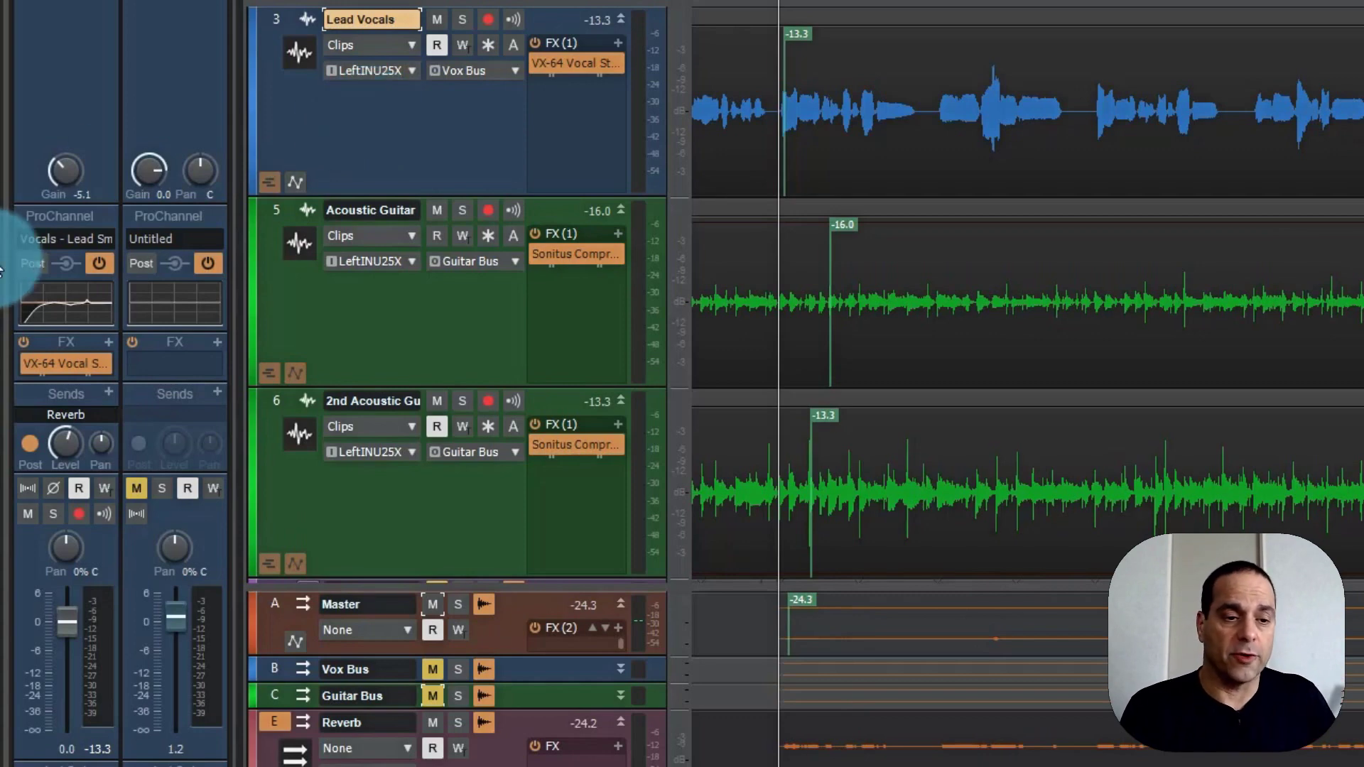
Inspect the Reverb sends on the Lead Vocals, Acoustic Guitar and 2nd Acoustic Guitar tracks, including the send level.
click(108, 391)
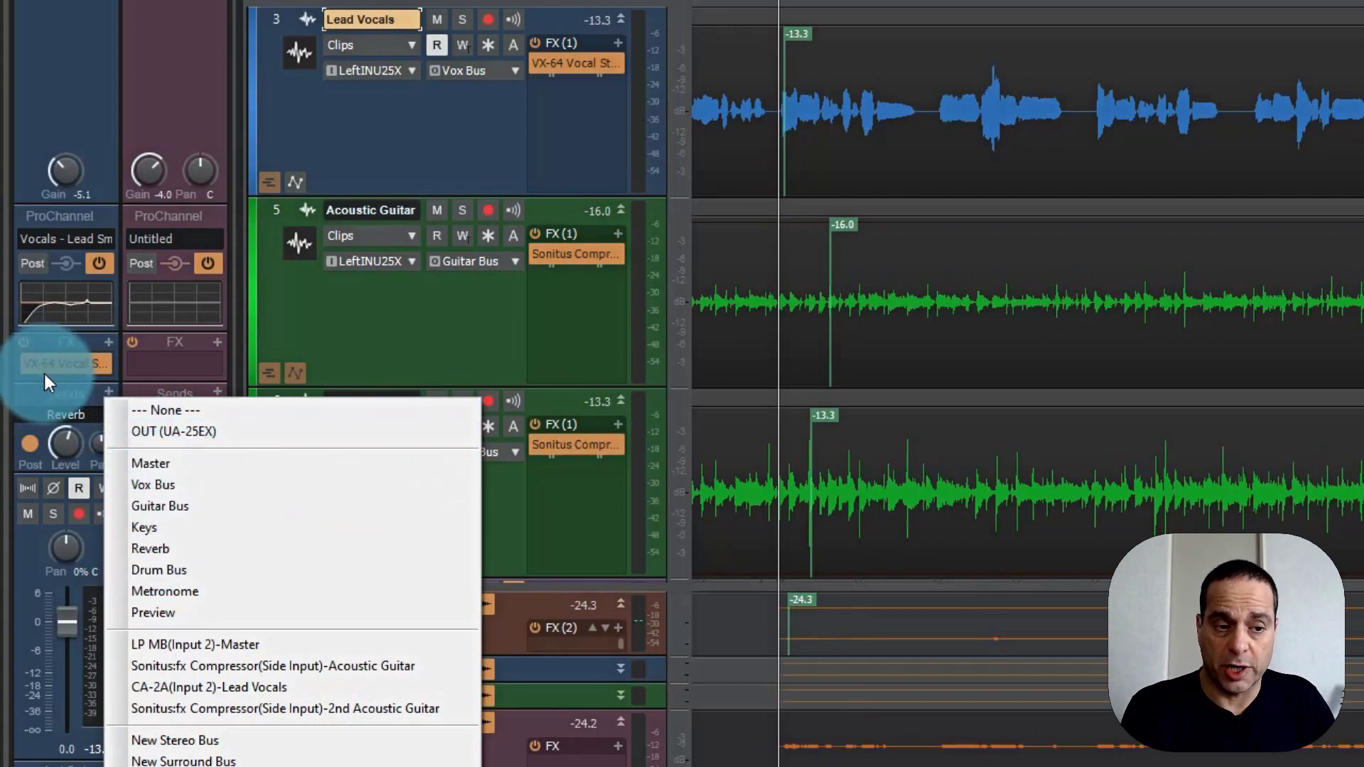
click(305, 305)
click(311, 311)
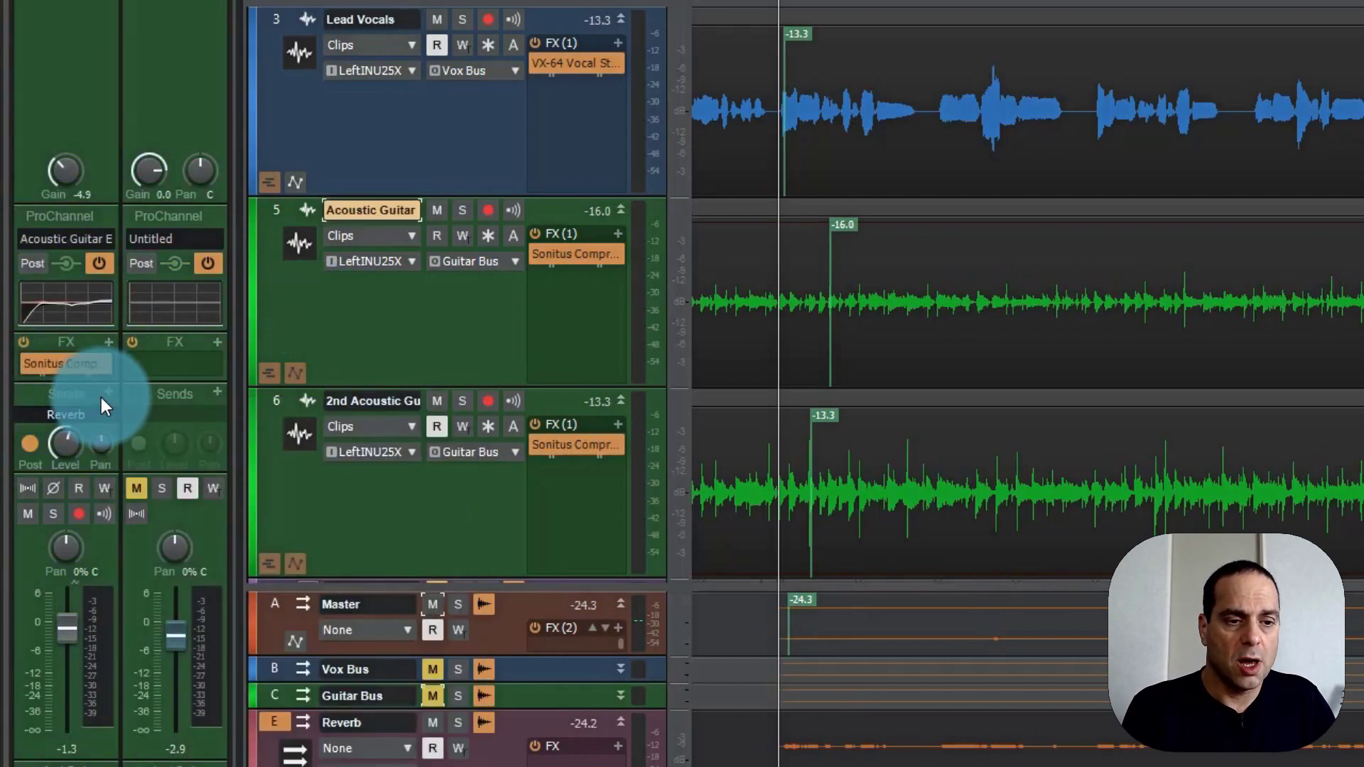
click(289, 487)
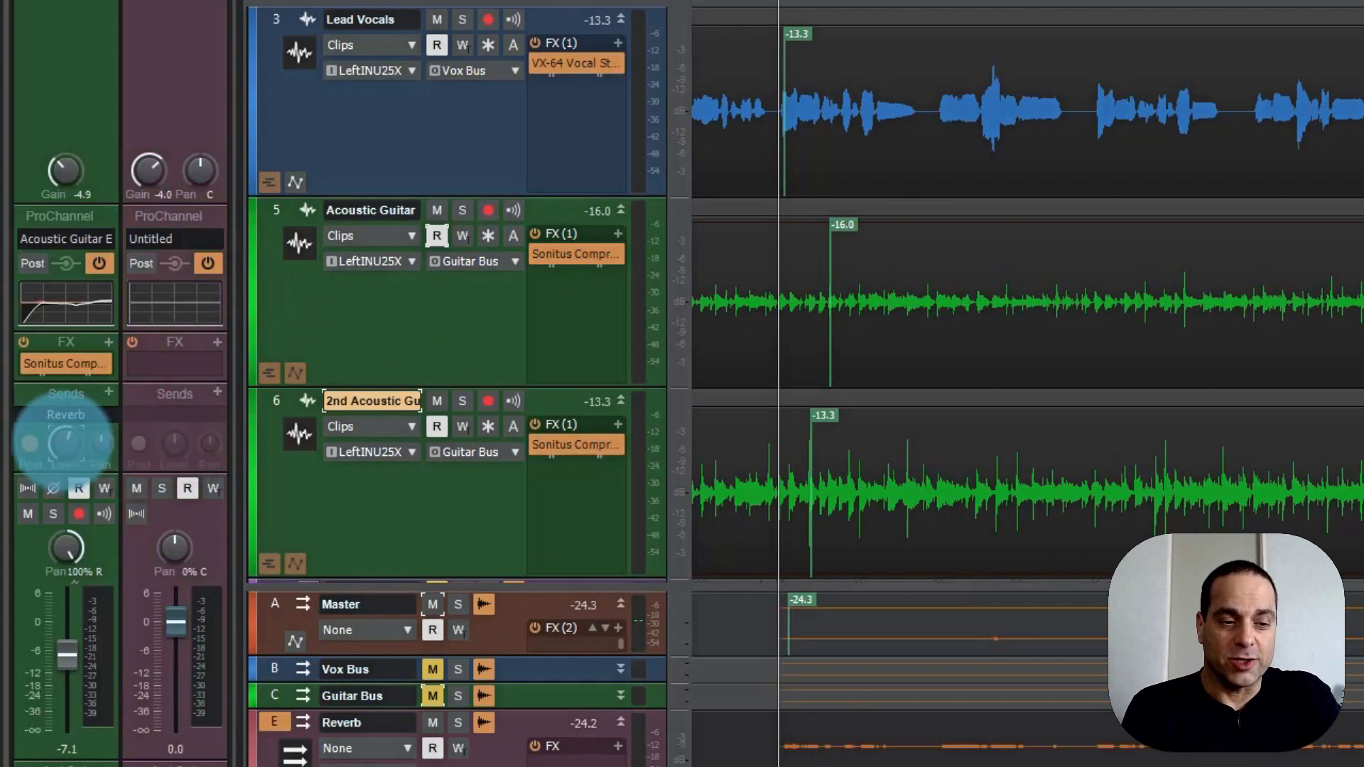
double_click(64, 442)
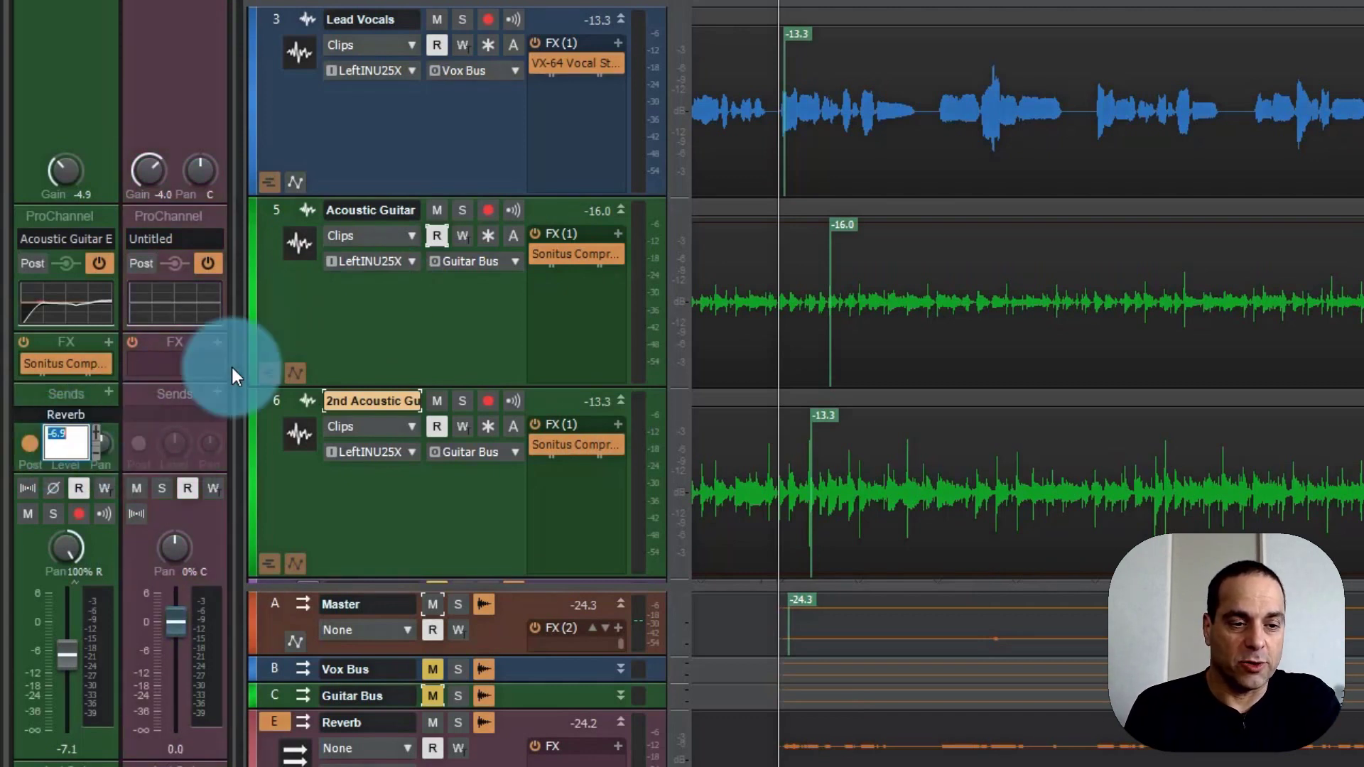
click(32, 395)
click(334, 297)
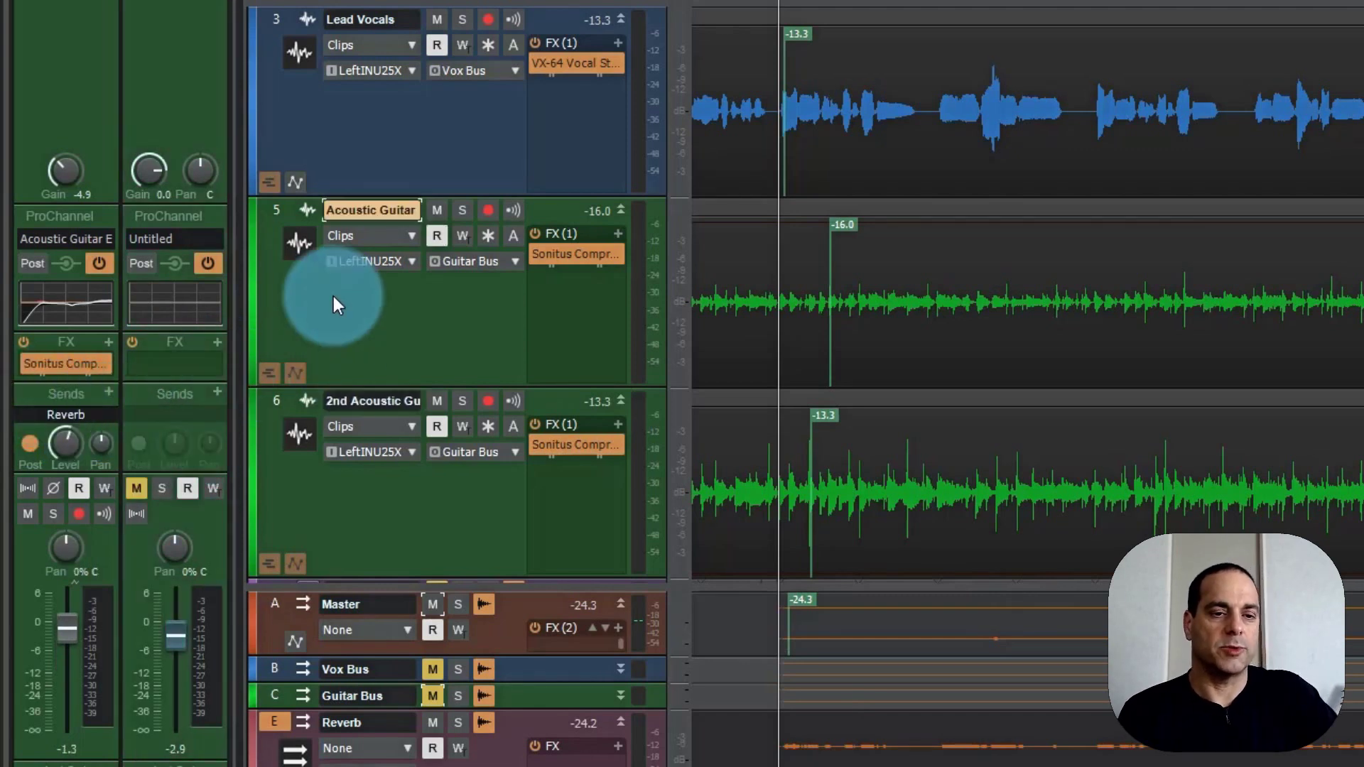
click(338, 163)
mouse_move(100, 438)
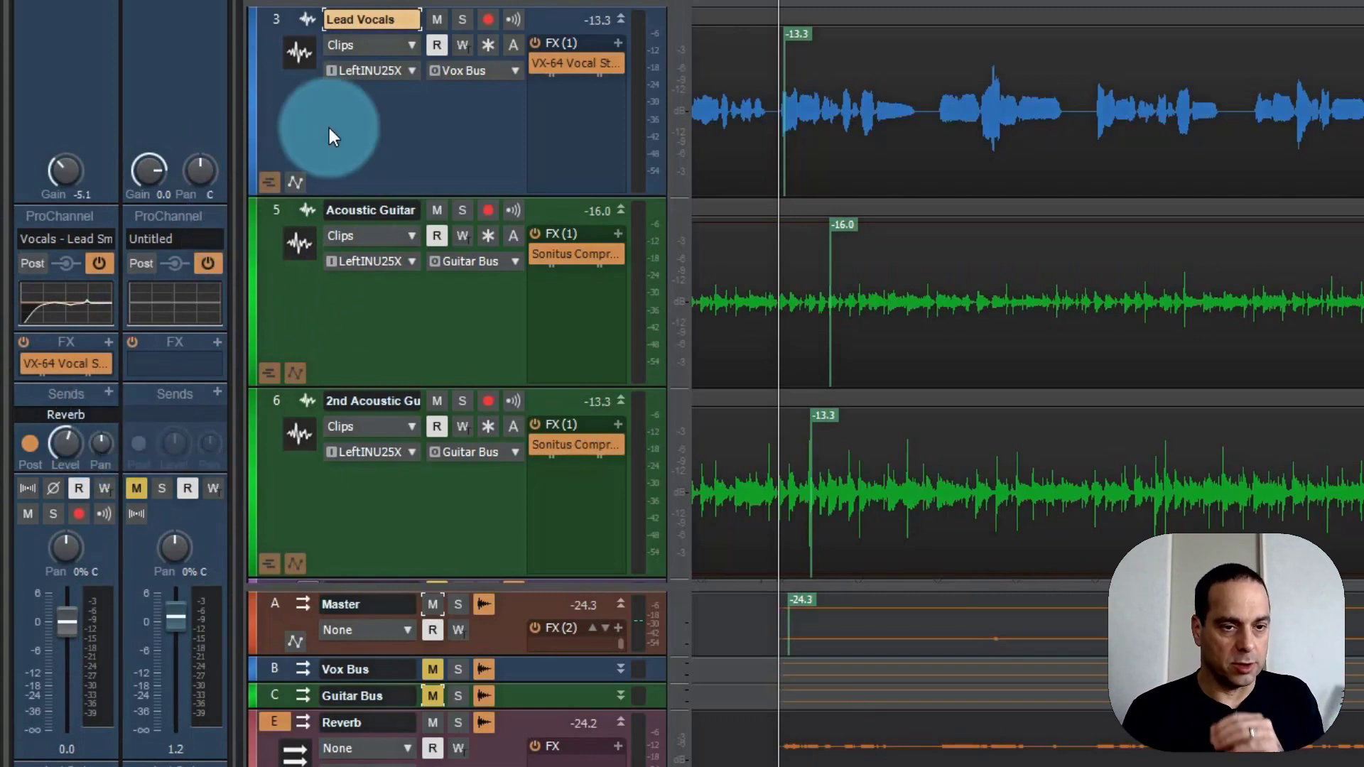
Select the Reverb bus and open its ProChannel to show the BREVERB 2 settings.
click(279, 727)
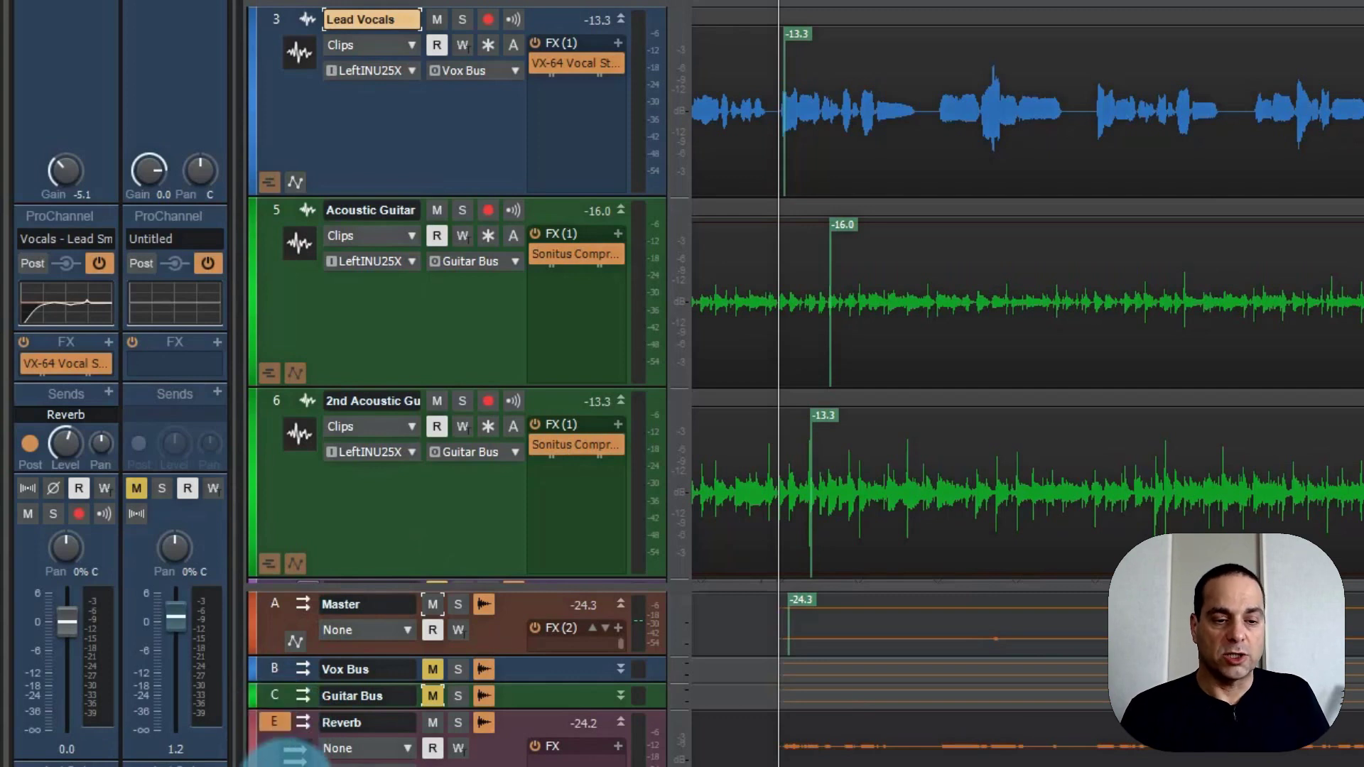
click(291, 752)
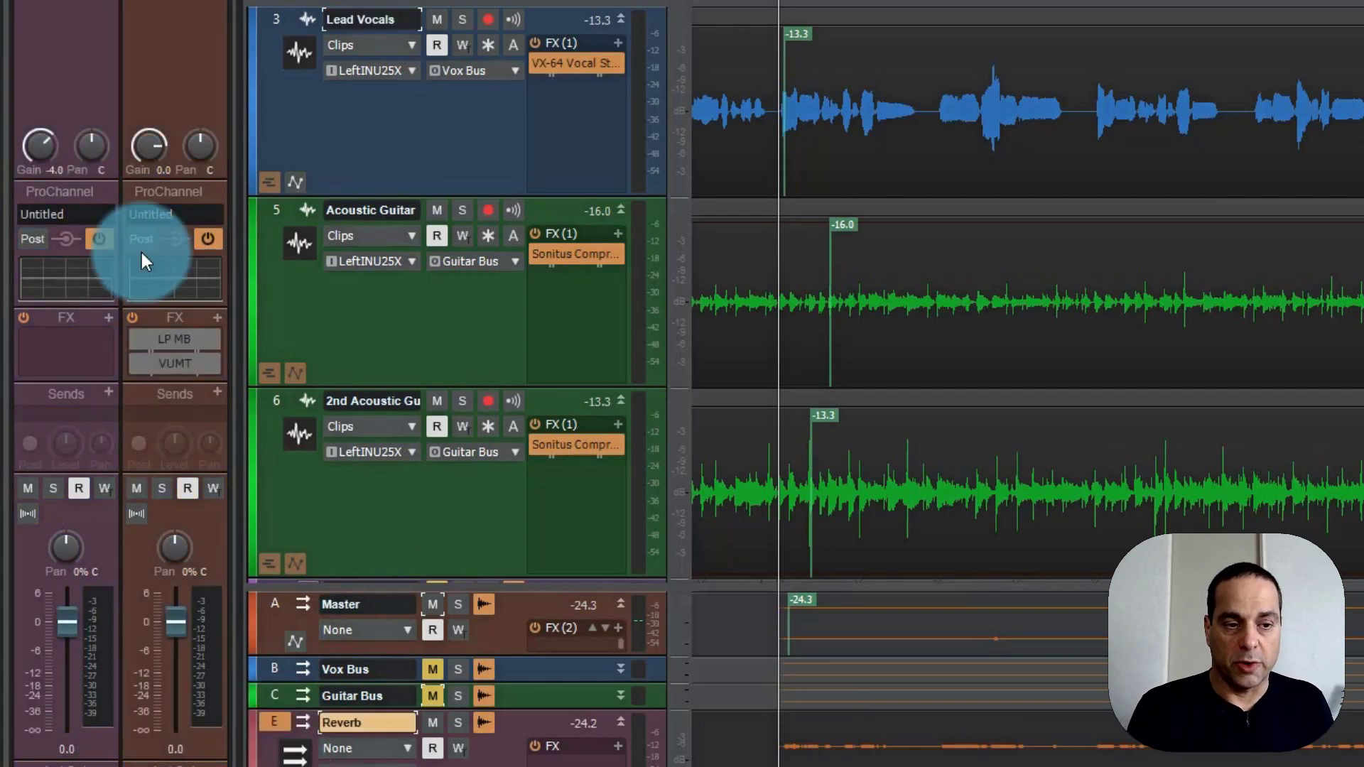
click(59, 191)
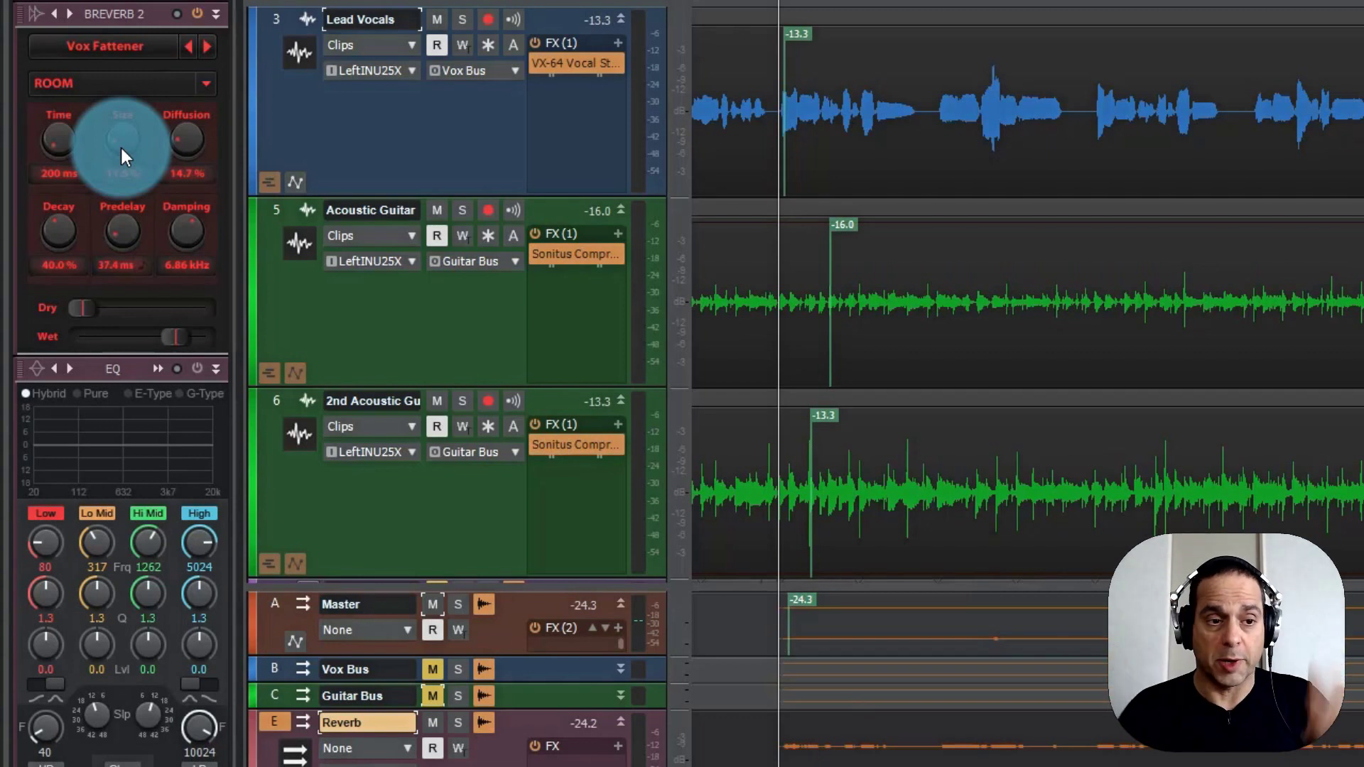
Audition BREVERB 2's HALL algorithm with the Vox Bus and Guitar Bus unmuted, mute both buses again and return to ROOM.
click(204, 84)
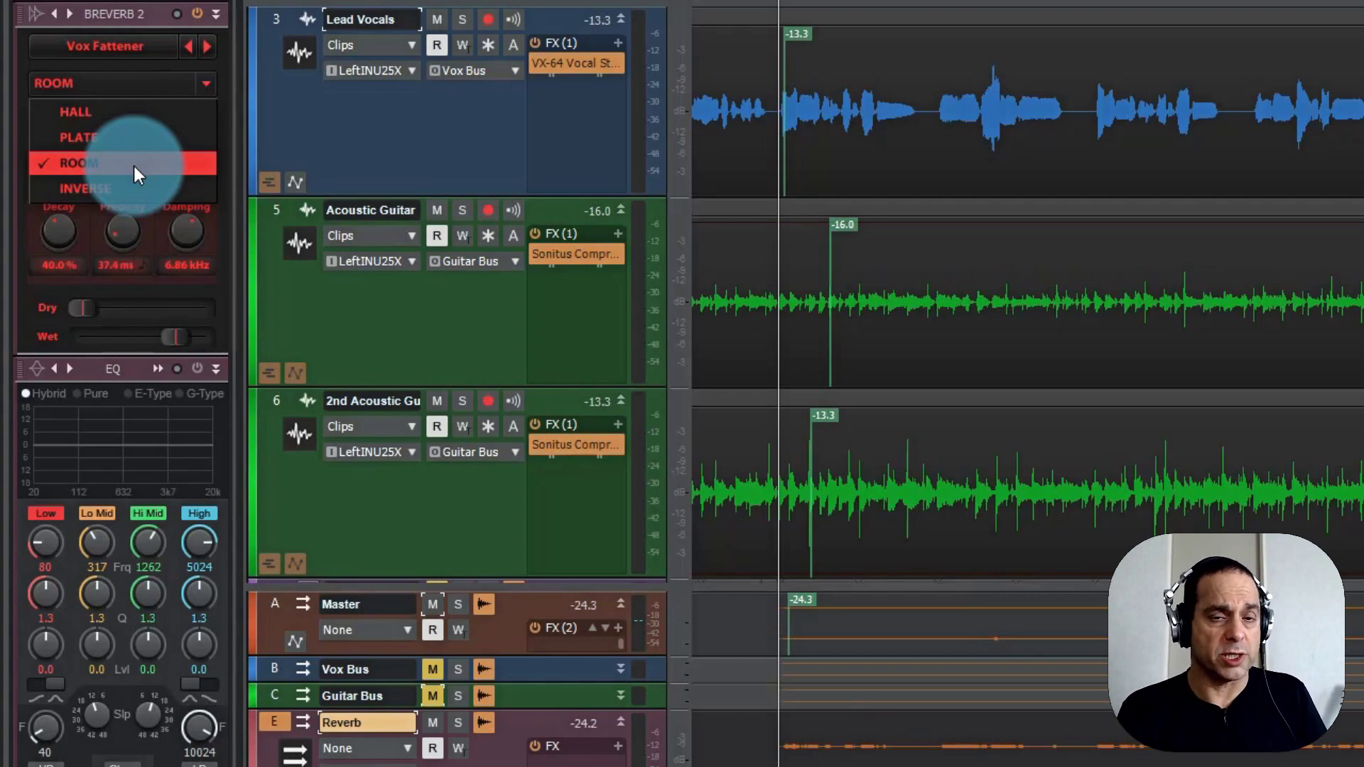
click(130, 120)
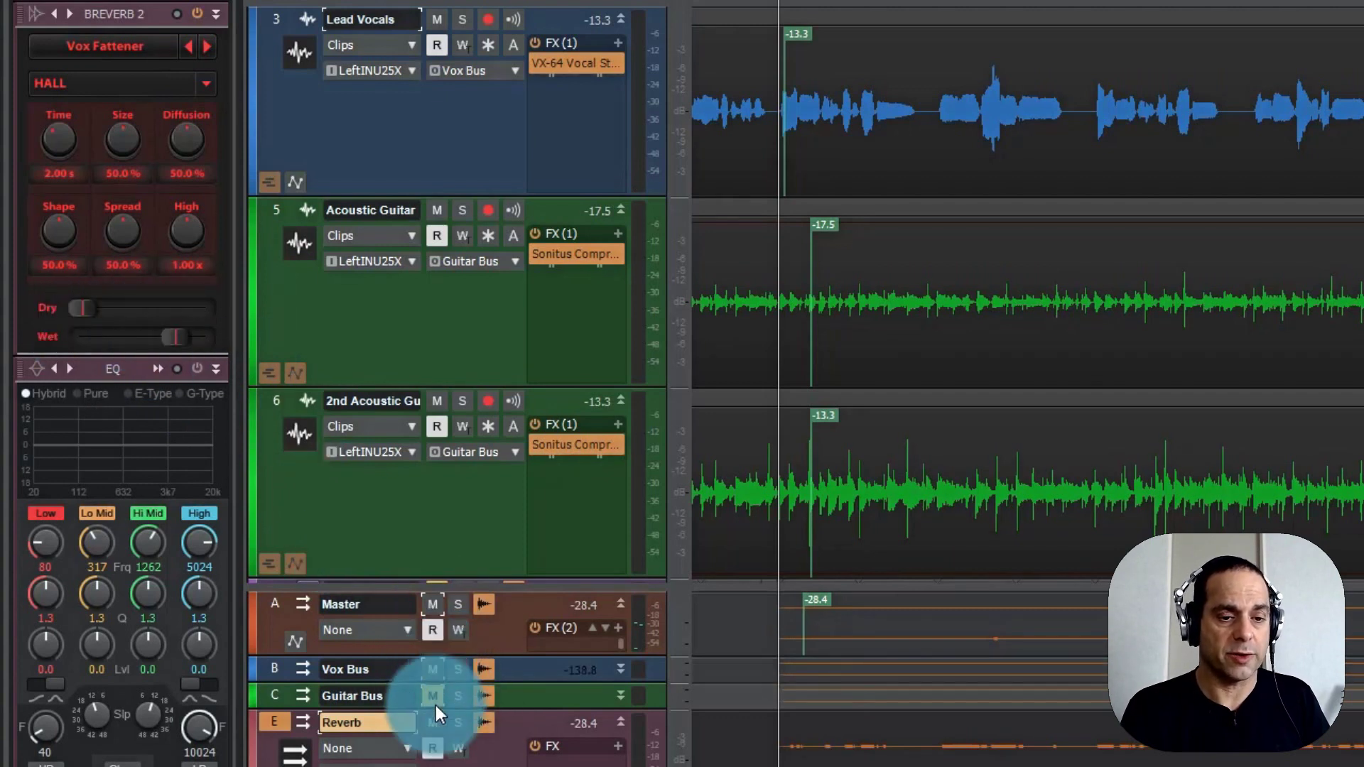
key(space)
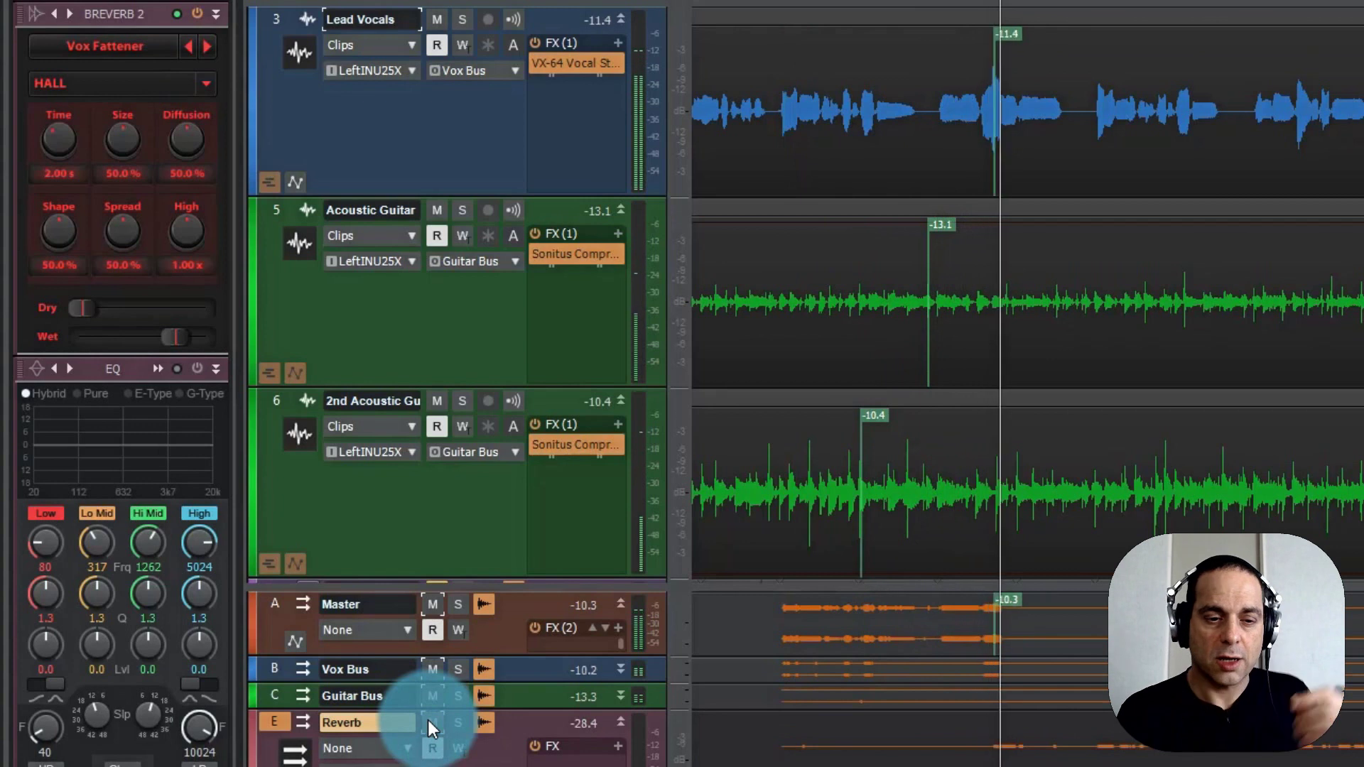
mouse_move(432, 674)
mouse_down()
mouse_move(429, 715)
mouse_move(483, 759)
mouse_up()
key(space)
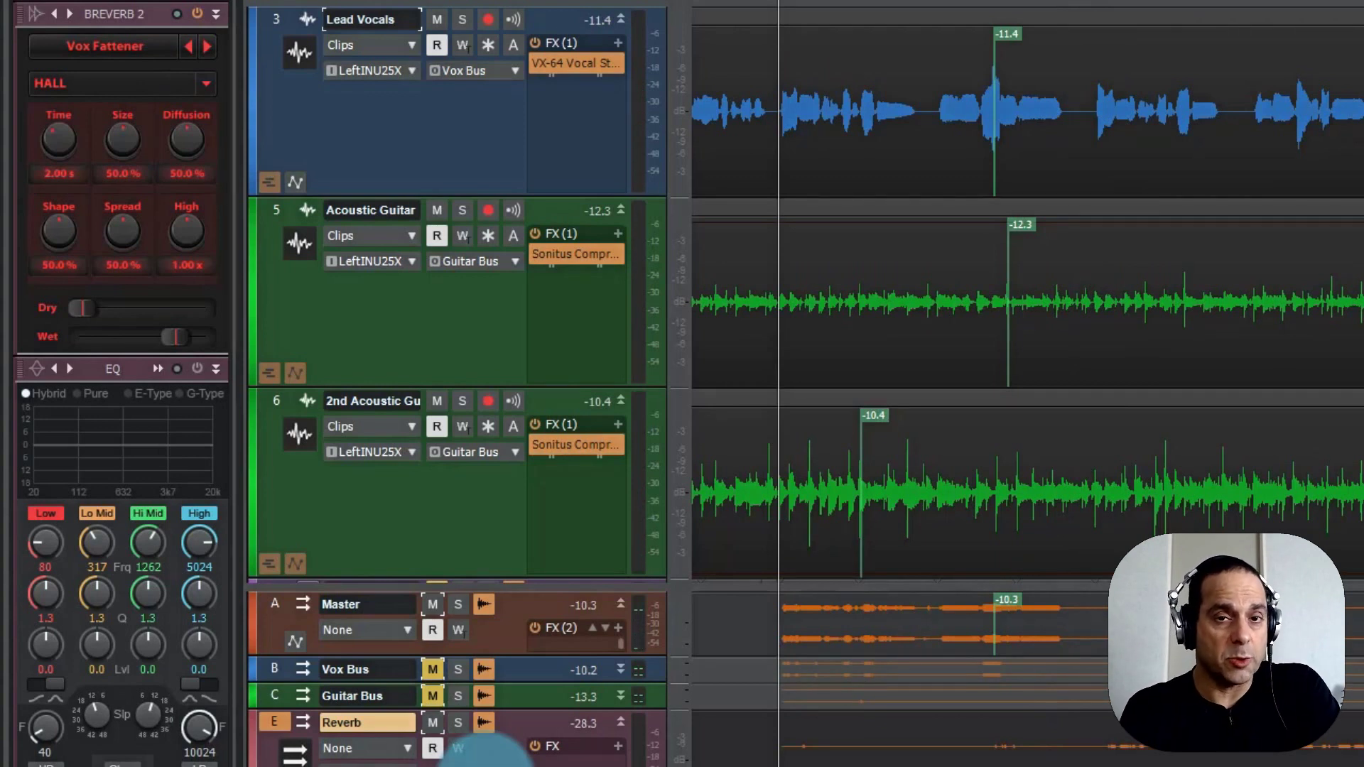
click(206, 84)
click(174, 163)
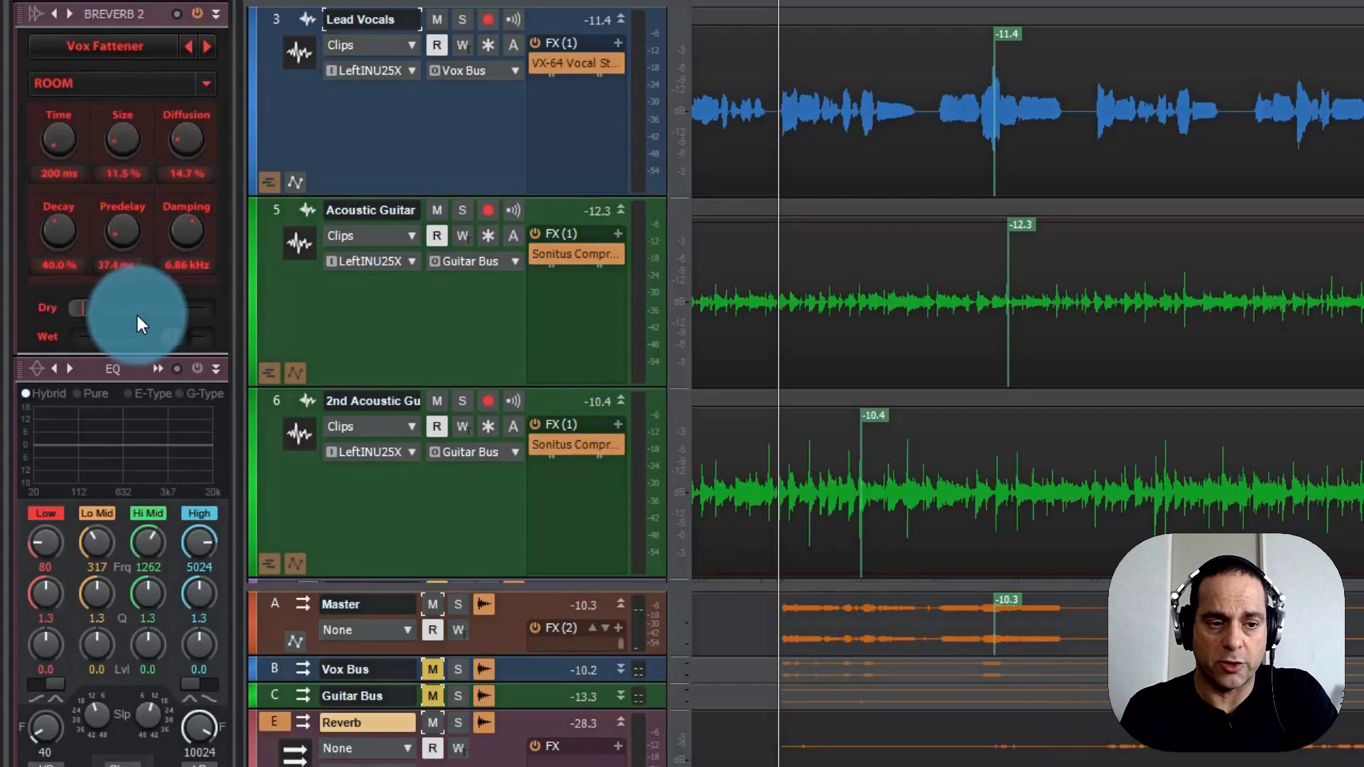
Try raising the reverb's Dry level to match the Wet level during playback, and return it to minimum.
drag(79, 308, 170, 307)
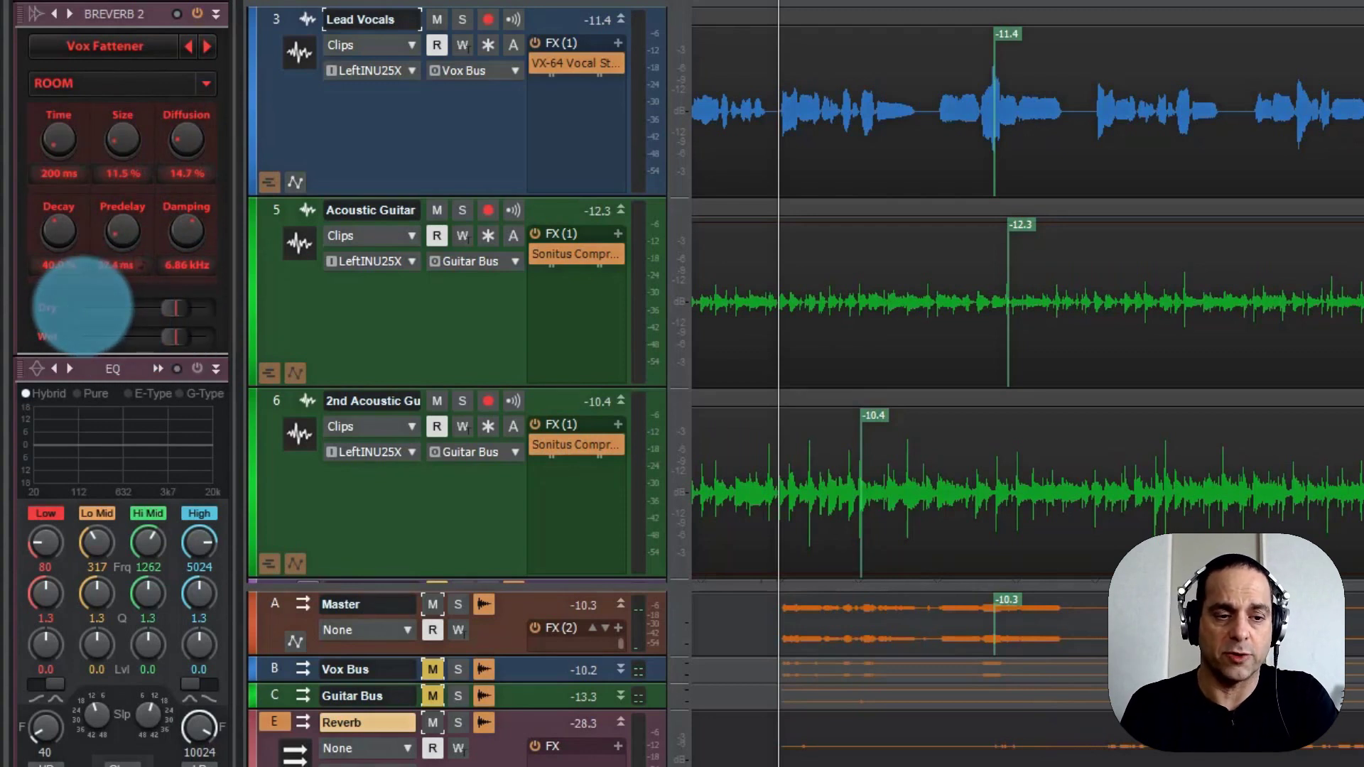
key(space)
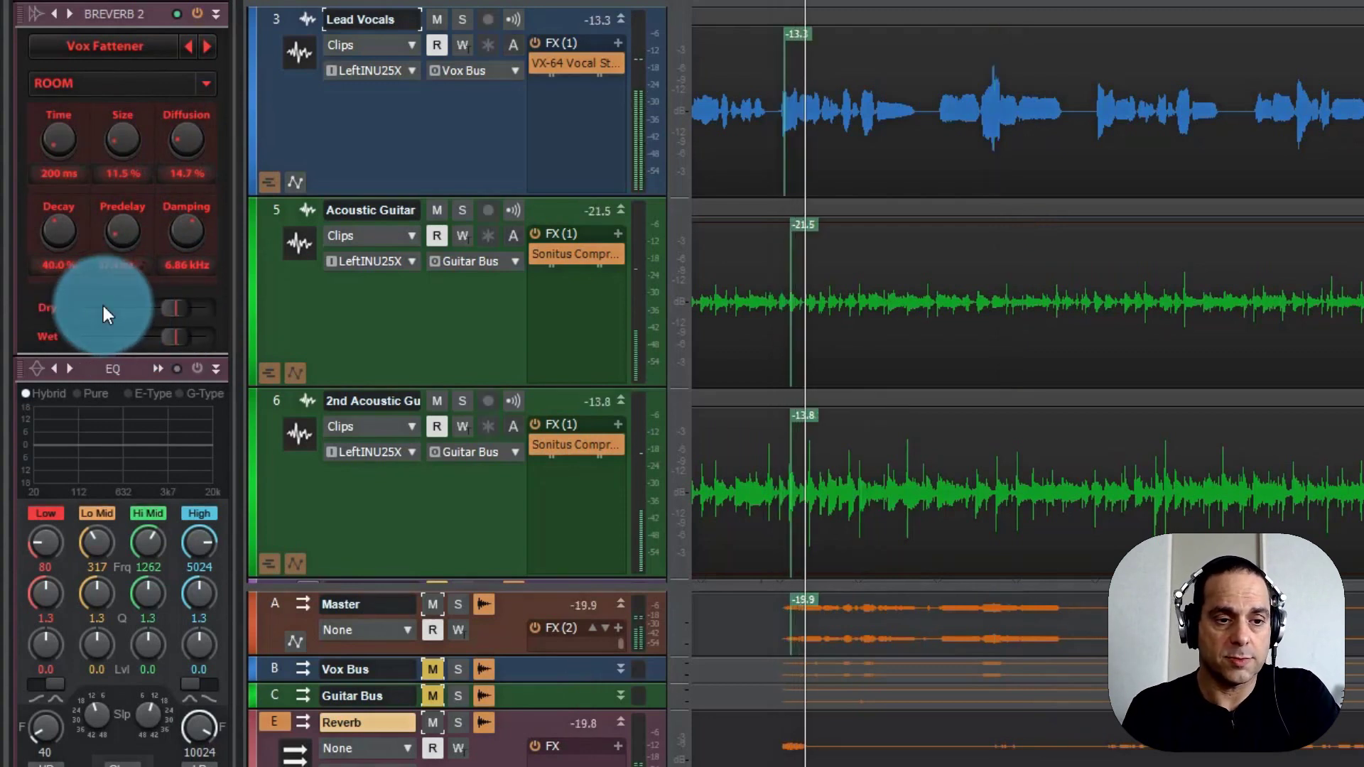
drag(178, 311, 16, 377)
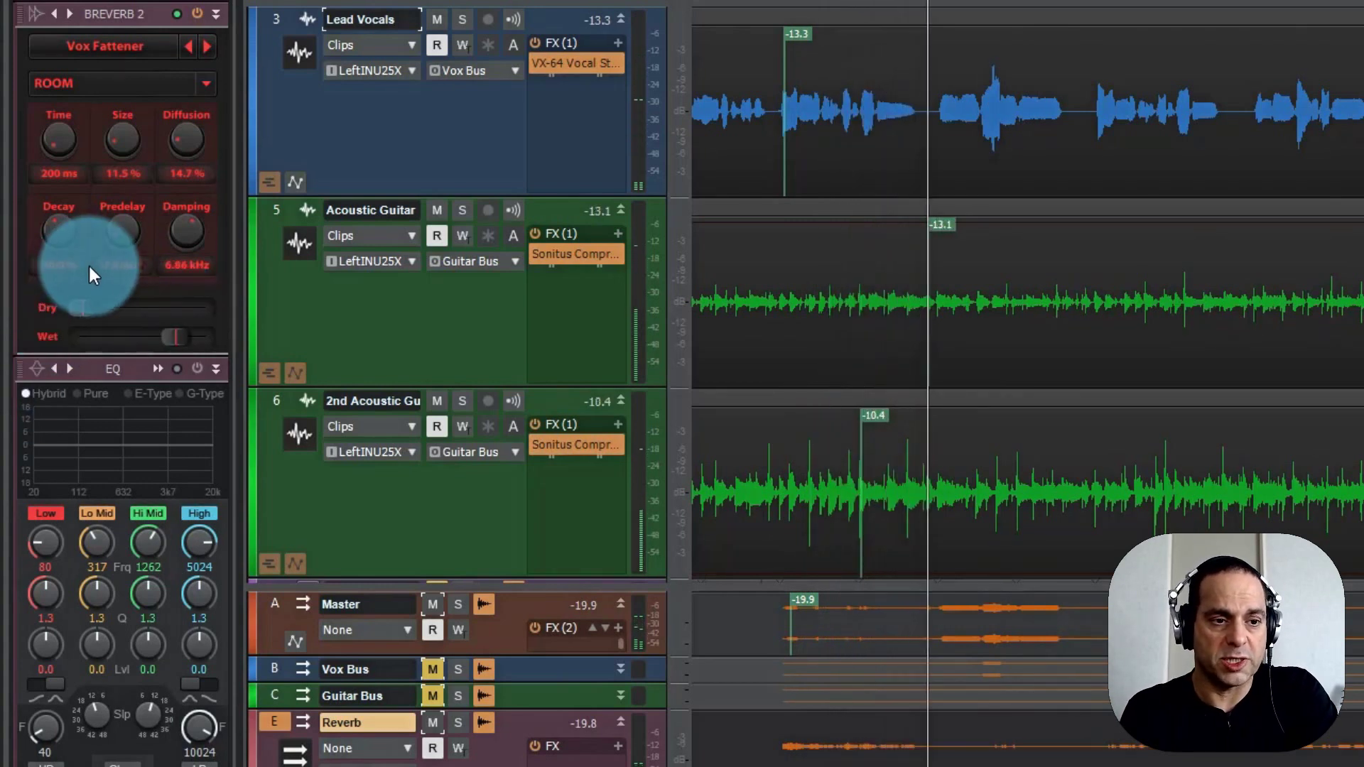
key(space)
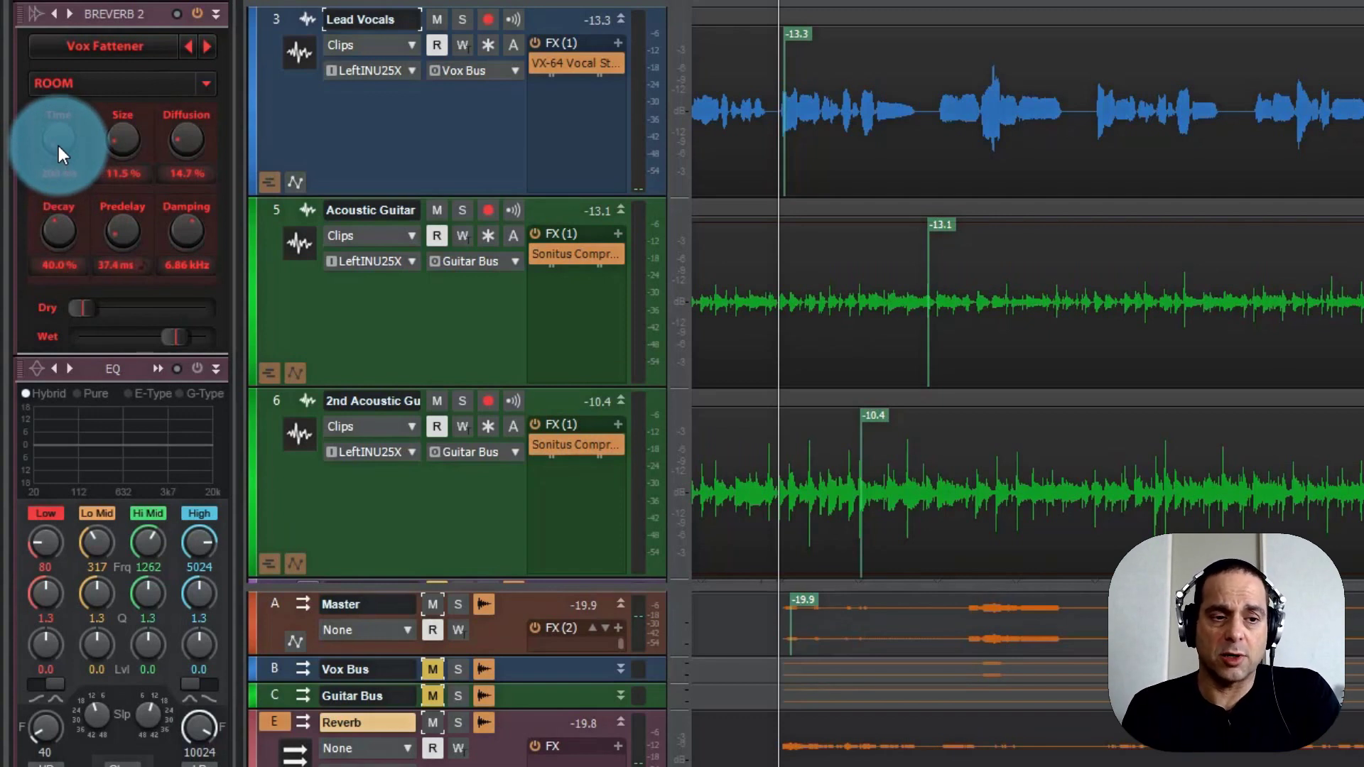
Audition shorter and longer reverb Time values during playback and set Time to 345 ms.
key(space)
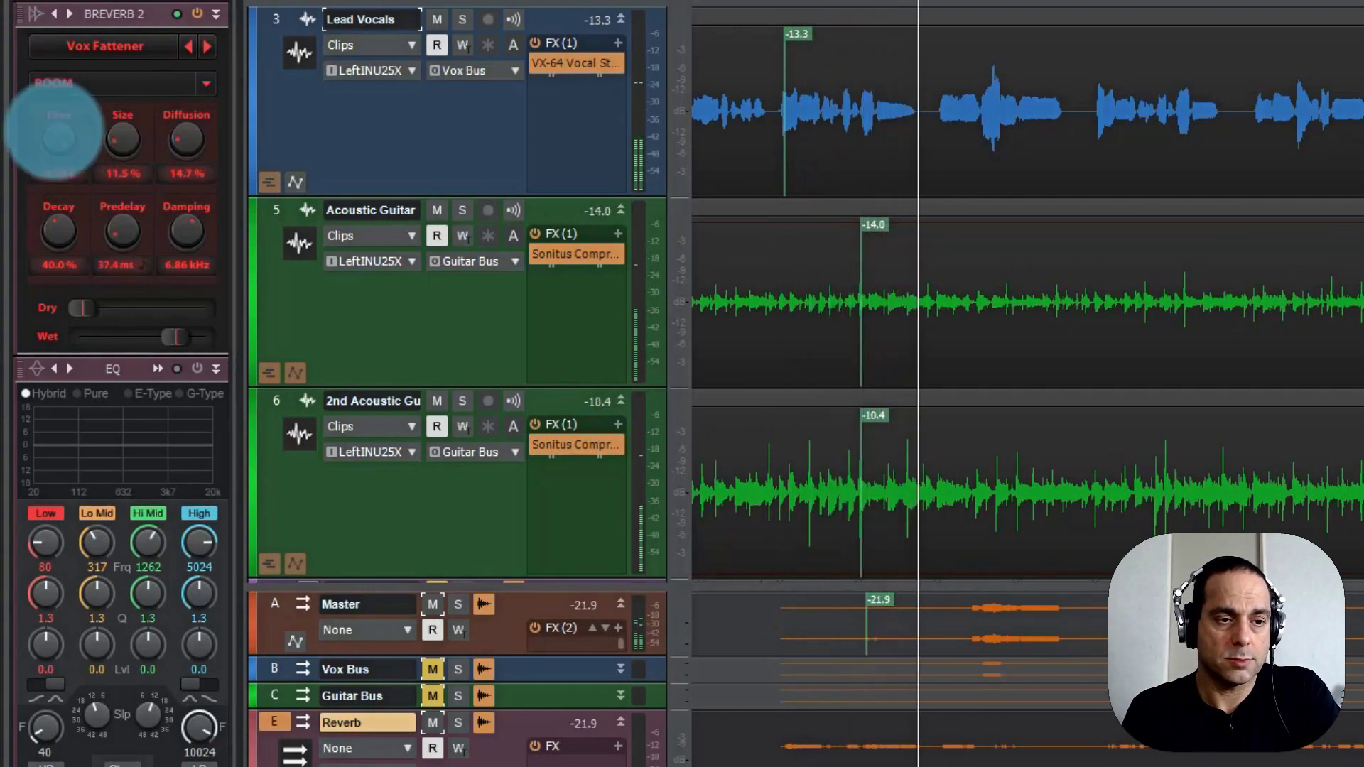
key(space)
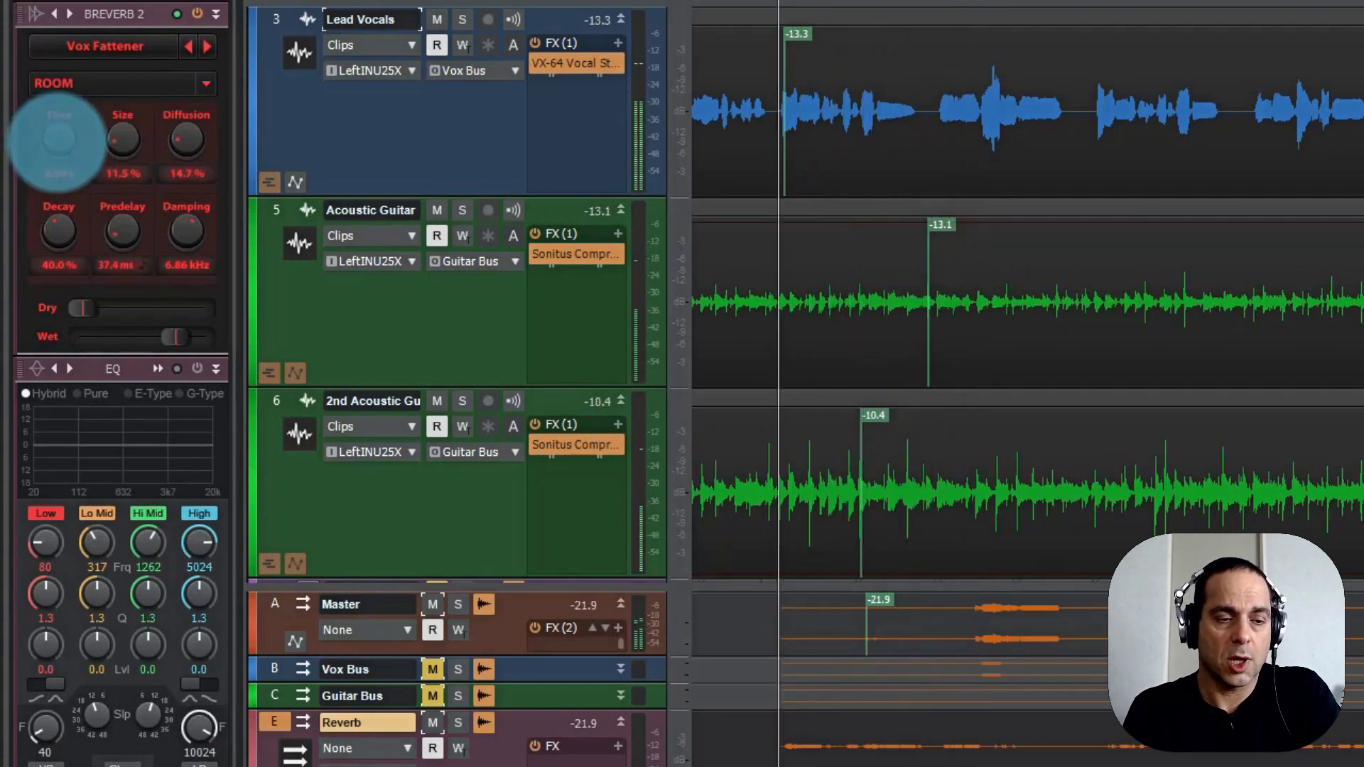
drag(64, 147, 97, 279)
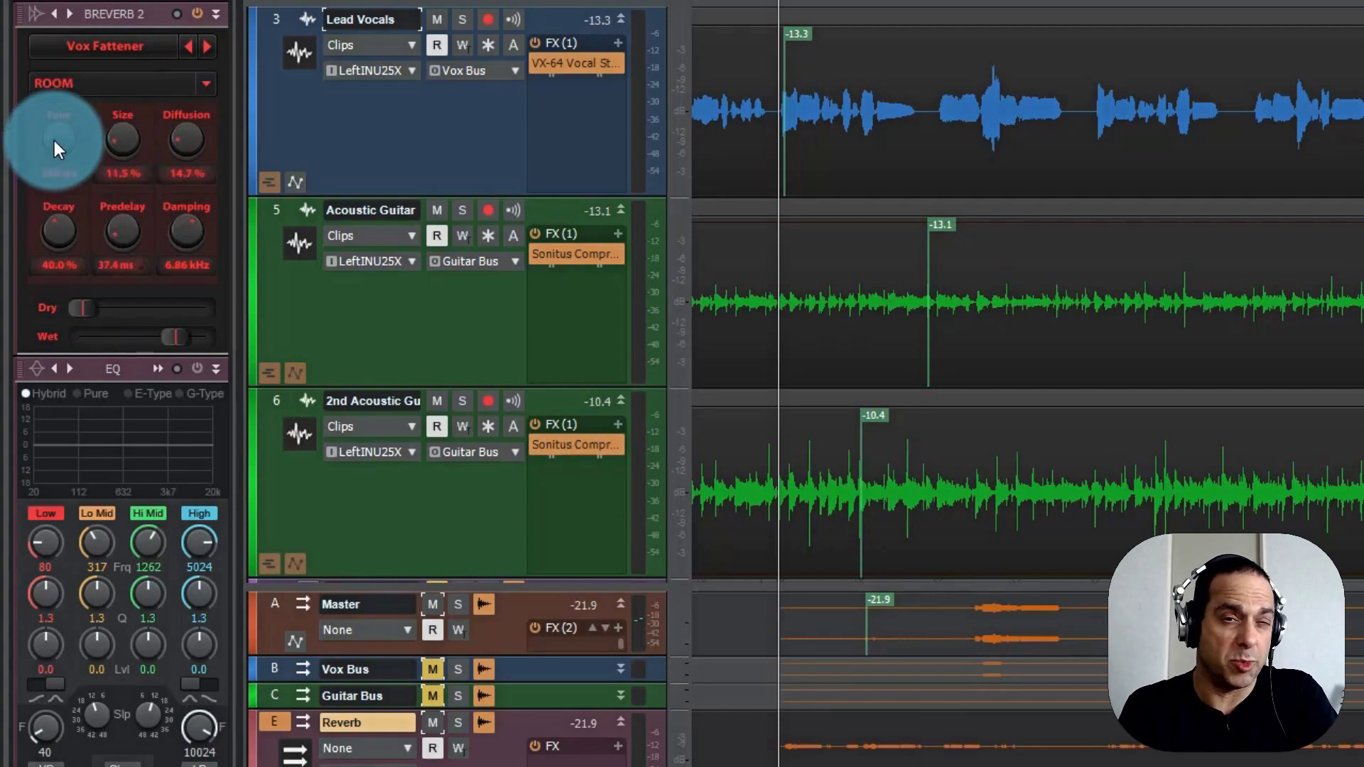
drag(54, 140, 57, 188)
key(space)
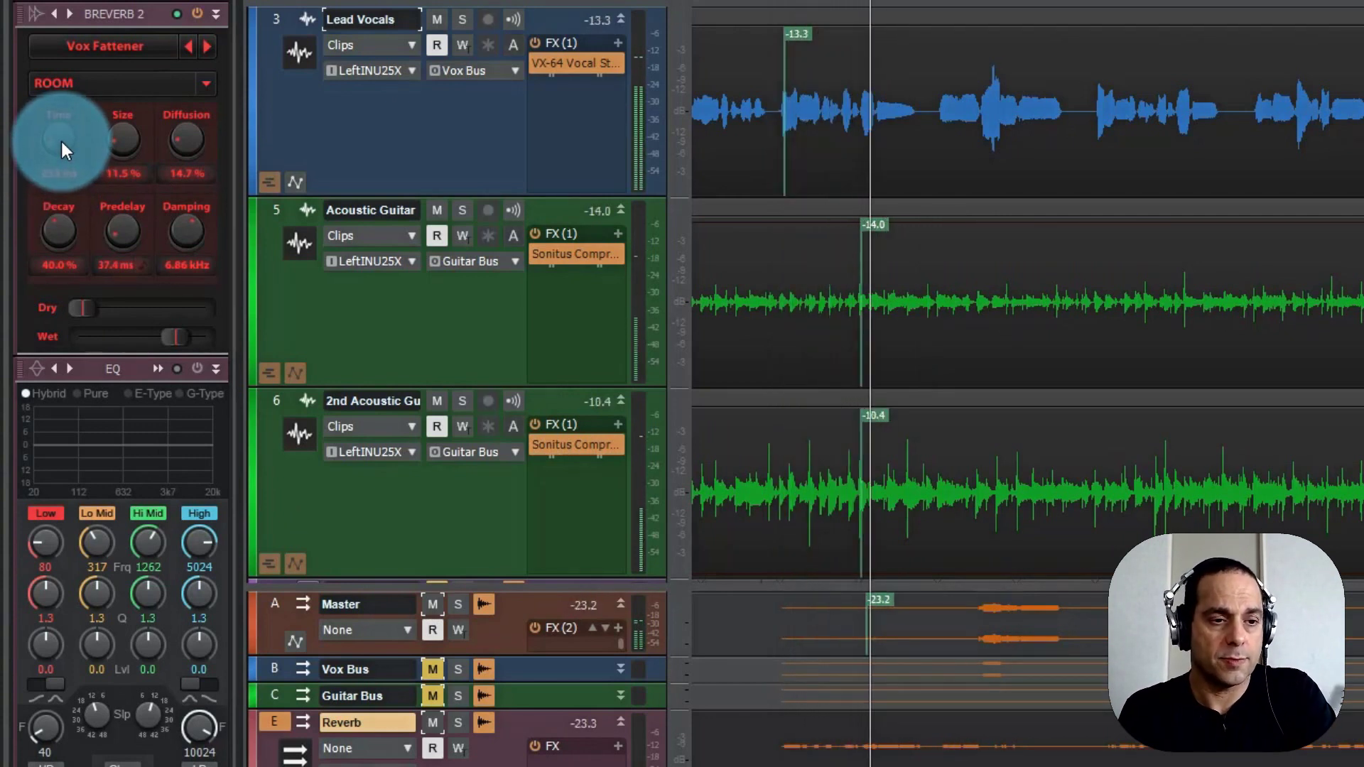
drag(58, 142, 58, 156)
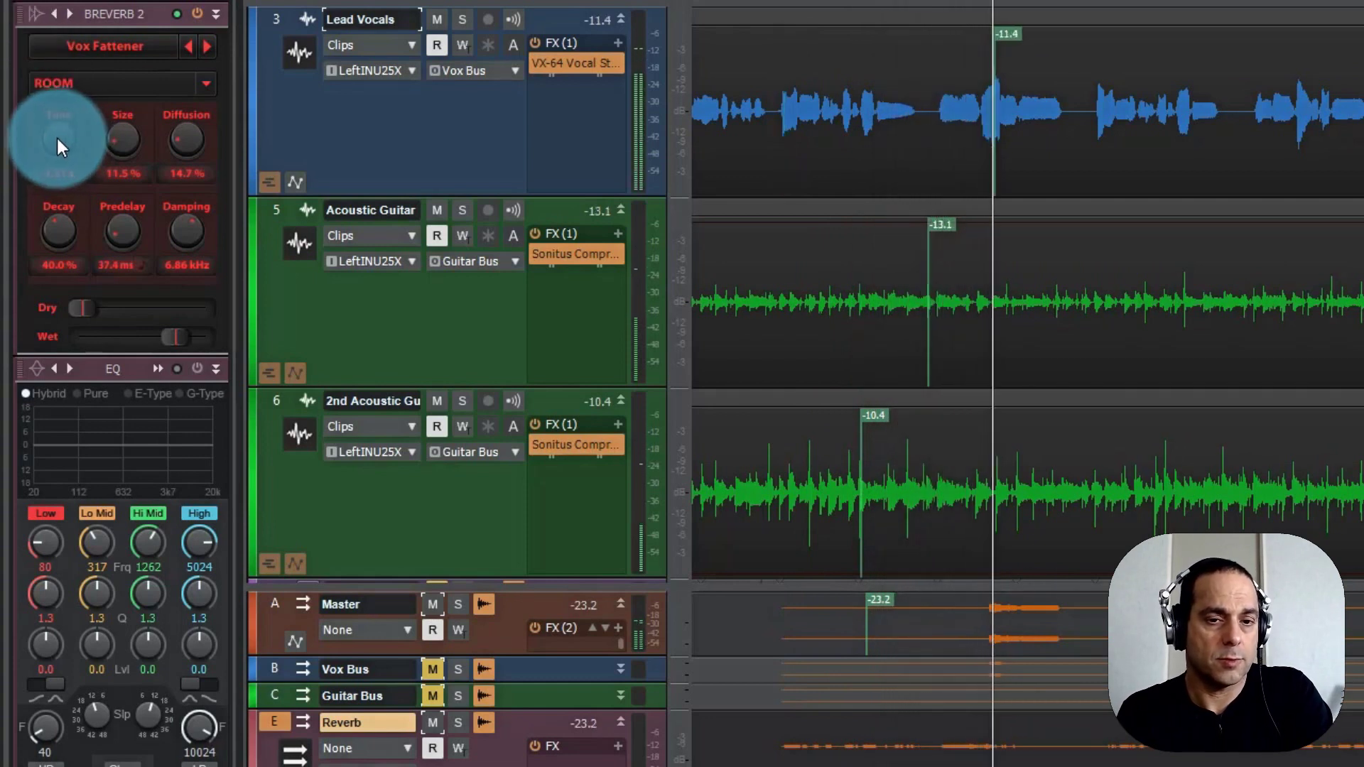
drag(57, 137, 91, 244)
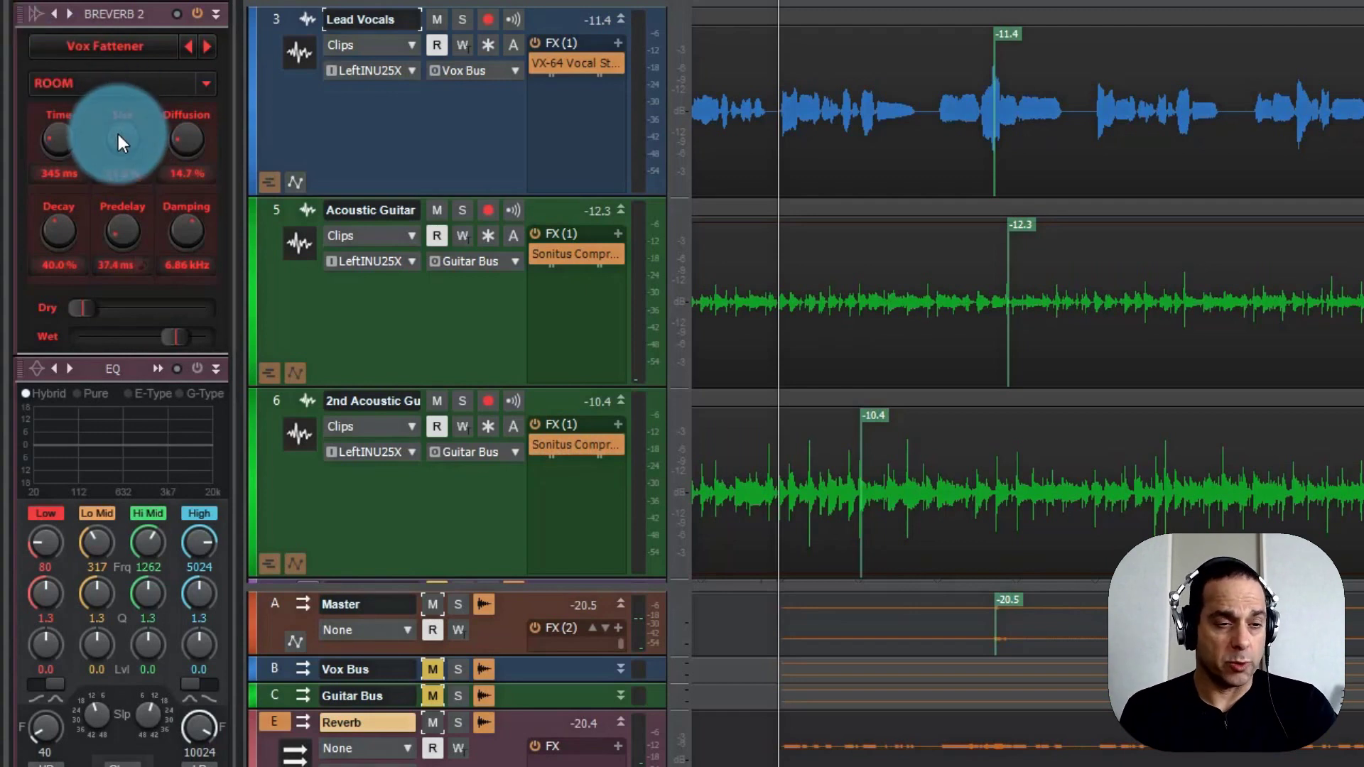
Play the song while raising the room reverb's Size to 100%.
key(space)
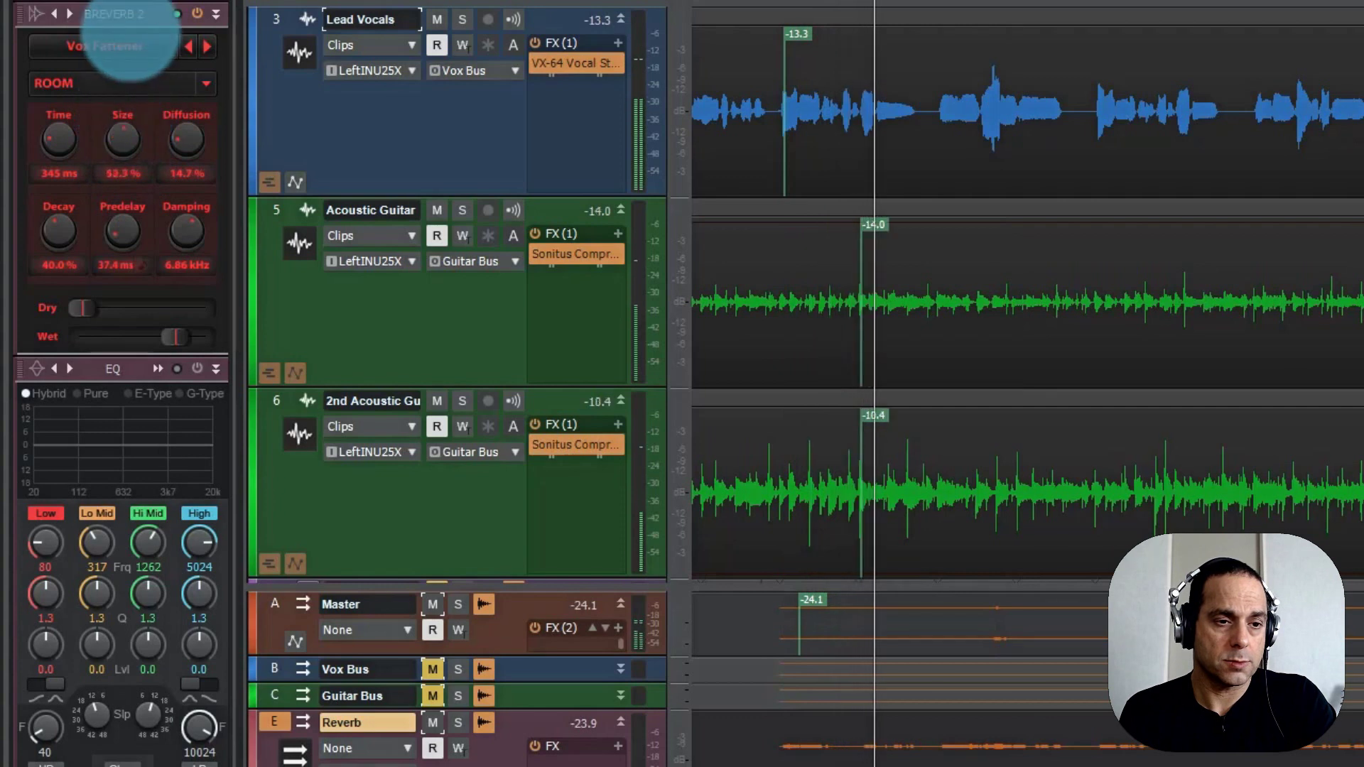
click(131, 351)
click(122, 136)
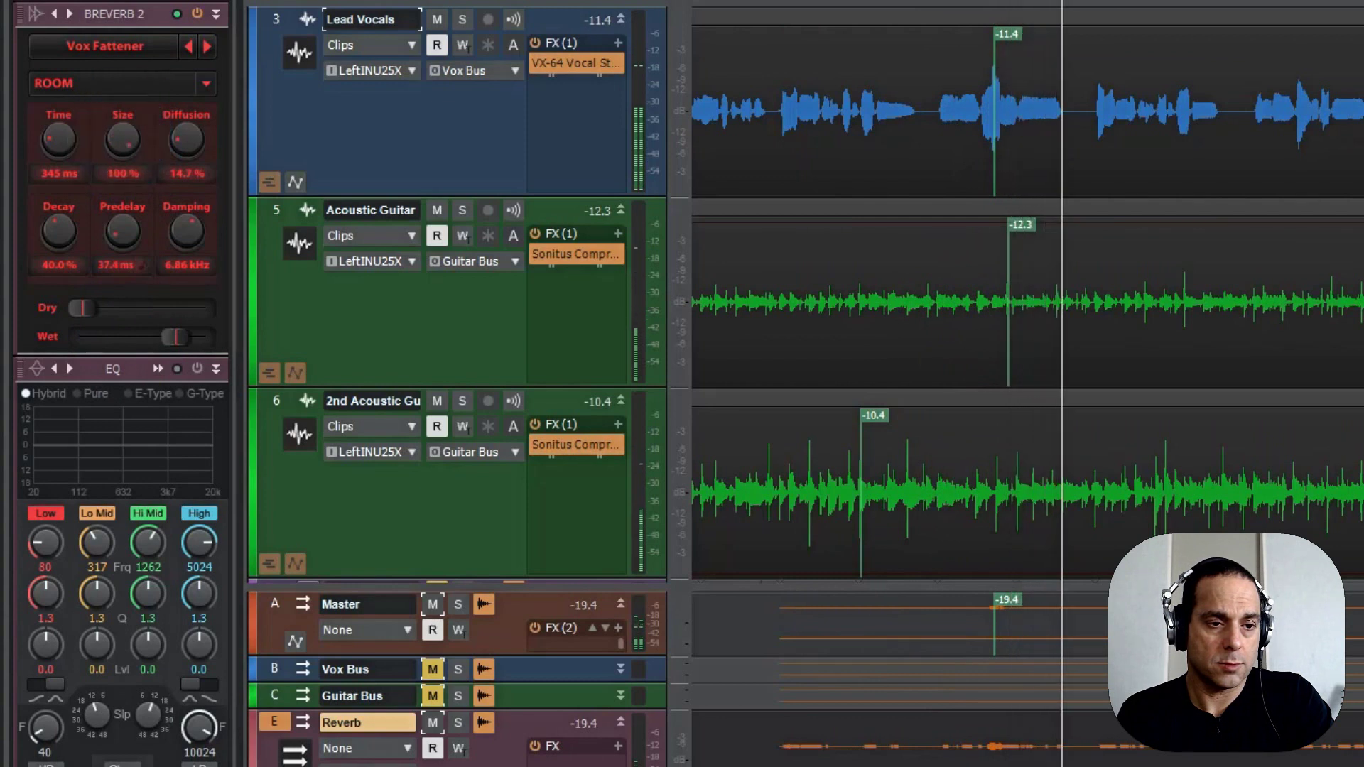
click(118, 143)
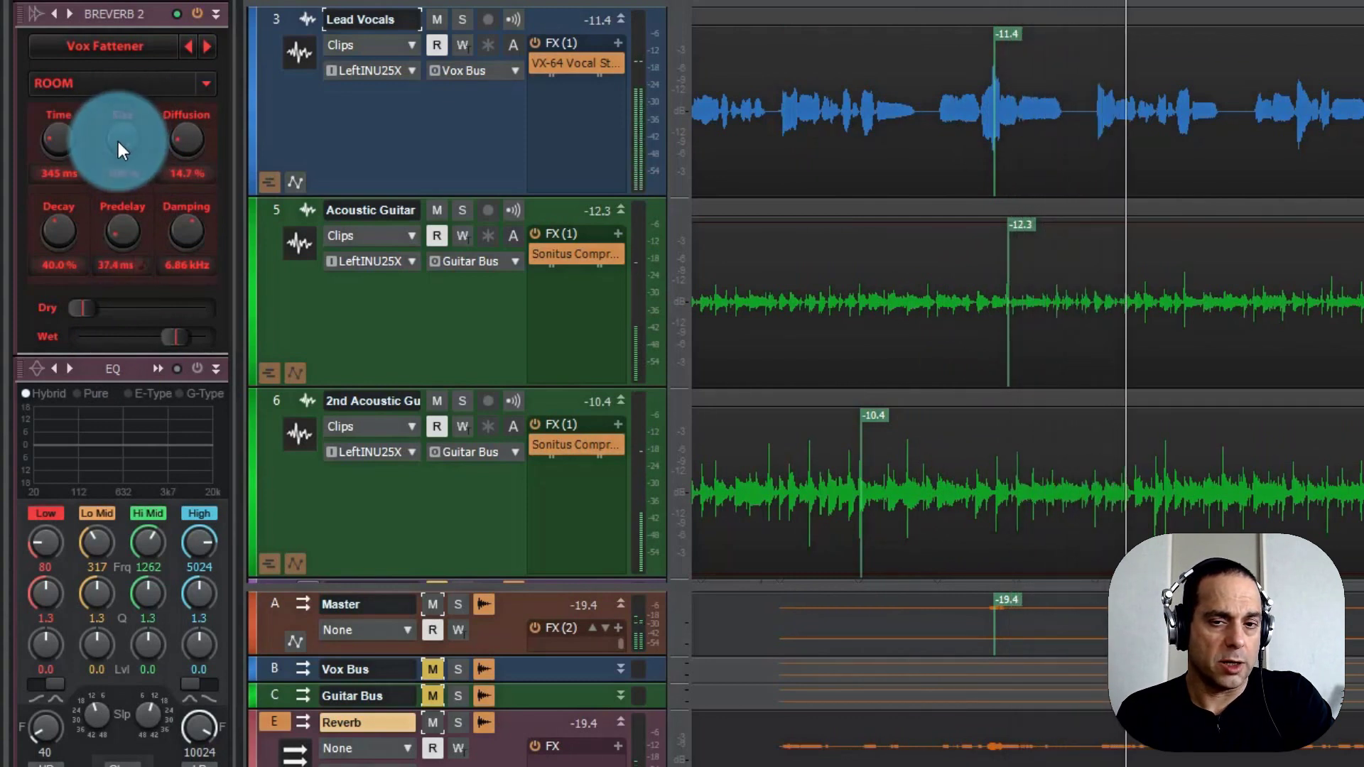
Mute the 2nd Acoustic Guitar track during playback, unmute it and stop playback.
click(349, 278)
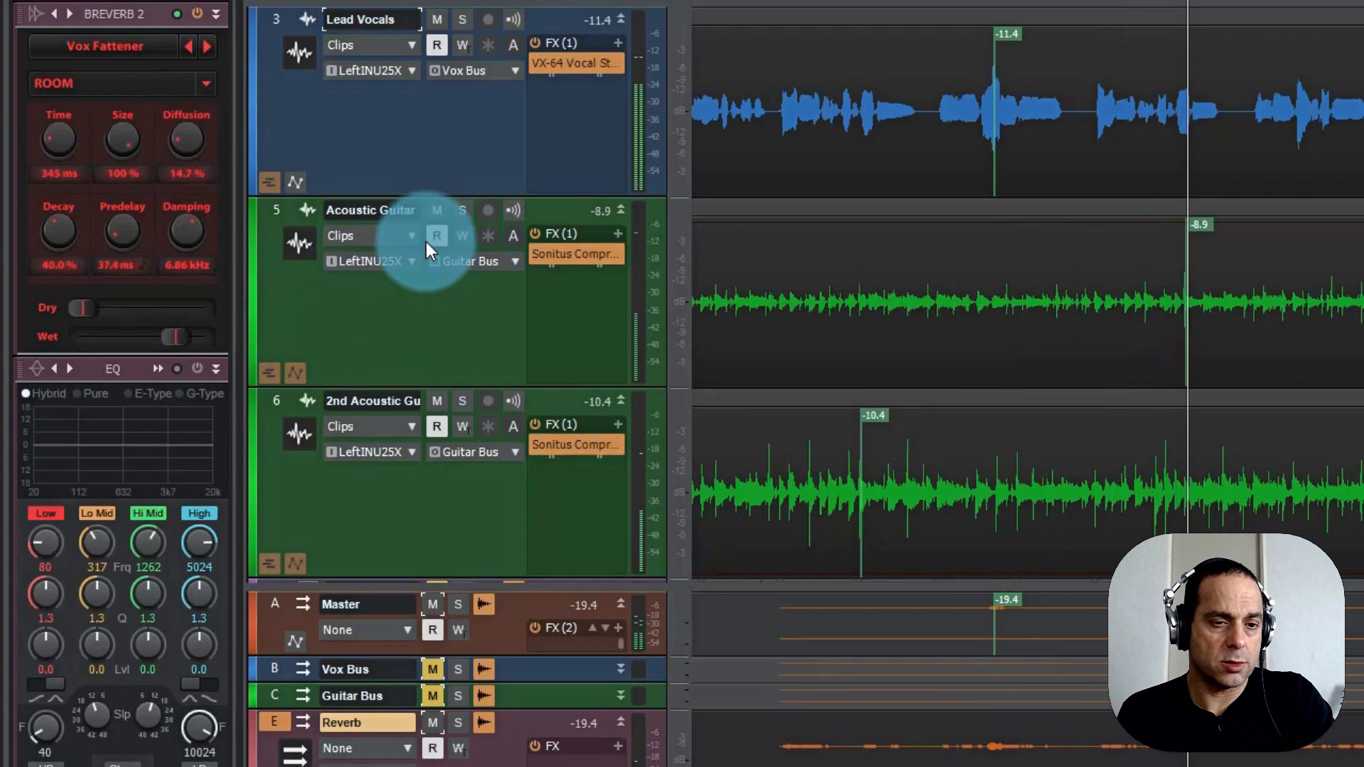
click(438, 402)
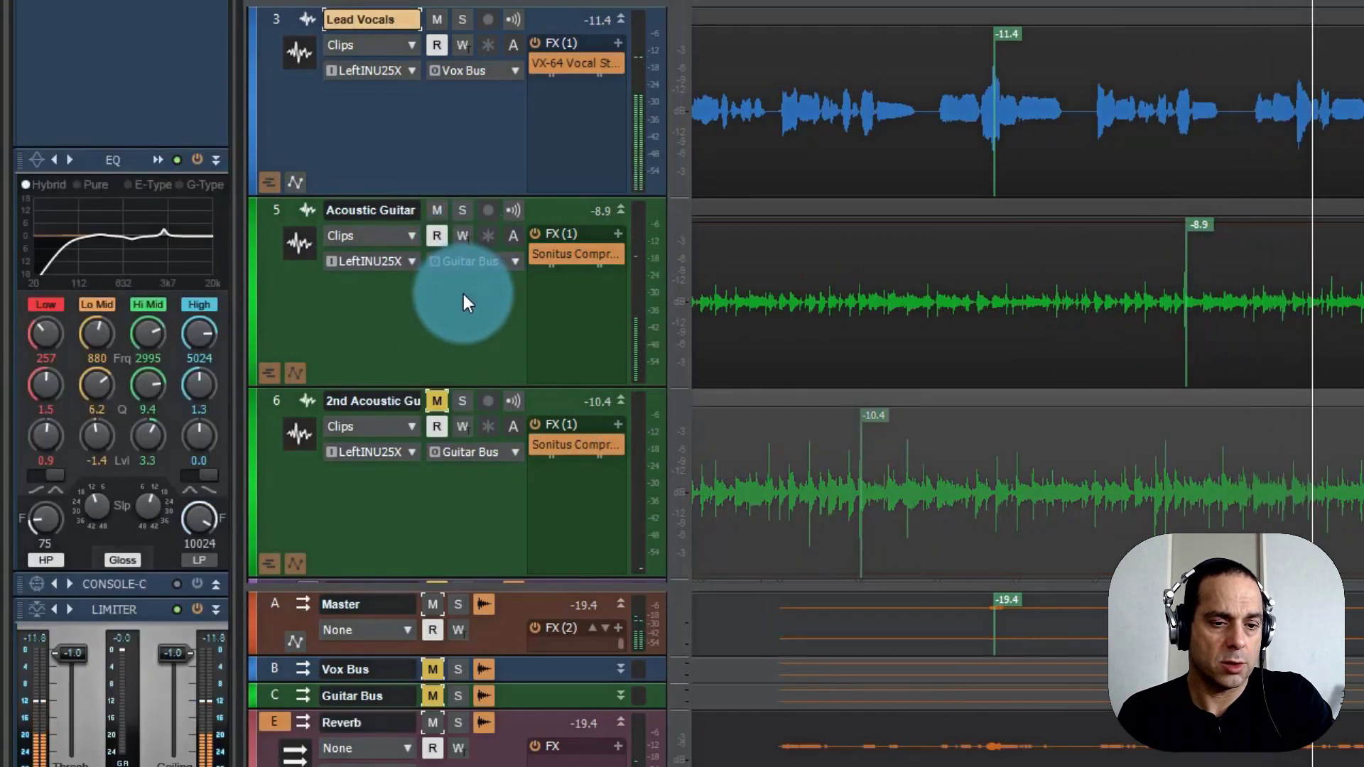
click(438, 401)
key(space)
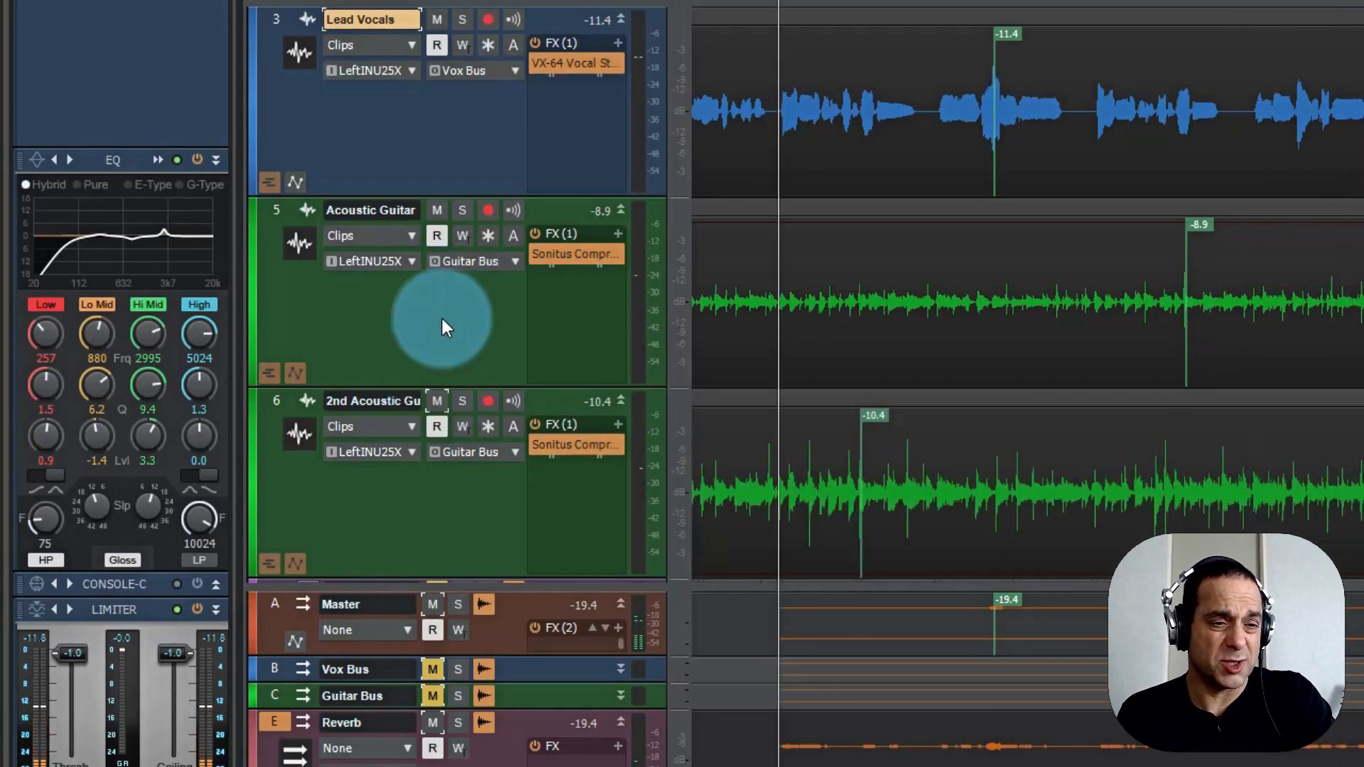
Lower the room reverb's Size on the Reverb bus to near its minimum and audition the result.
click(348, 722)
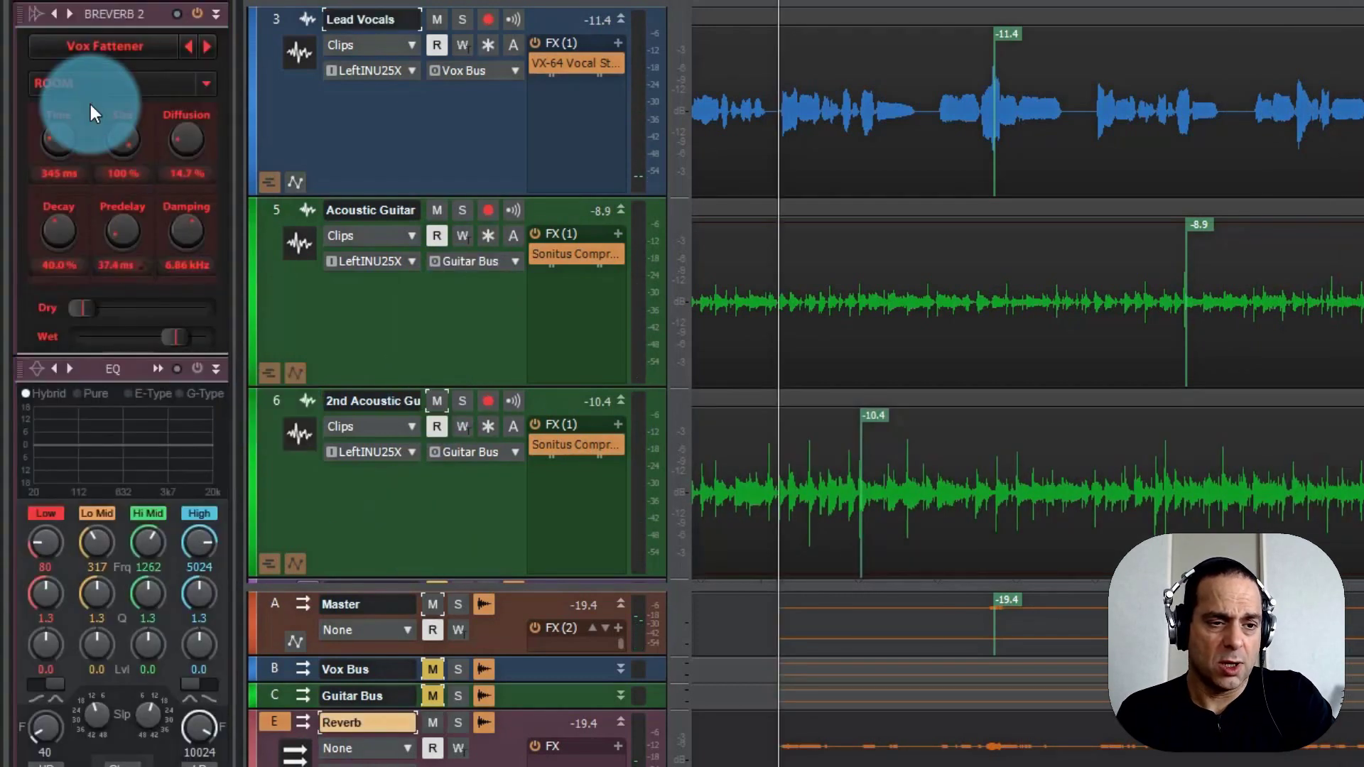
drag(125, 145, 152, 277)
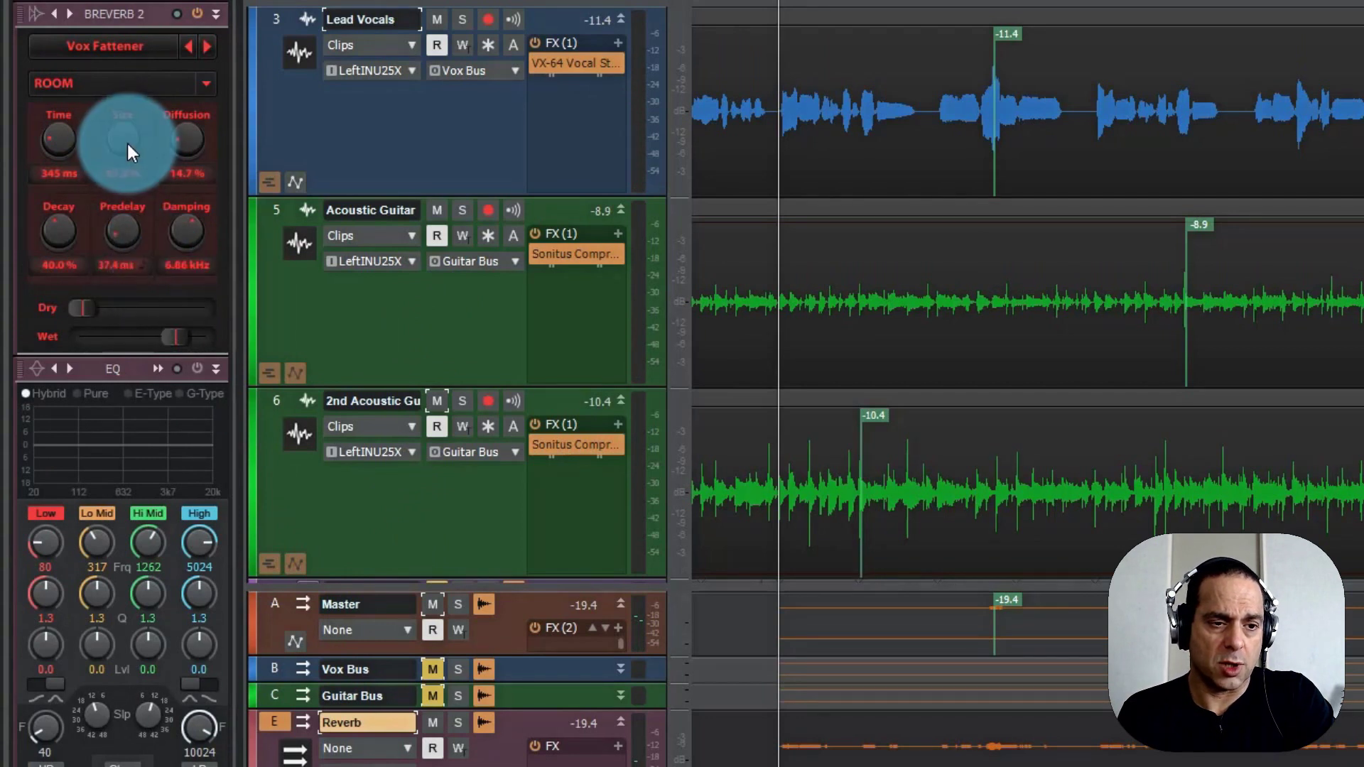
drag(124, 146, 142, 287)
drag(125, 139, 125, 140)
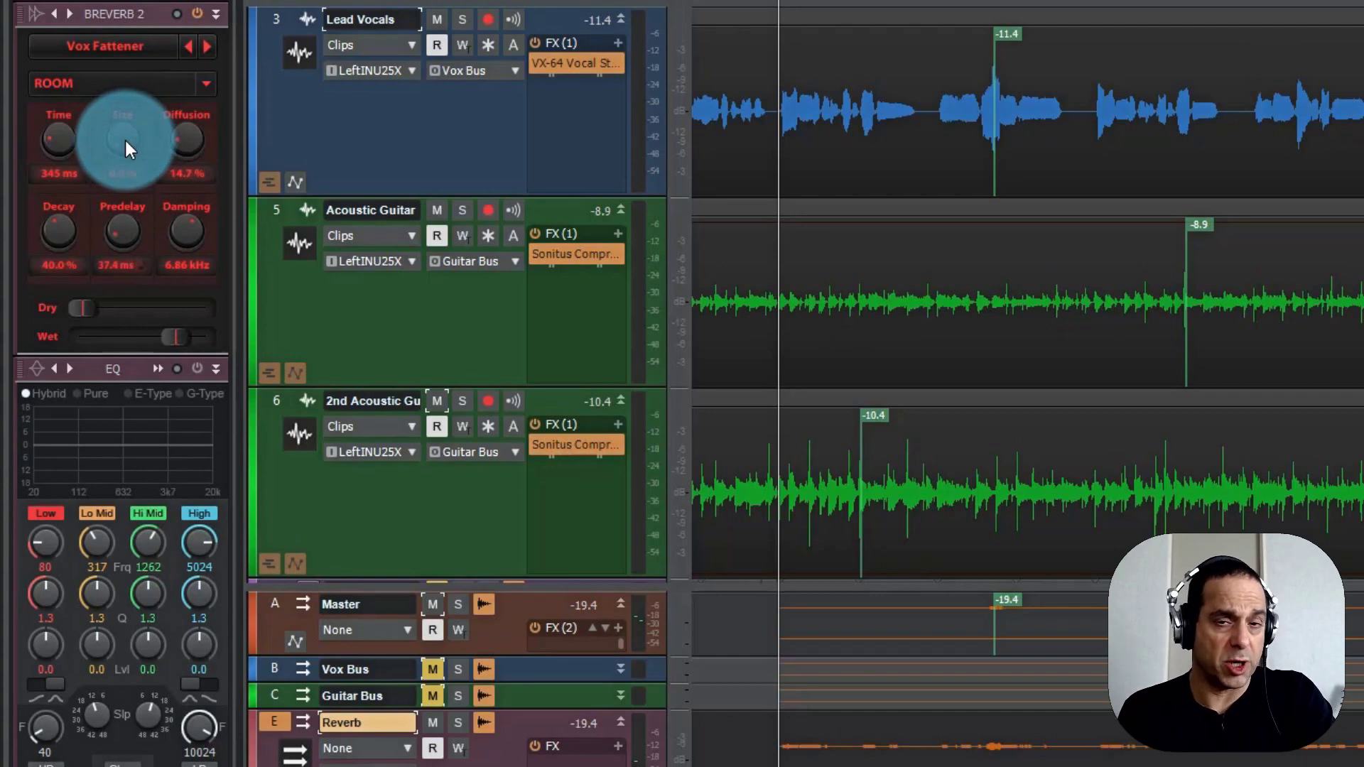
key(space)
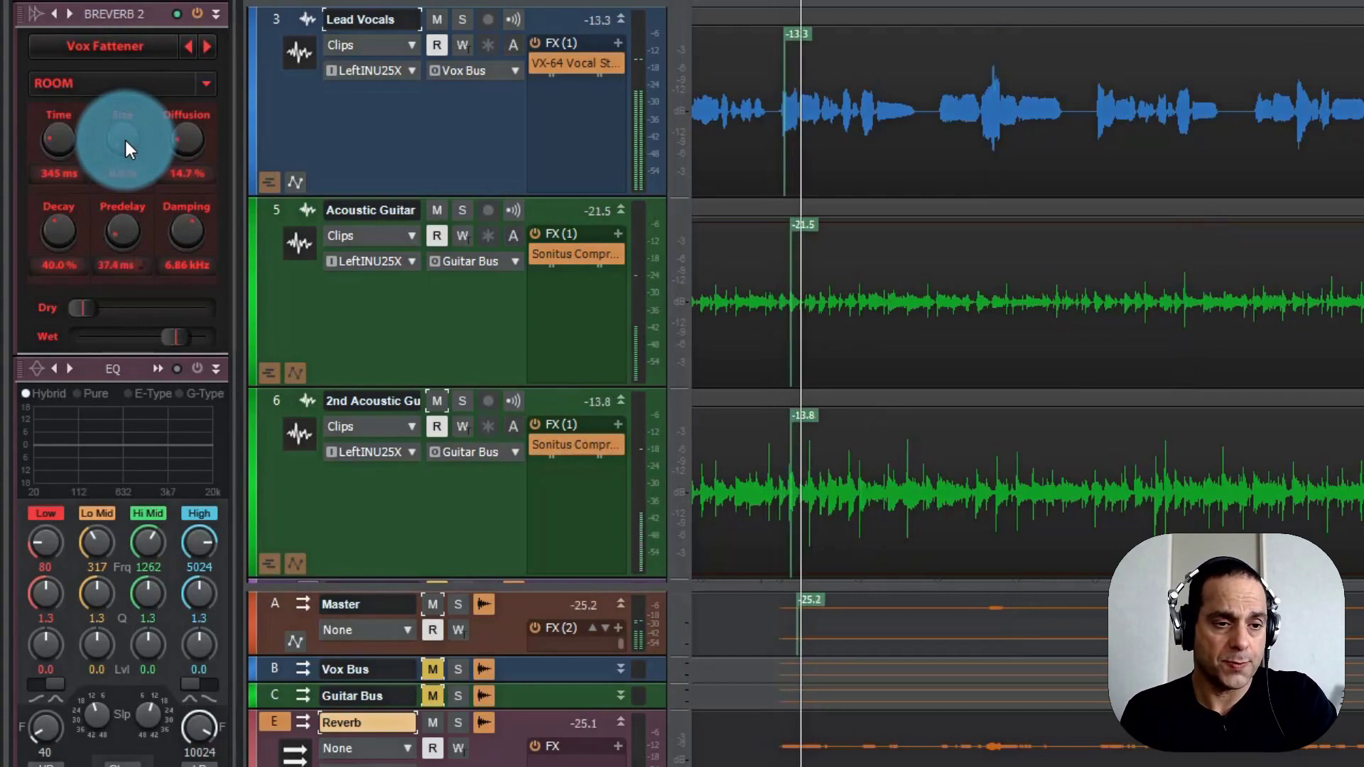
key(space)
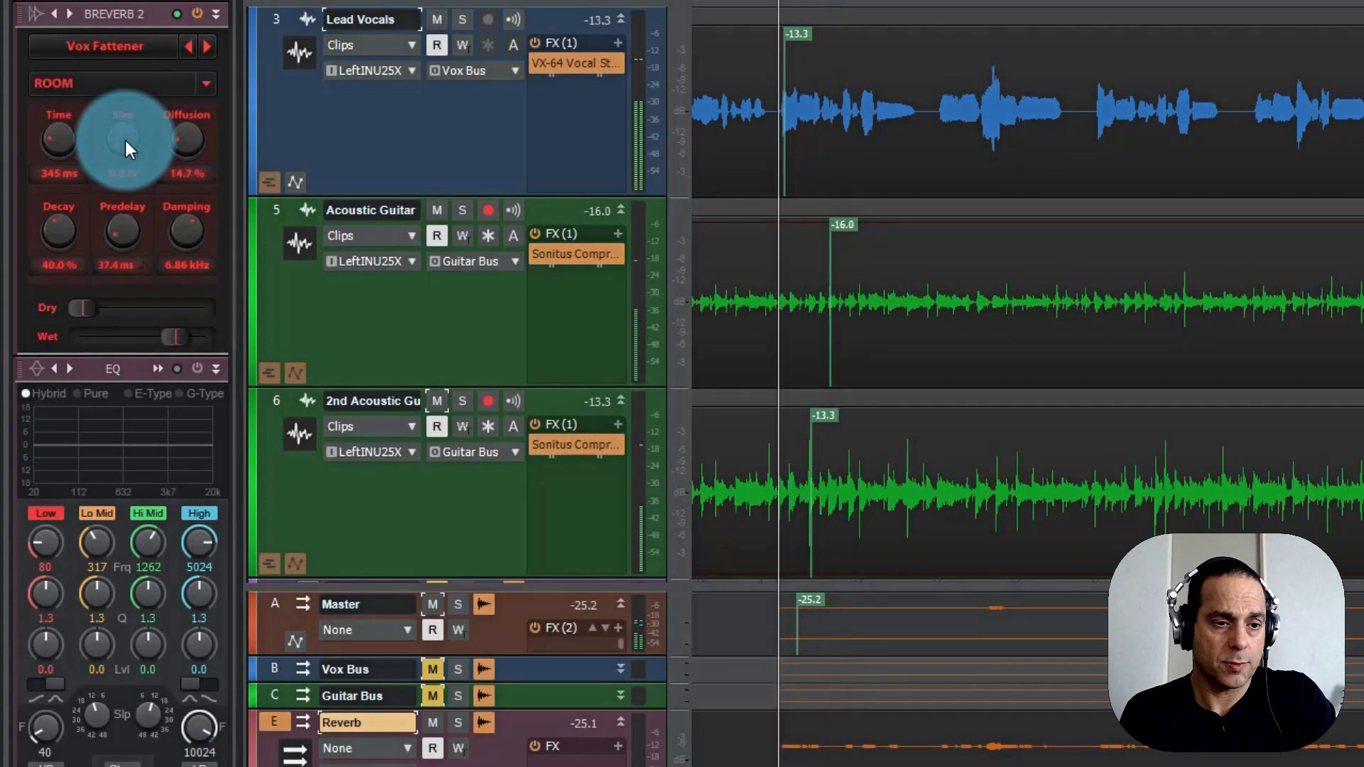
Set the room reverb's Size to 30.8%, audition different Diffusion amounts and set Diffusion to 38.8%.
drag(125, 141, 185, 138)
key(space)
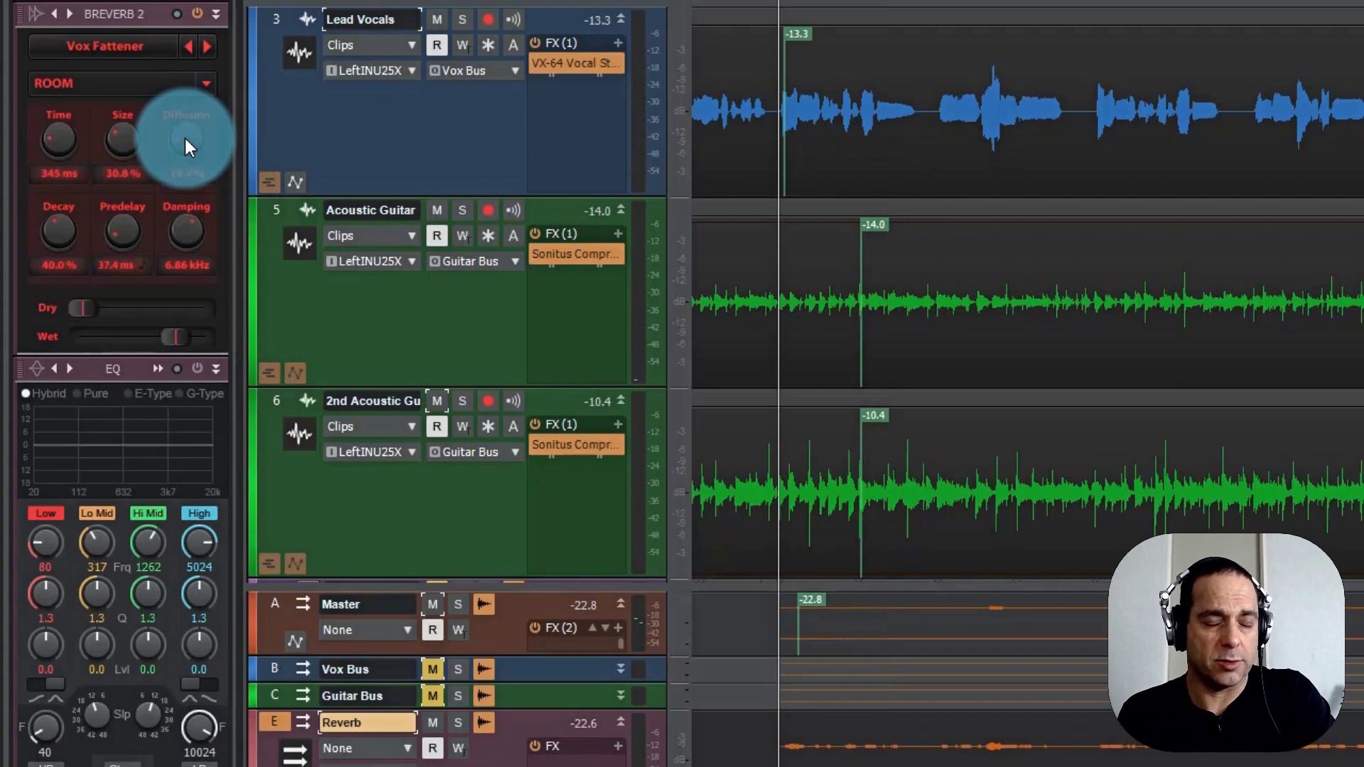
drag(185, 137, 207, 456)
click(215, 54)
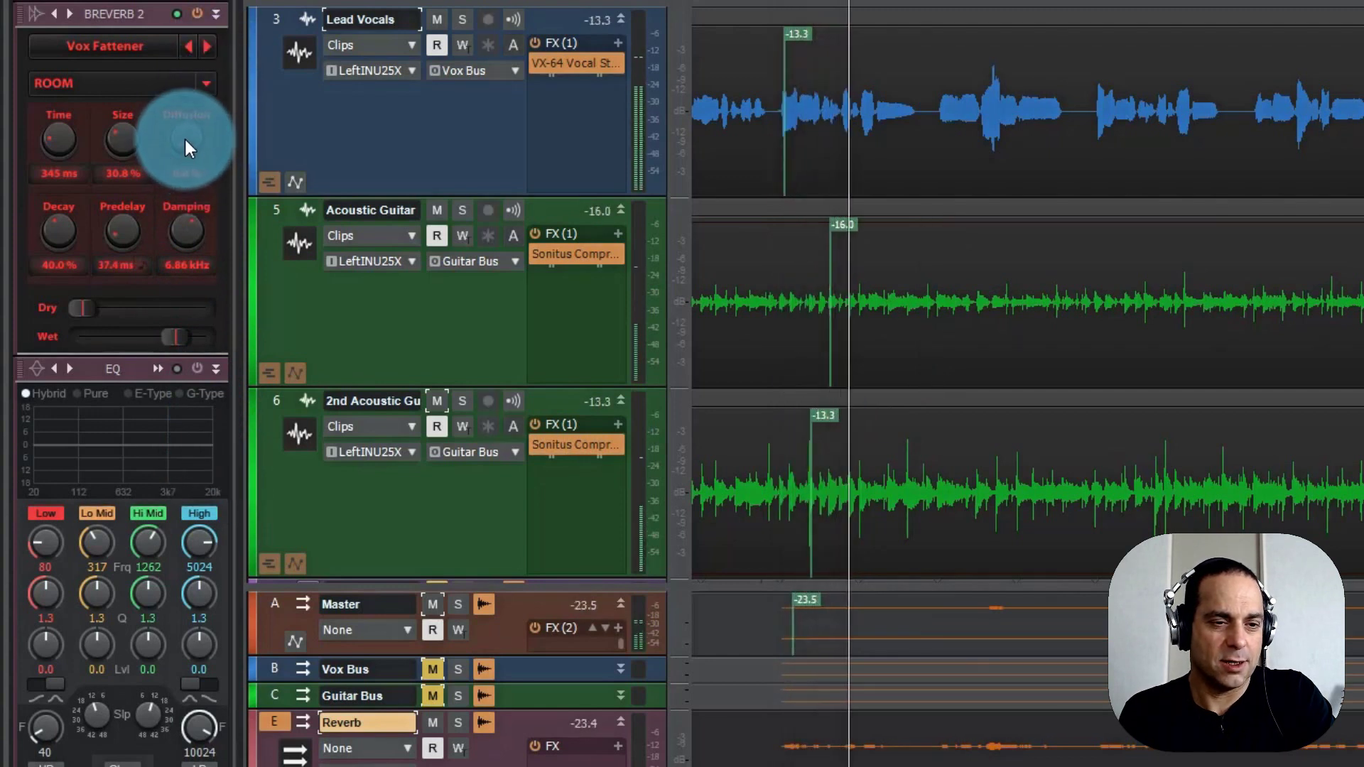
key(r)
mouse_move(185, 139)
mouse_down()
mouse_move(167, 10)
mouse_move(164, 120)
mouse_move(191, 138)
mouse_move(189, 155)
mouse_up()
Set the room reverb's Decay to 31.2% and Damping to 18.0 kHz while auditioning the sound.
drag(59, 231, 125, 232)
key(space)
key(space)
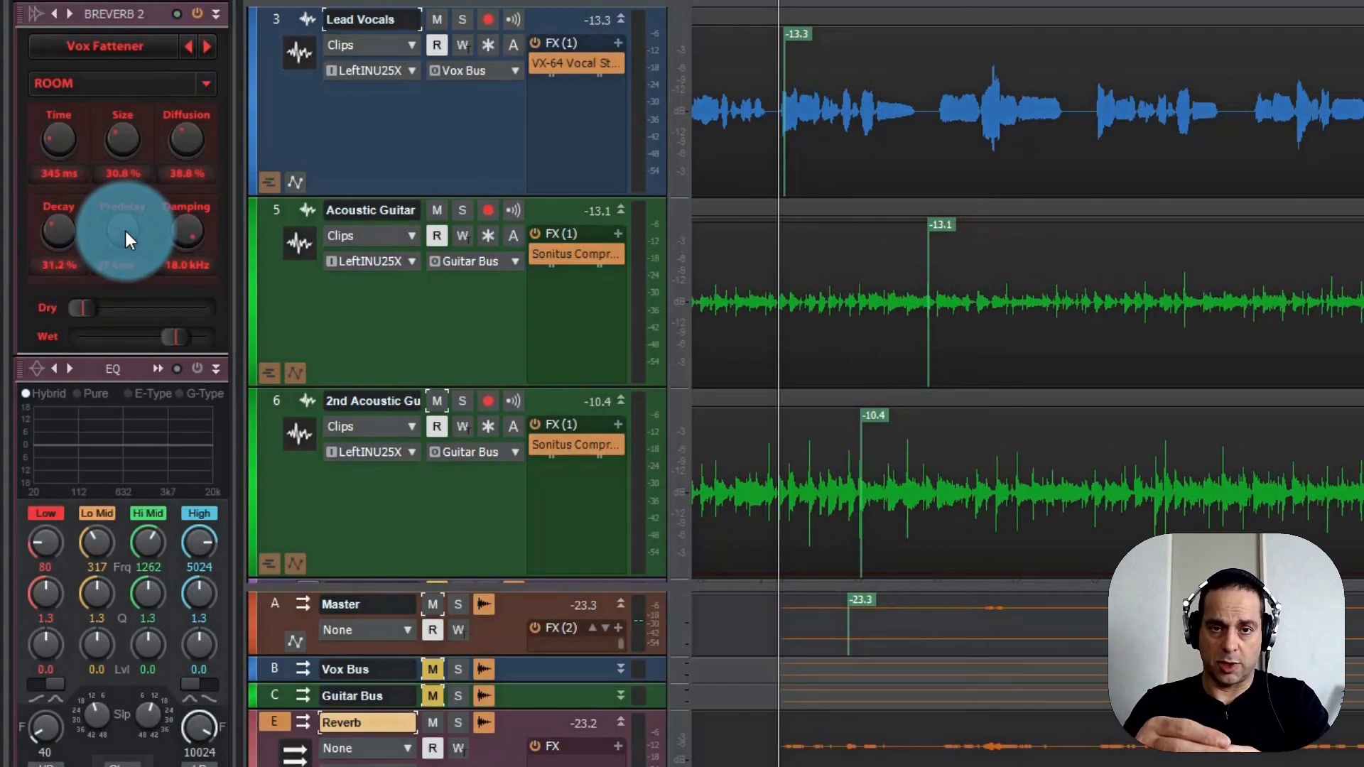
Lower the room reverb's Predelay to zero and audition a short passage.
mouse_move(125, 232)
mouse_down()
mouse_move(127, 257)
mouse_move(118, 233)
mouse_up()
key(space)
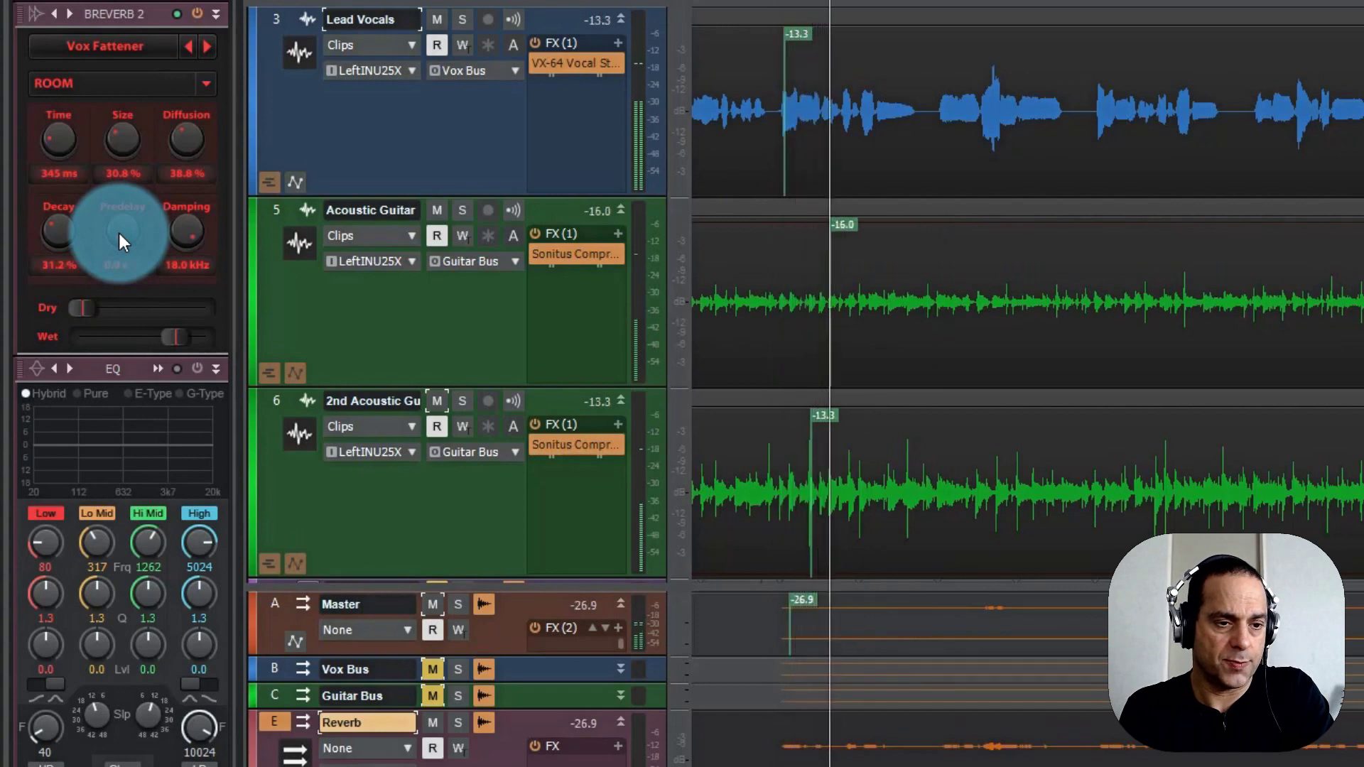
key(space)
Raise the room reverb's Predelay to a very long delay and replay the opening passage to hear it.
mouse_move(118, 233)
mouse_down()
mouse_move(109, 132)
mouse_move(134, 250)
mouse_move(122, 98)
mouse_move(122, 230)
mouse_up()
key(space)
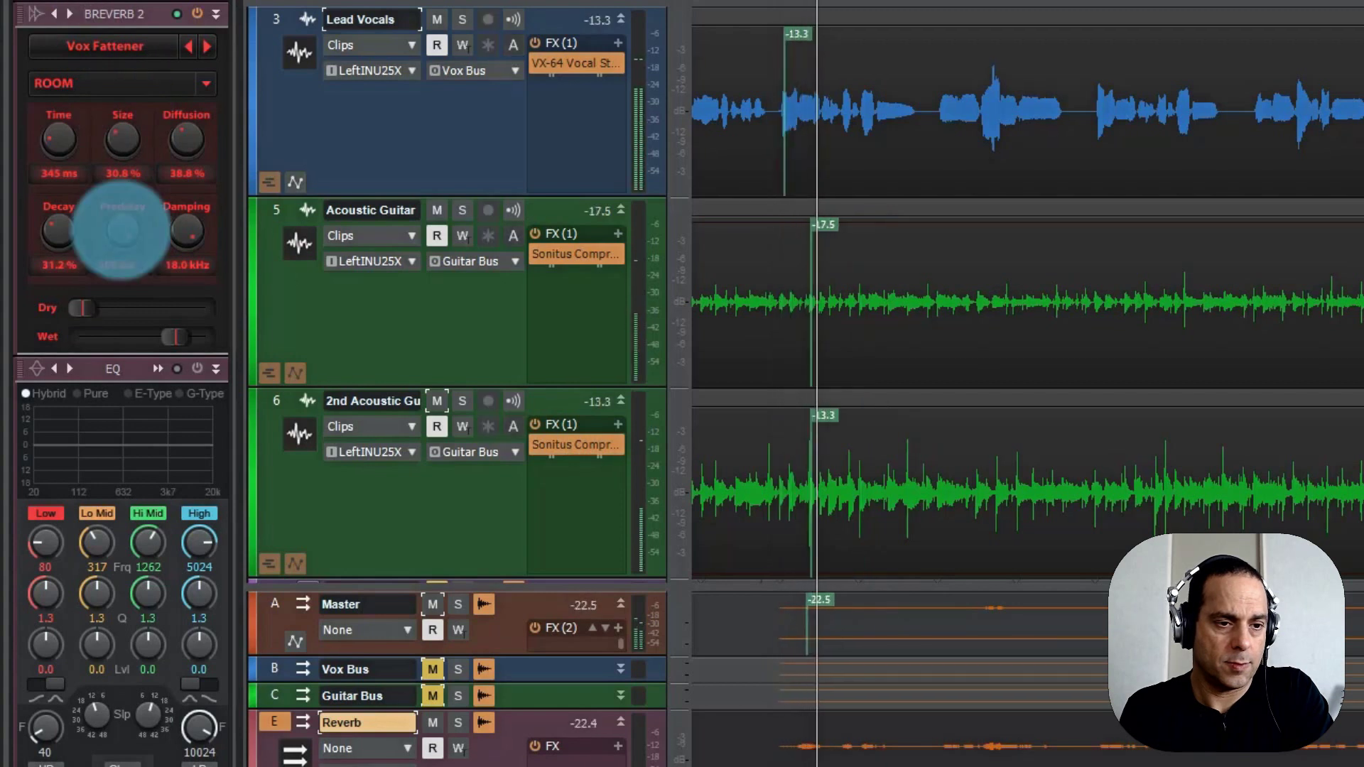
key(space)
key(space)
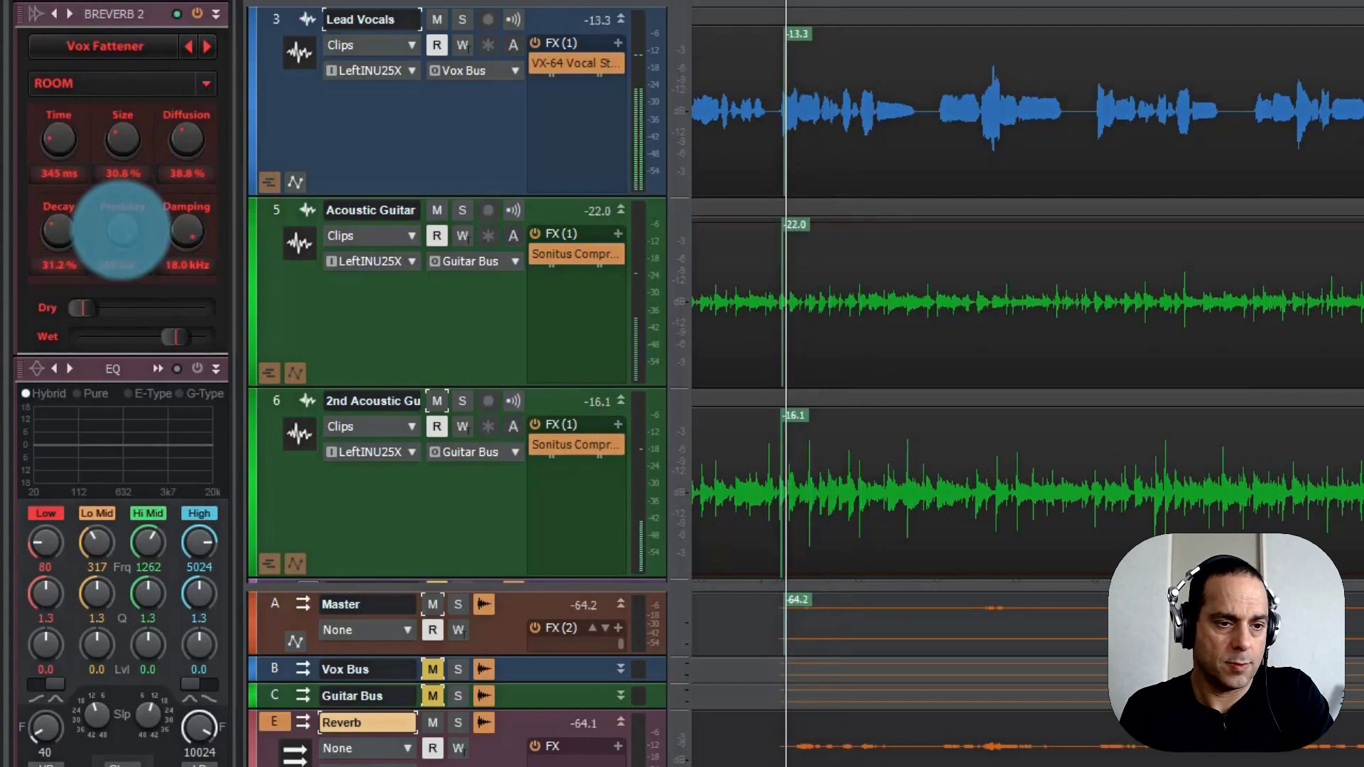
key(space)
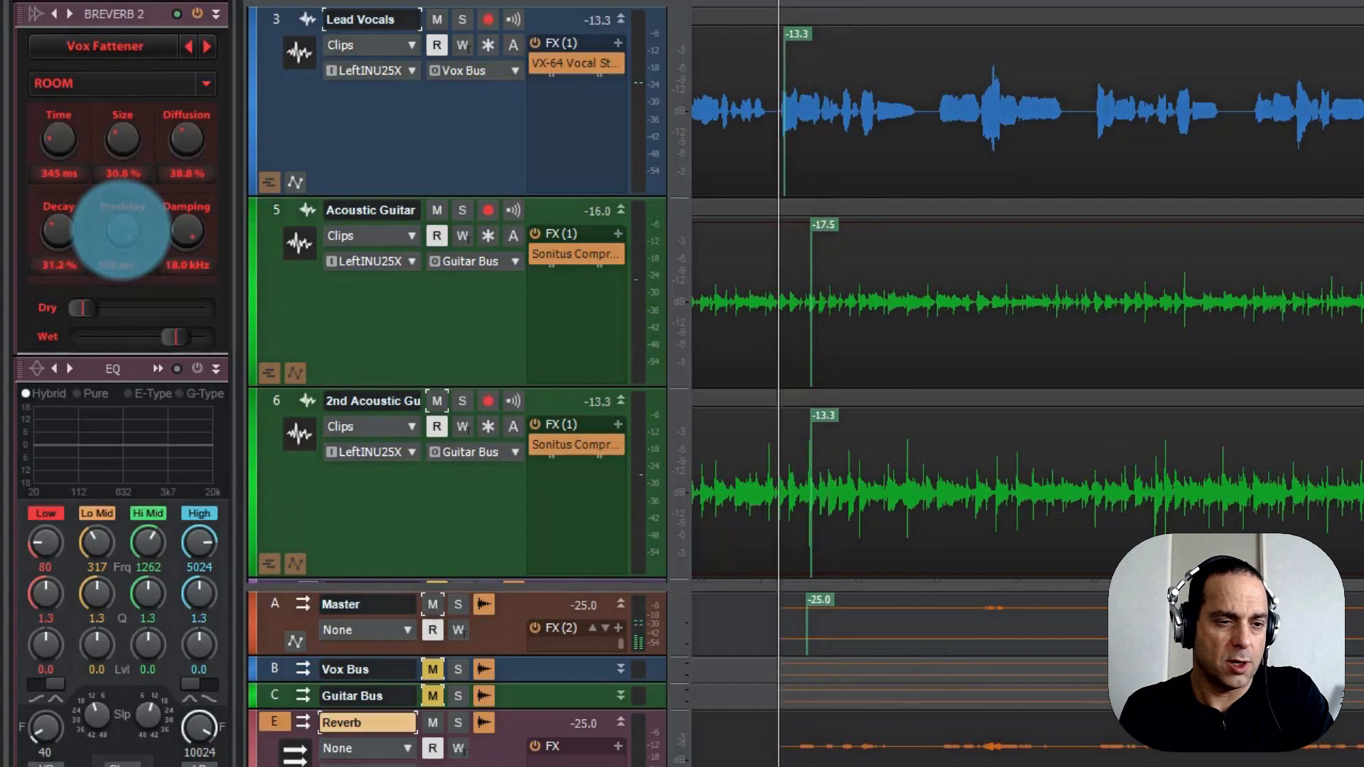
Reset the reverb's Dry level to its default and audition the dry signal together with the long Predelay.
double_click(83, 308)
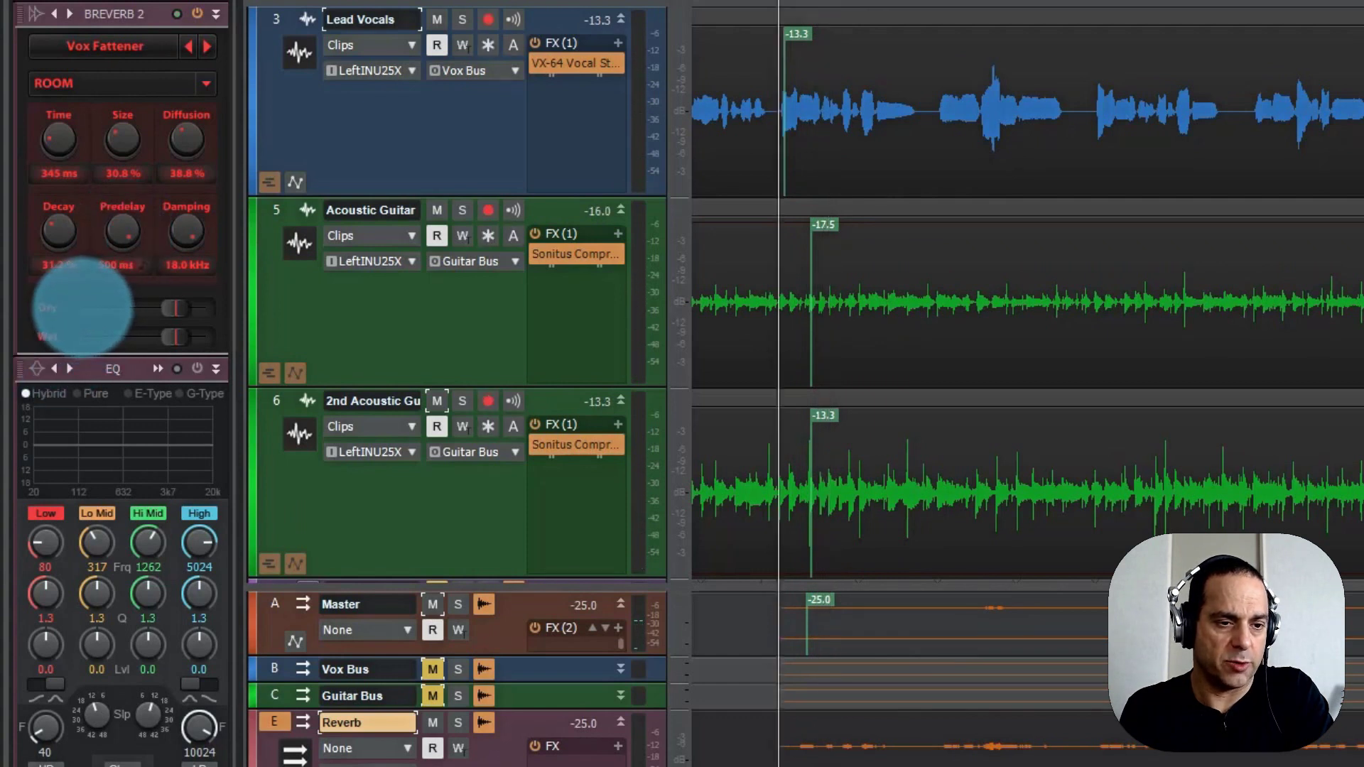
key(space)
click(122, 231)
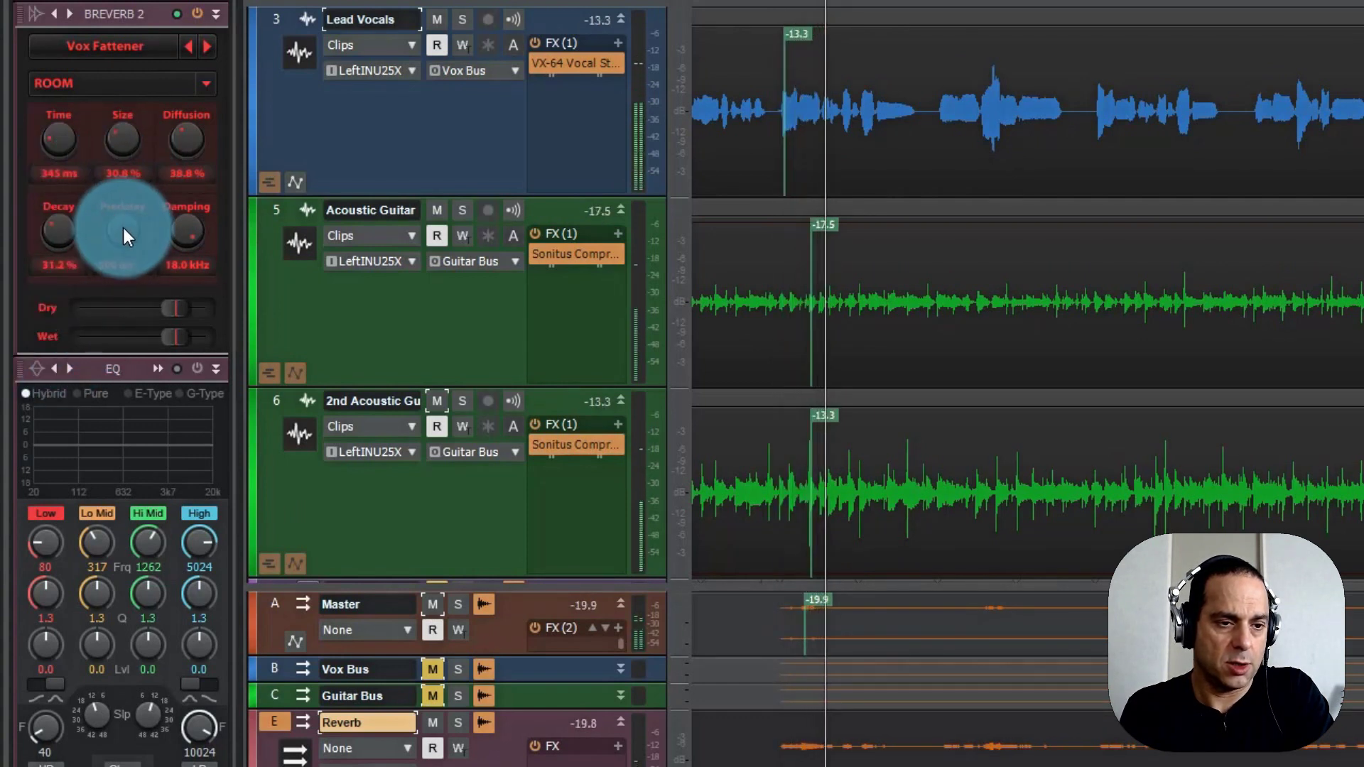
key(space)
Audition several shorter Predelay values with the dry signal audible and set Predelay to 22.0 ms.
drag(122, 227, 167, 323)
key(space)
click(118, 219)
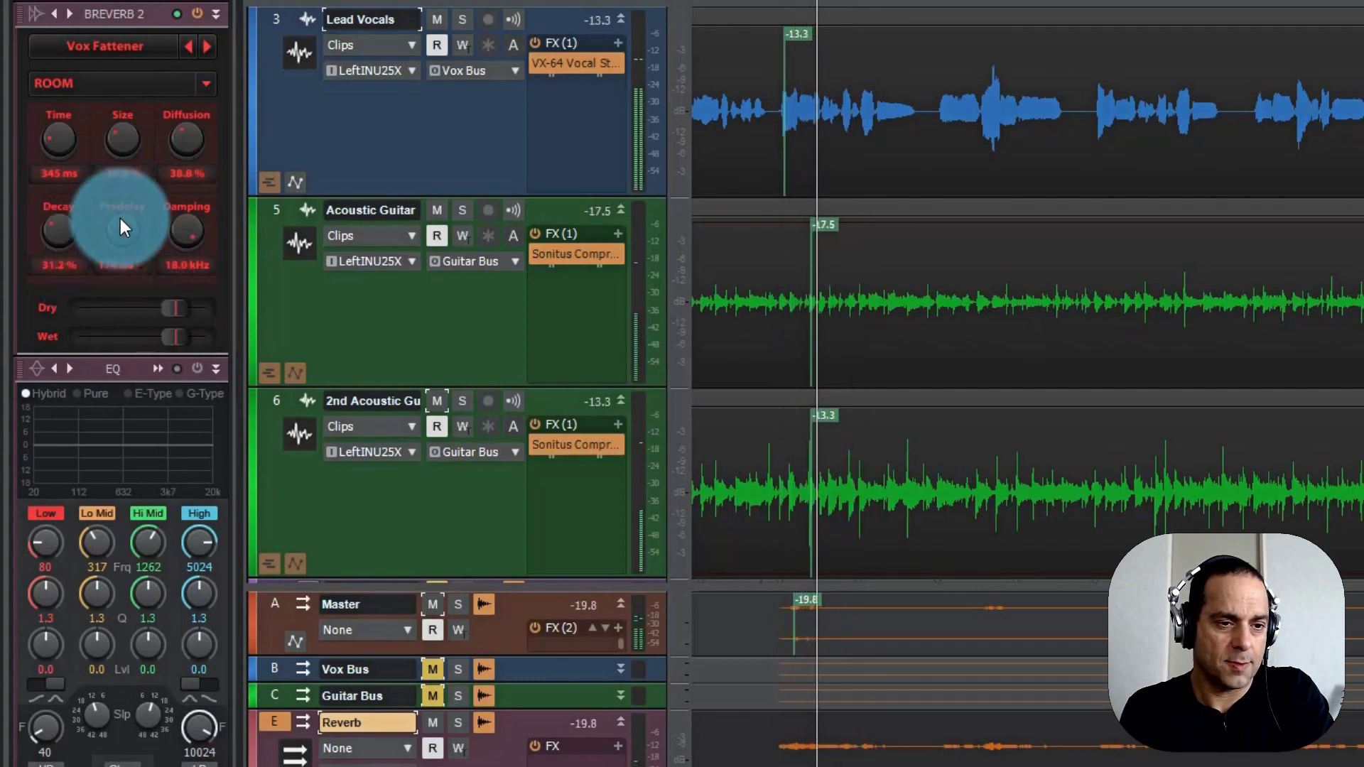
key(space)
drag(121, 219, 132, 255)
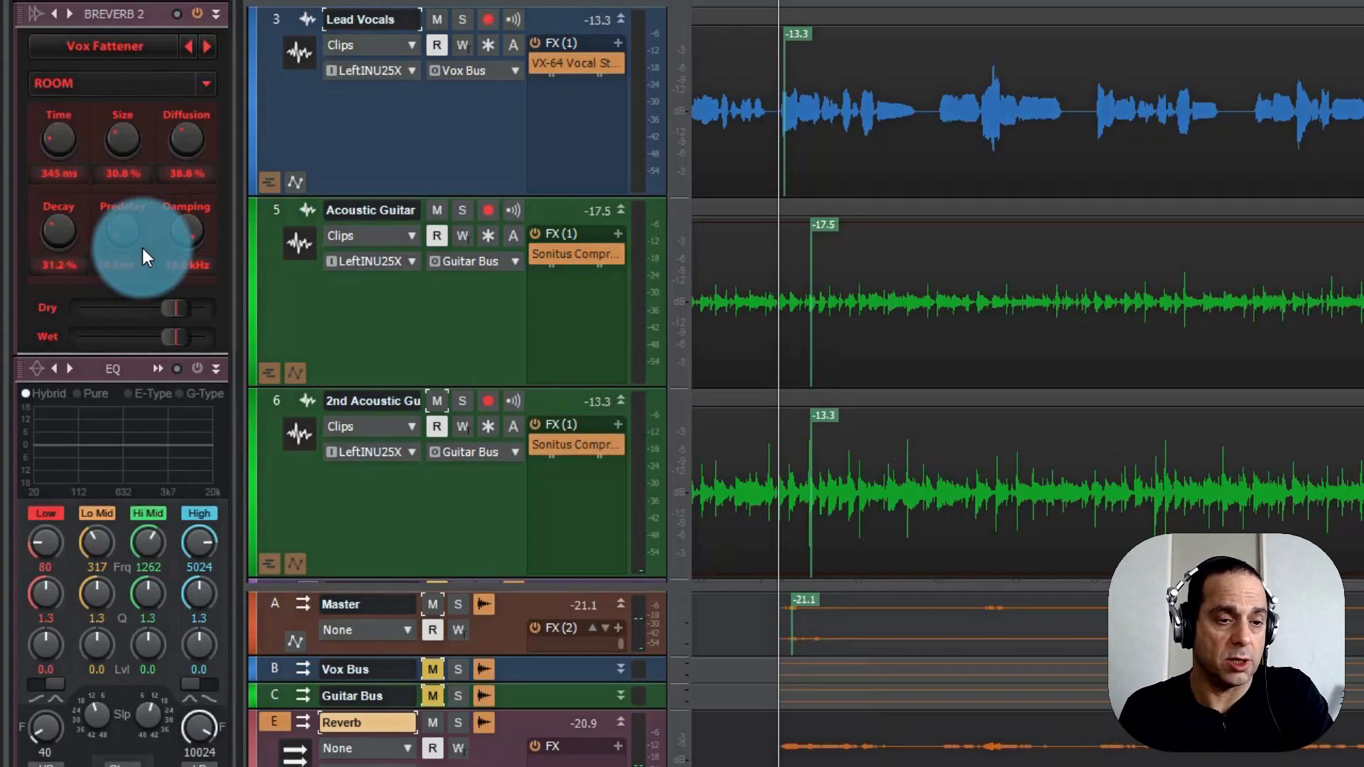
key(space)
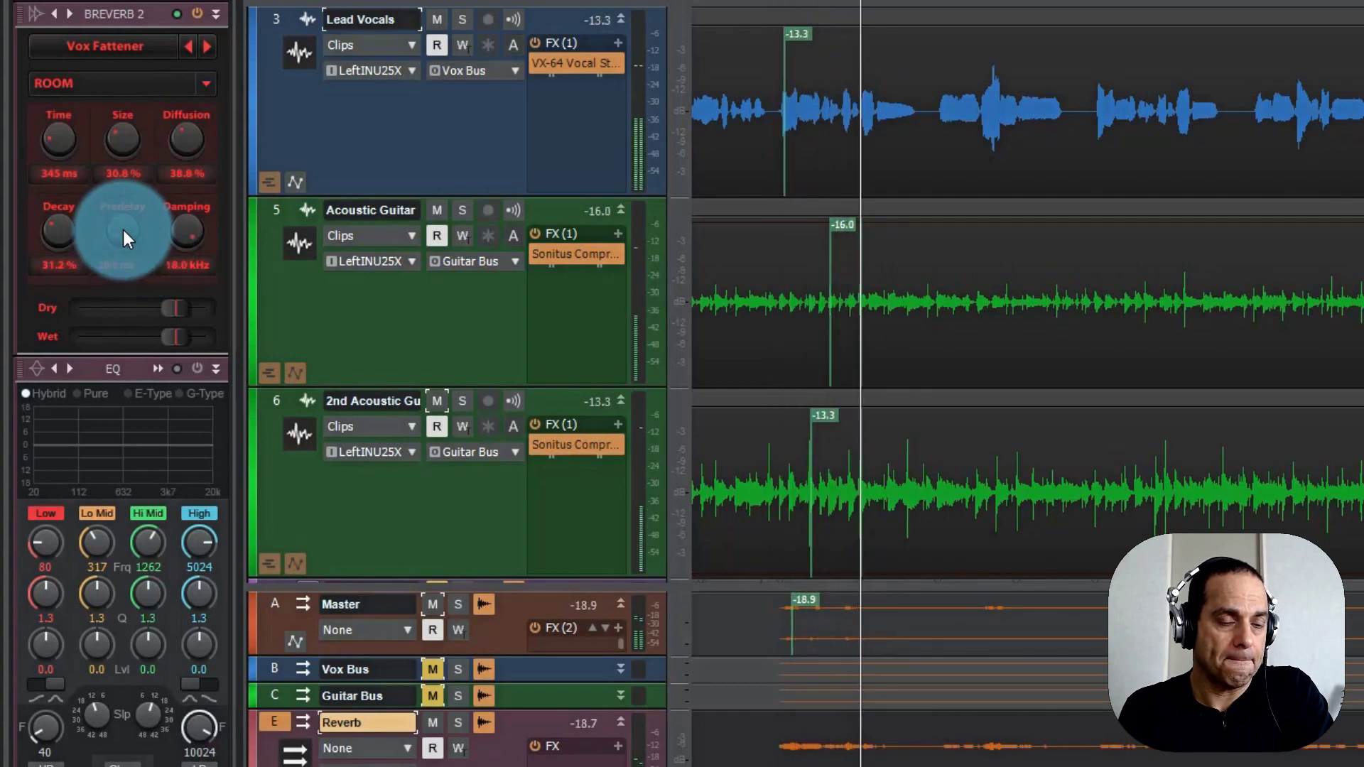
key(space)
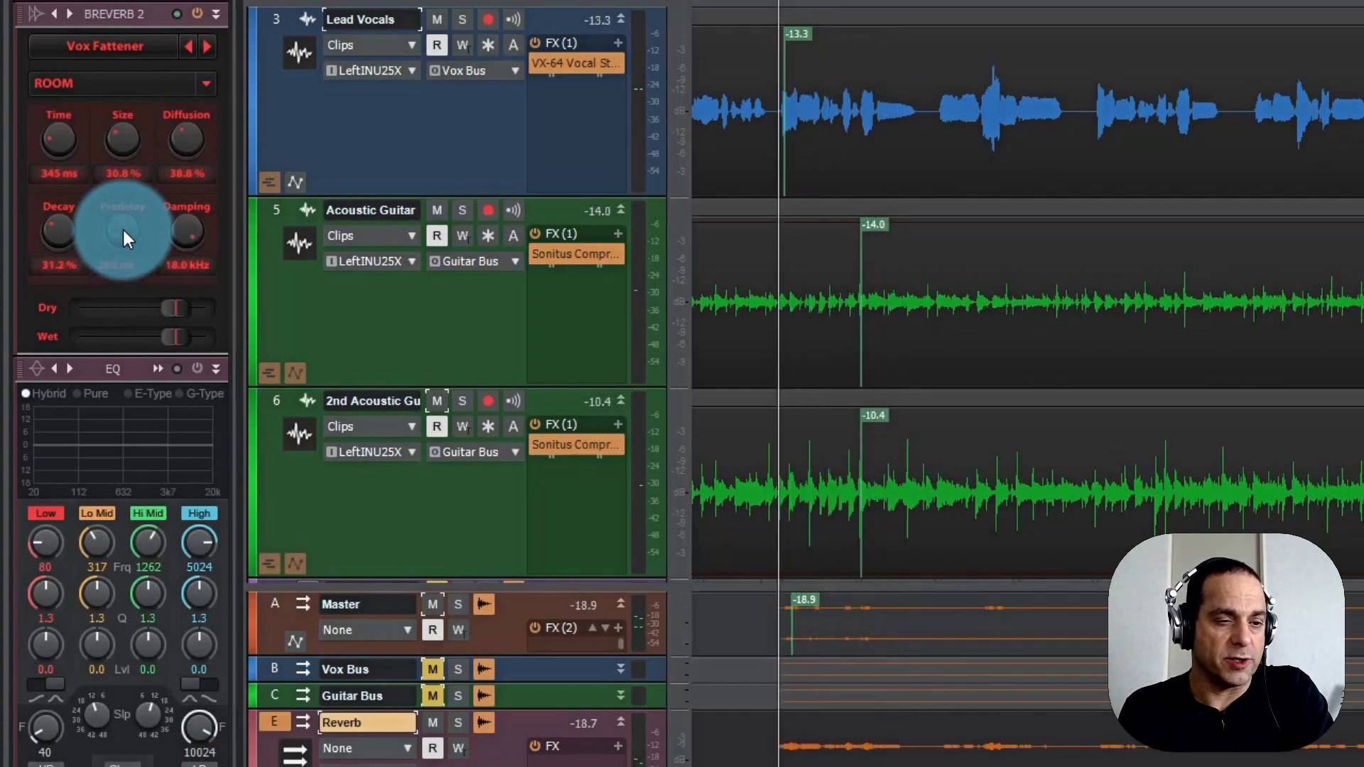
drag(122, 228, 122, 217)
key(space)
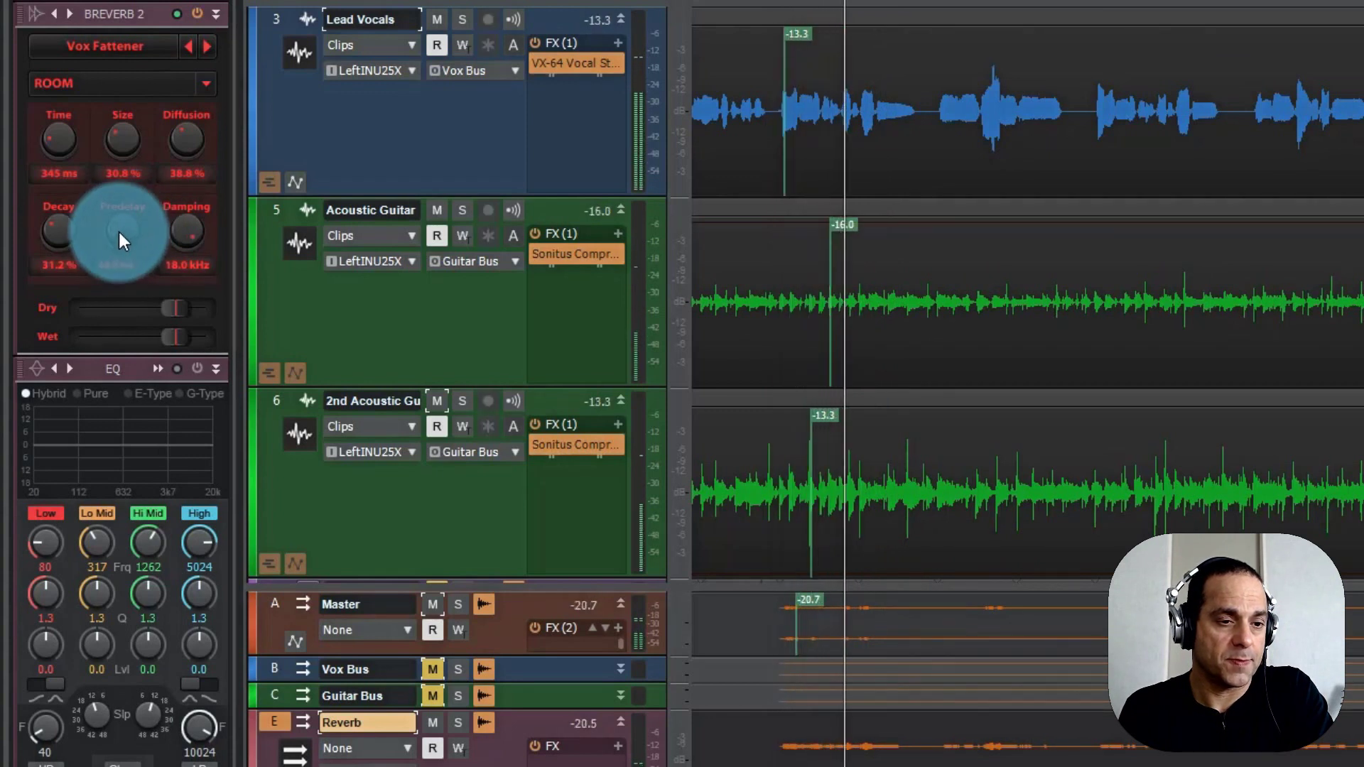
key(space)
drag(125, 241, 187, 227)
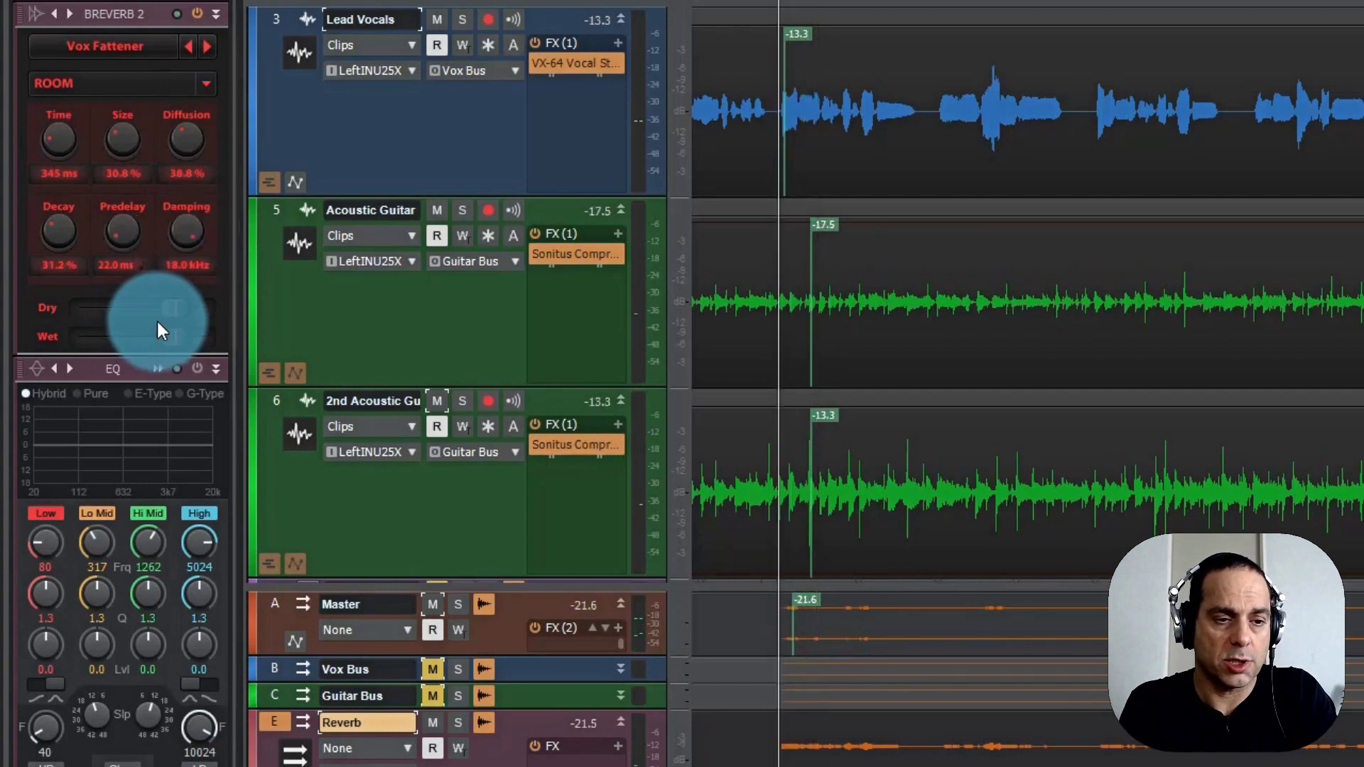
Lower the reverb's Dry level to its minimum and set Damping to 5.00 kHz during playback.
drag(176, 308, 67, 313)
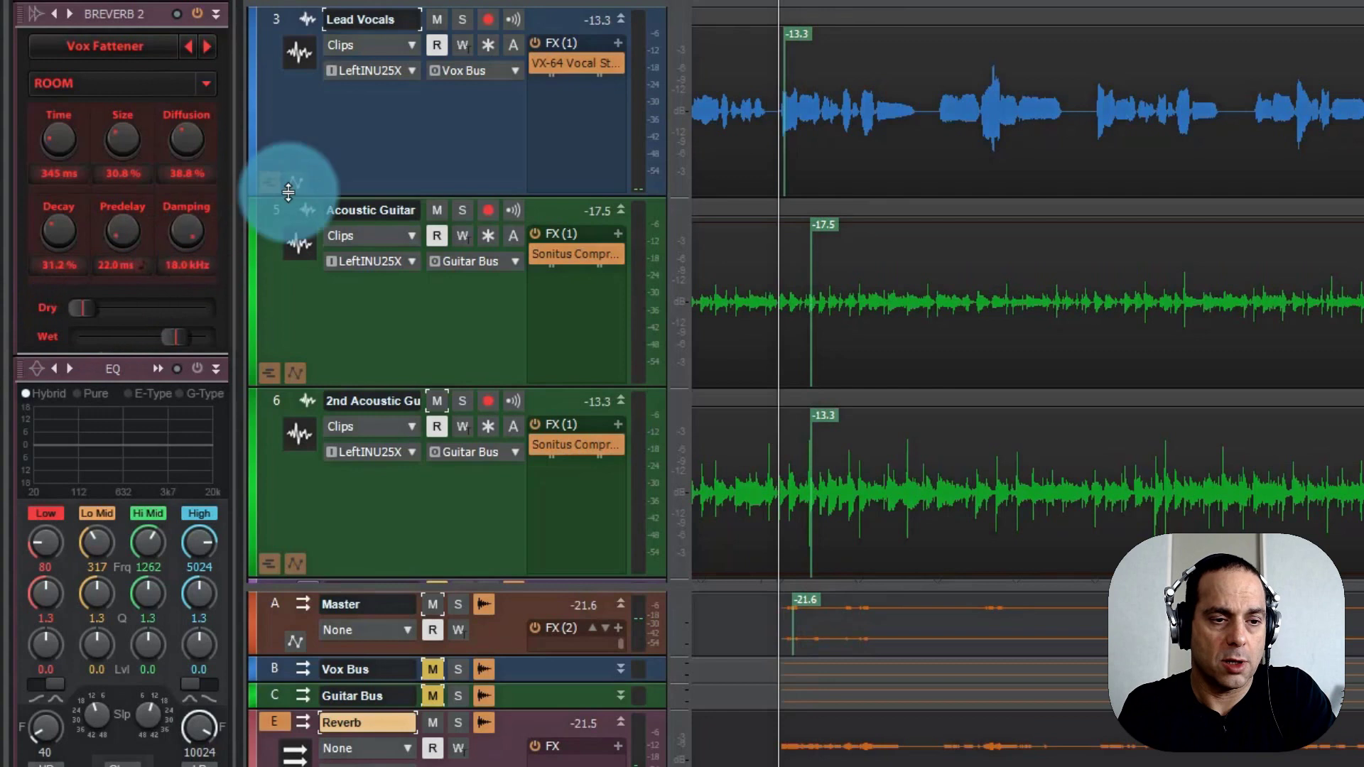
key(space)
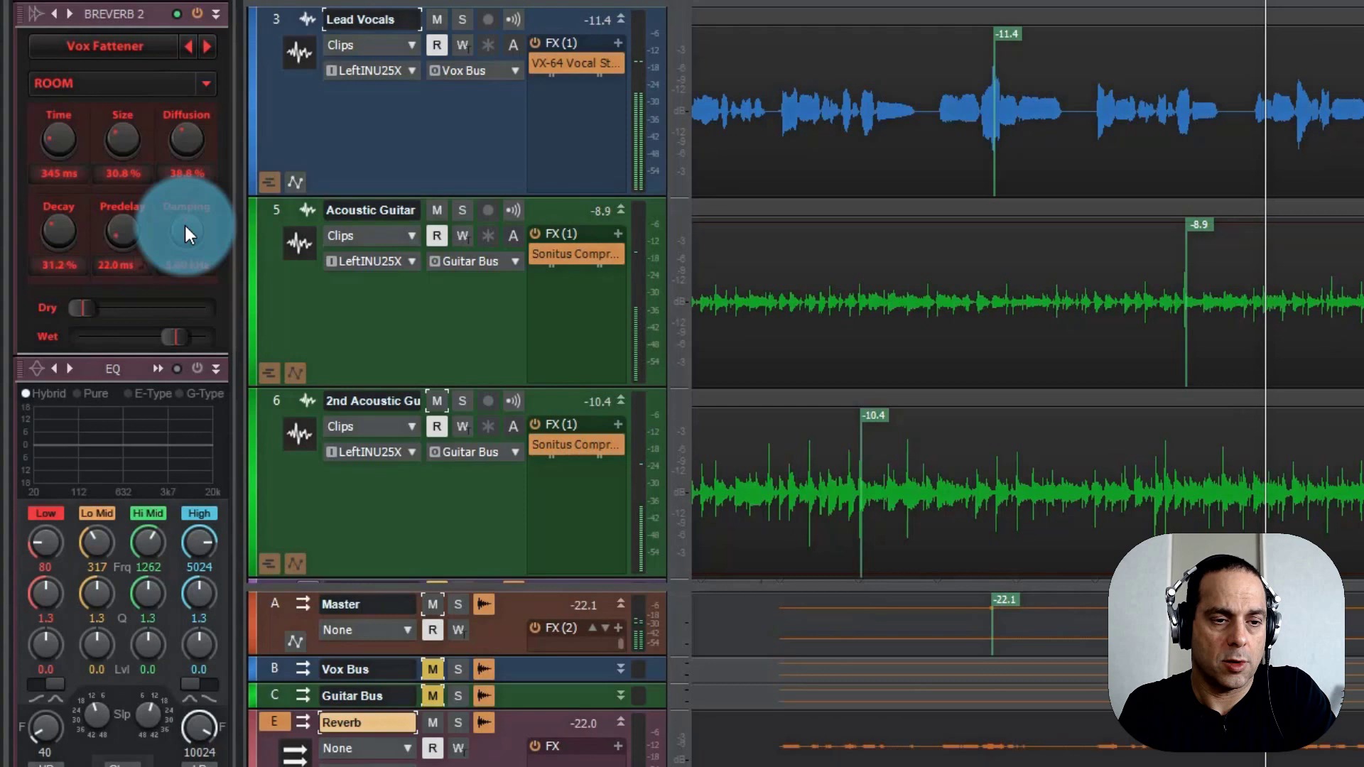
drag(185, 224, 167, 287)
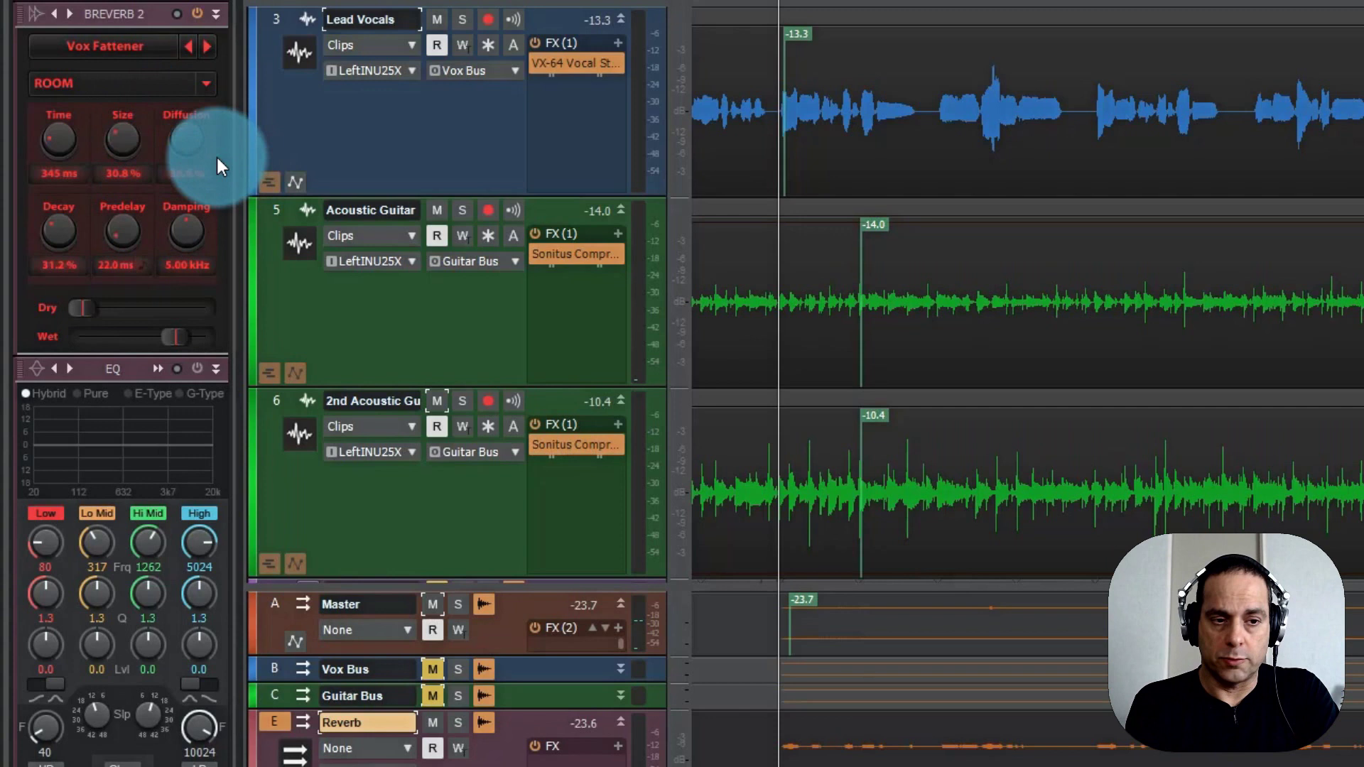
Play the full mix, lower the Reverb bus fader to -6.9 dB and mute and unmute the bus to compare.
key(space)
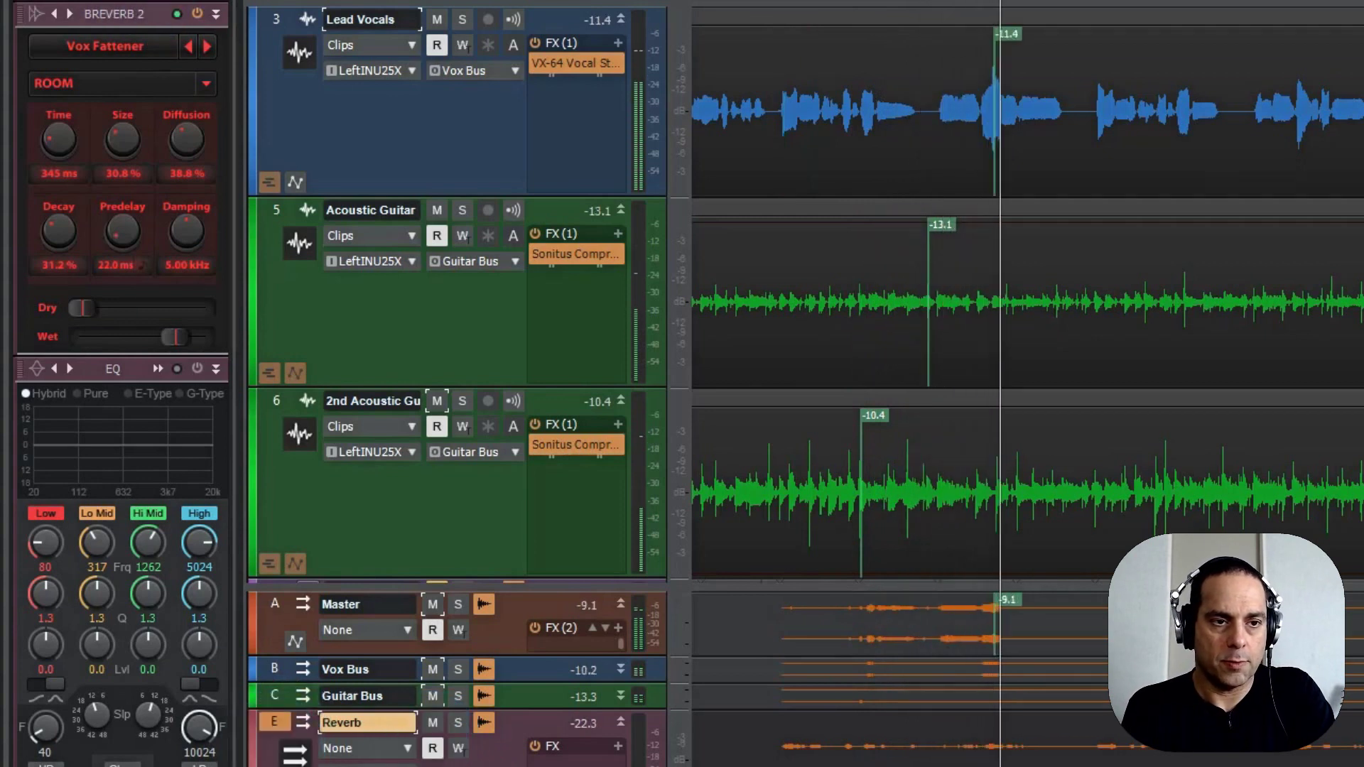
drag(67, 594, 67, 645)
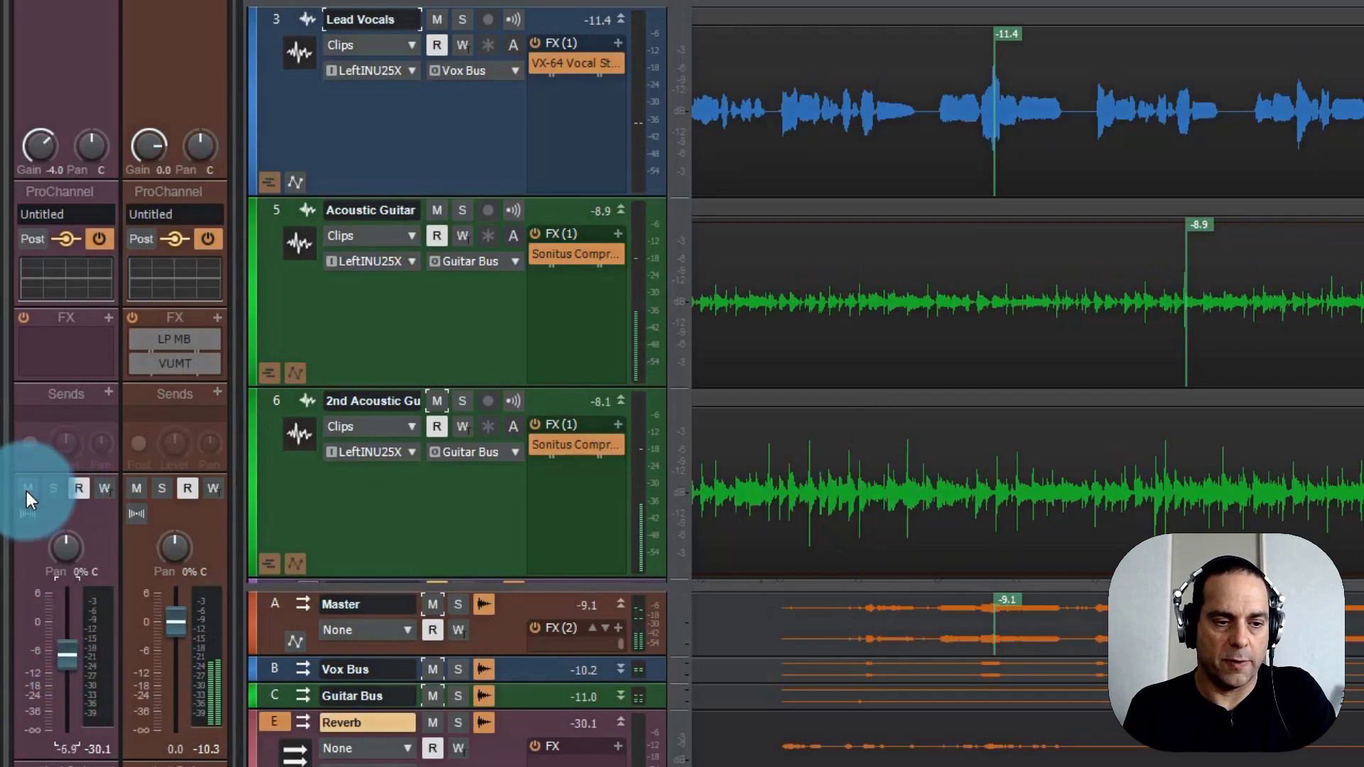
click(25, 490)
click(24, 489)
Raise the Reverb bus fader in stages to -1.9 dB, toggling its mute to compare, and stop playback.
mouse_move(67, 654)
mouse_down()
mouse_move(71, 675)
mouse_move(70, 652)
mouse_up()
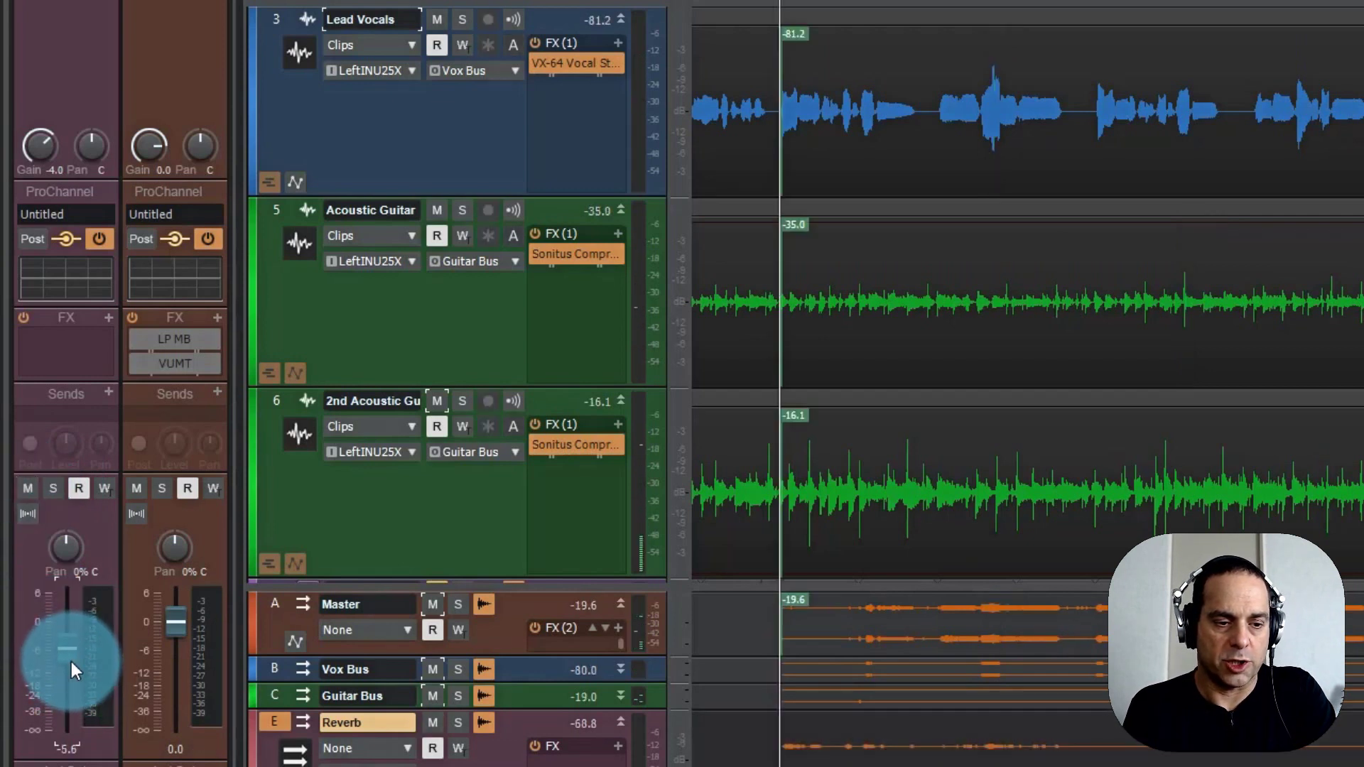
click(25, 489)
mouse_move(68, 648)
mouse_down()
mouse_move(99, 679)
mouse_move(69, 693)
mouse_move(63, 636)
mouse_up()
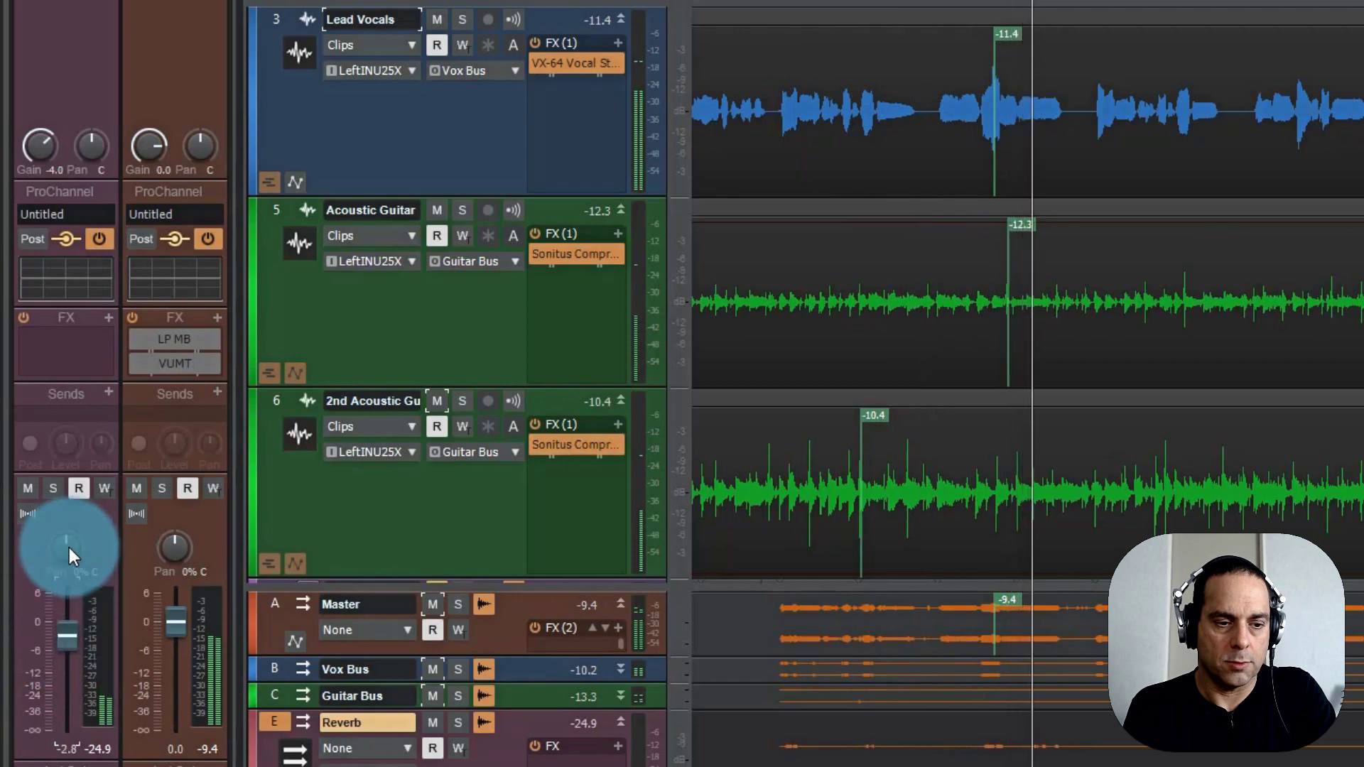
click(24, 489)
drag(20, 501, 62, 632)
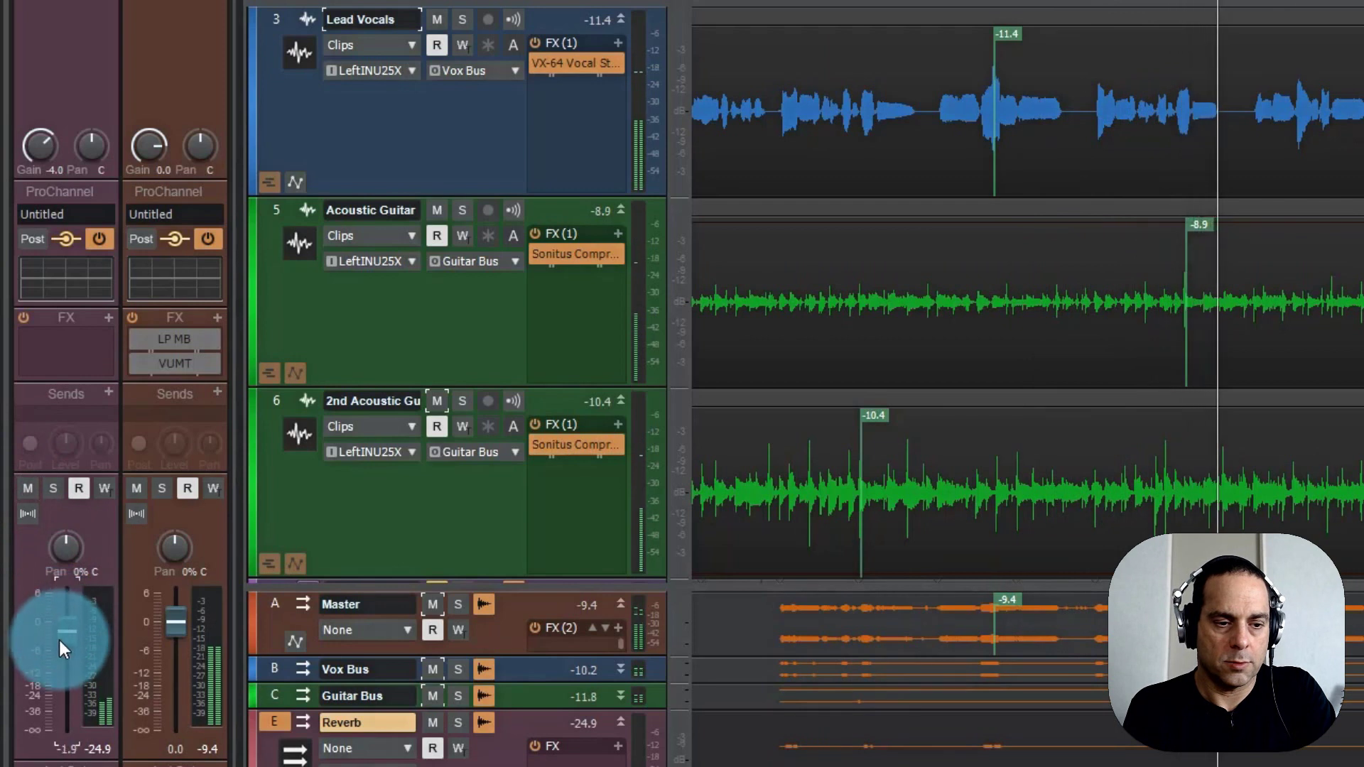
key(space)
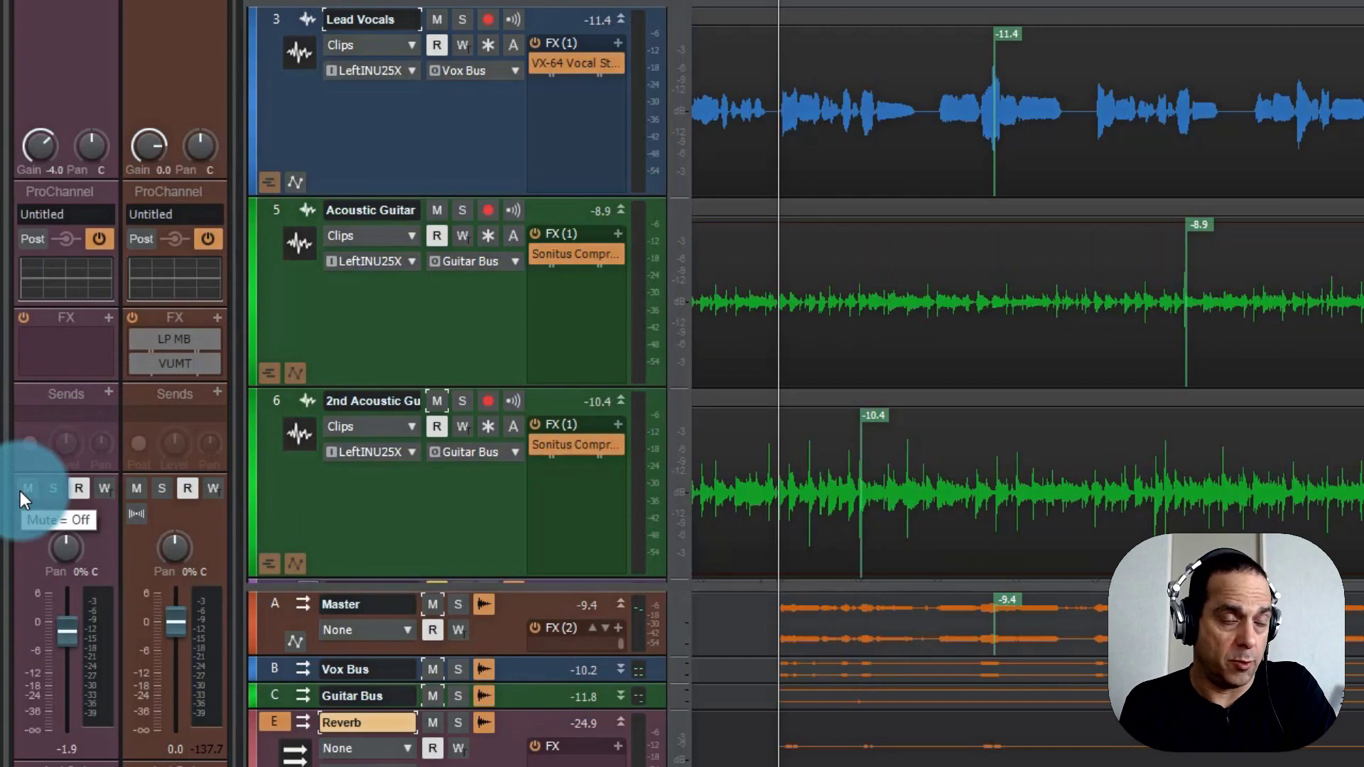
Play the mix again, nudge the Reverb bus fader up to -1.2 dB and compare it muted and unmuted.
key(space)
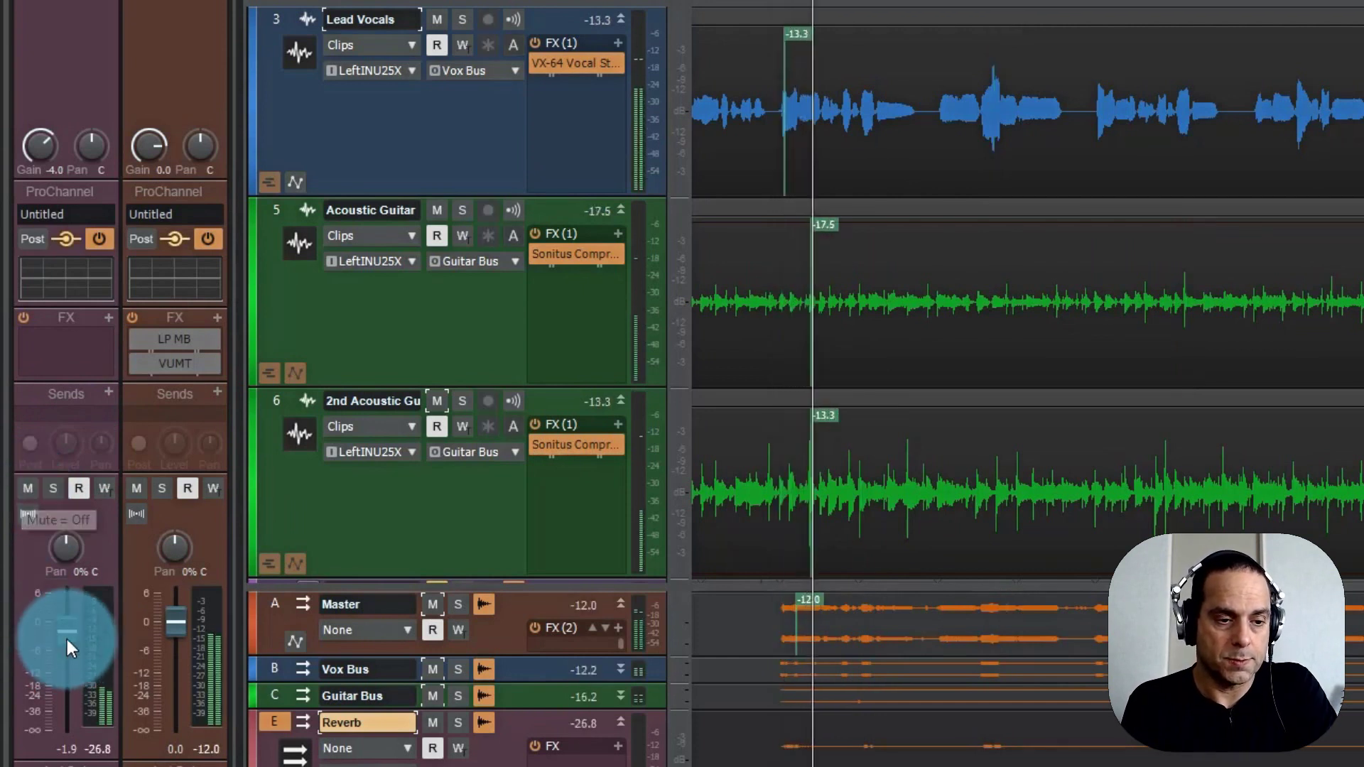
scroll(67, 631, up, 1)
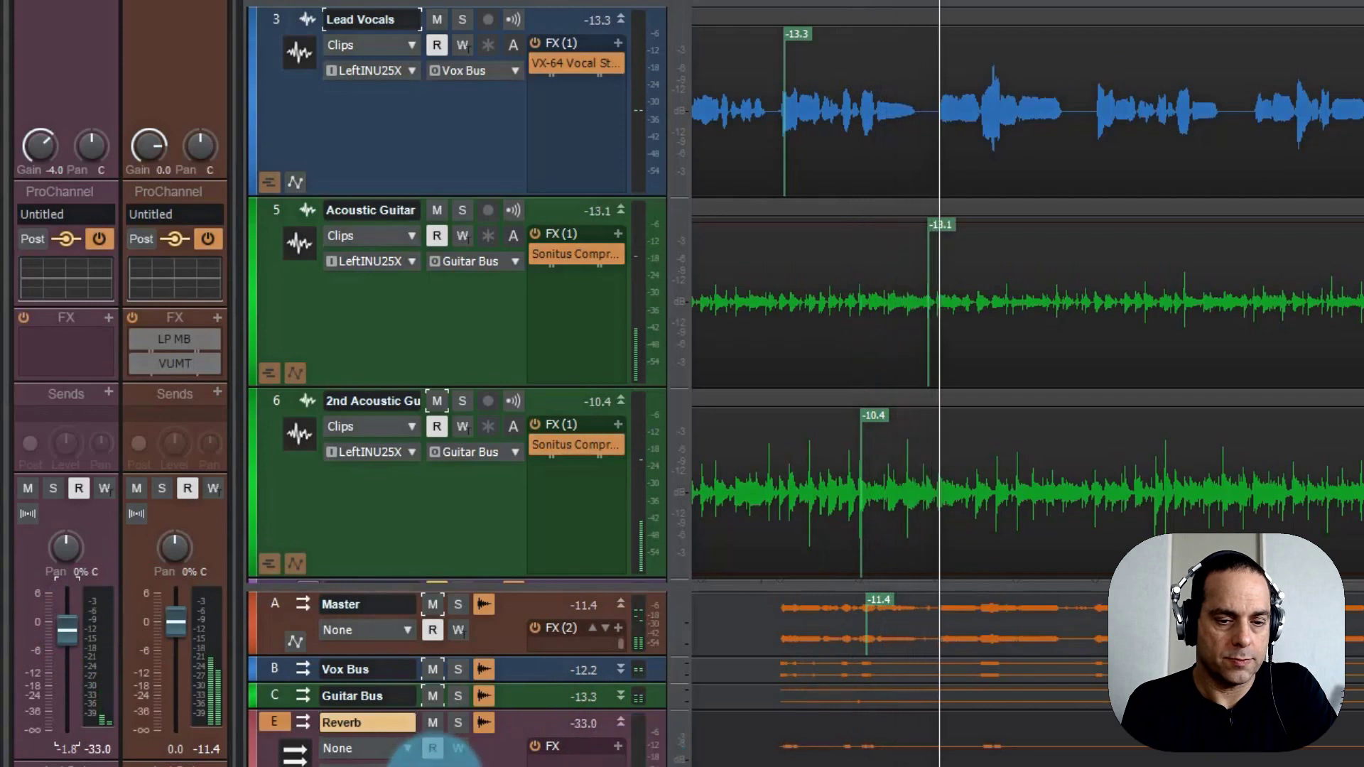
scroll(67, 626, up, 6)
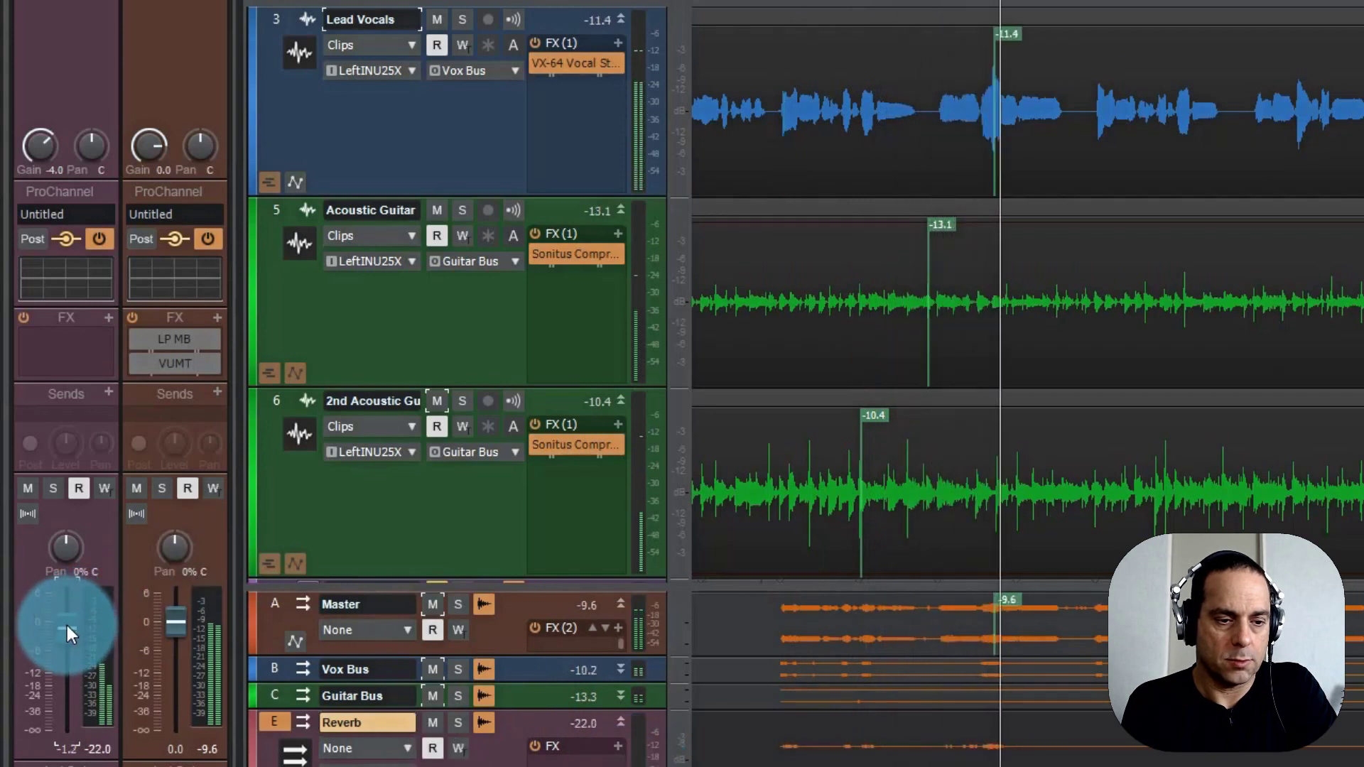
click(28, 488)
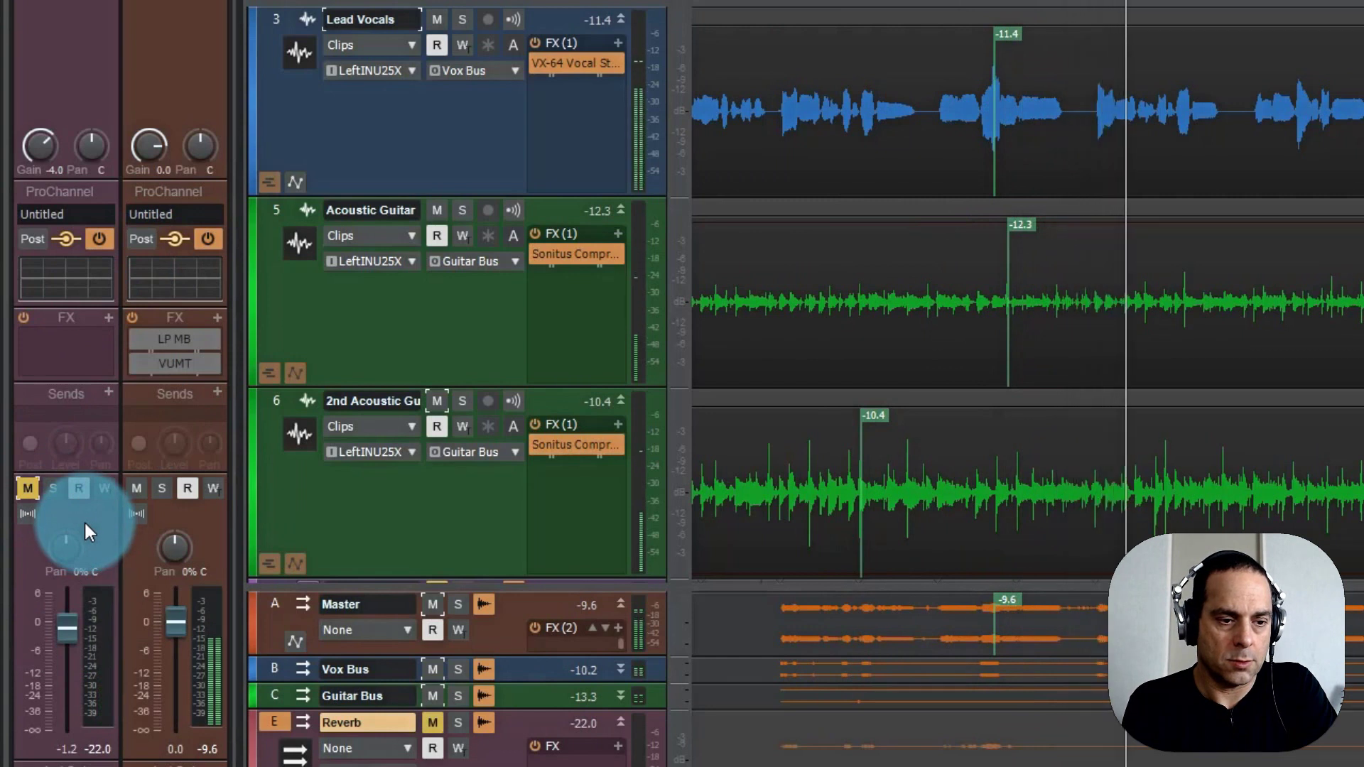
click(27, 488)
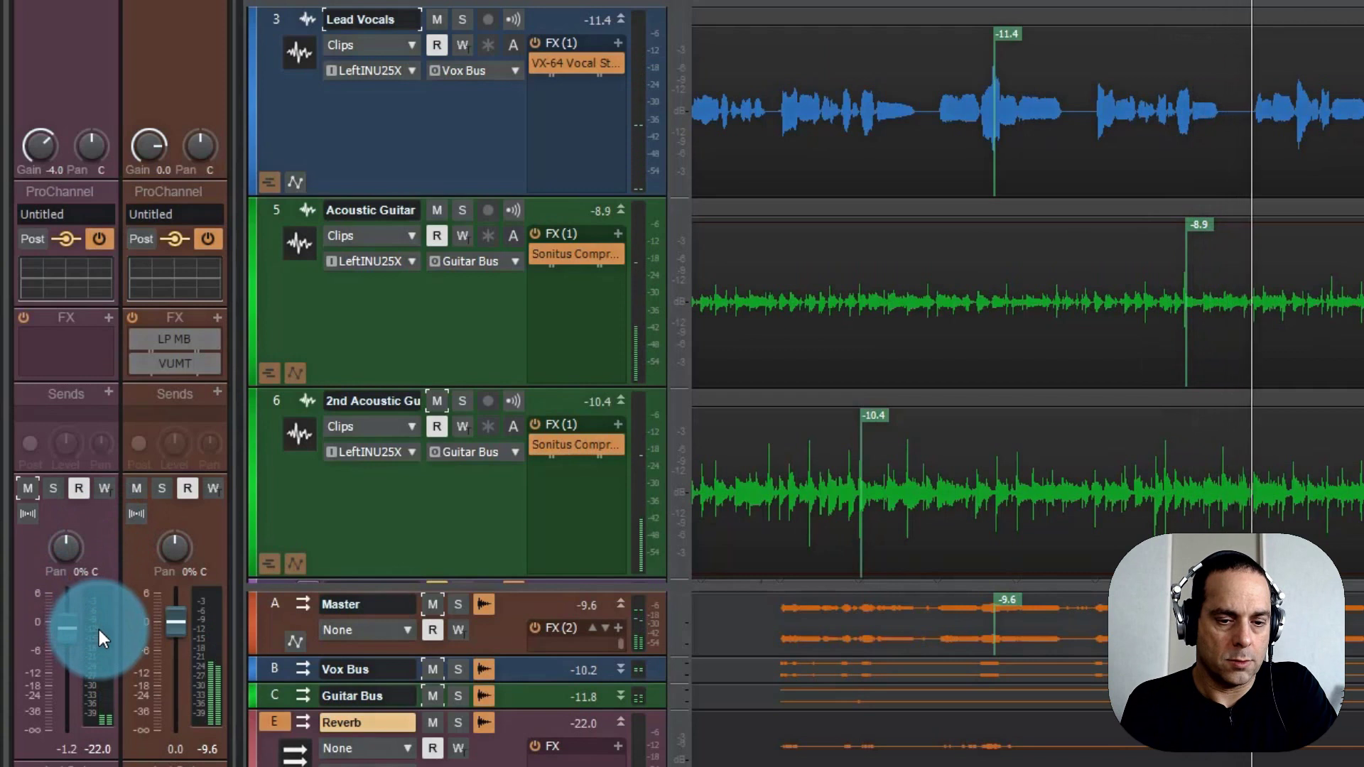
Reset the Reverb bus peak reading, fine-tune its fader to -1.0 dB, compare with mute and stop playback.
drag(71, 637, 69, 642)
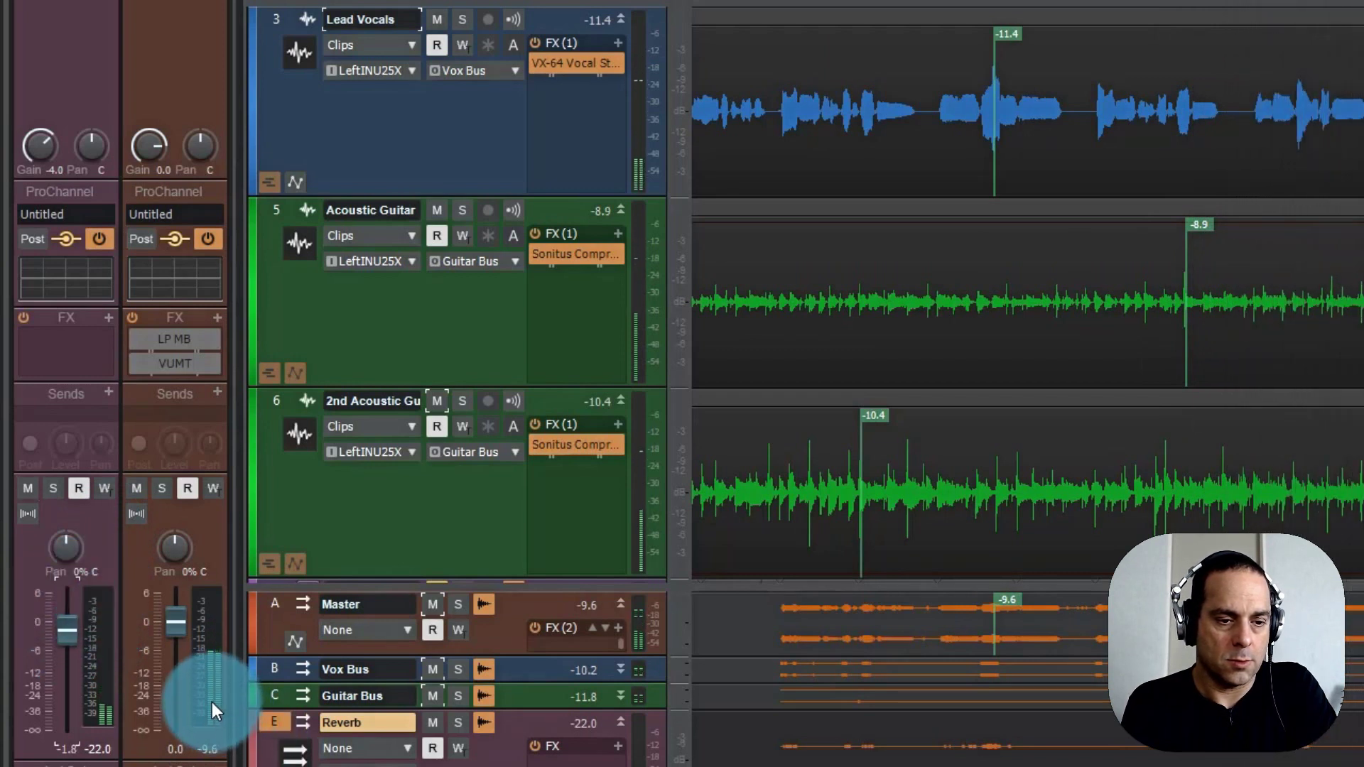
click(104, 699)
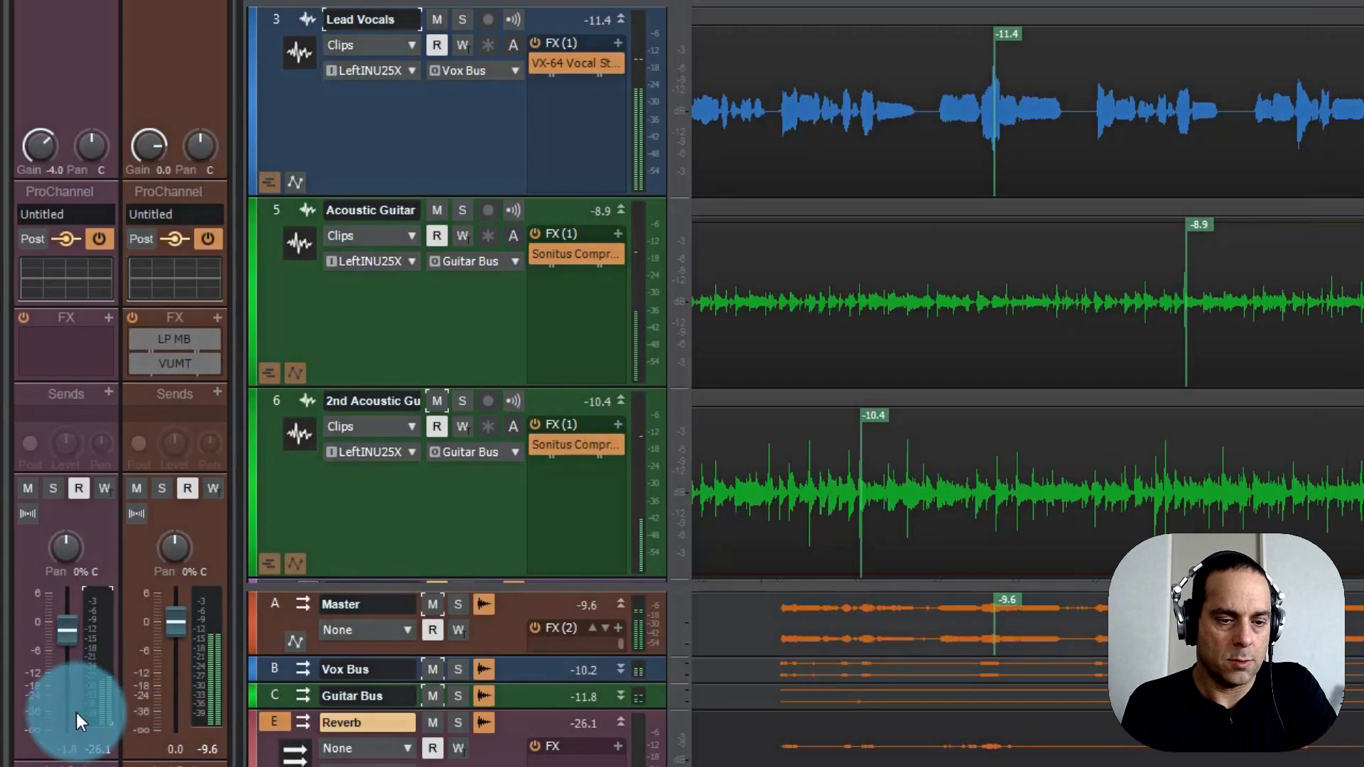
mouse_move(75, 714)
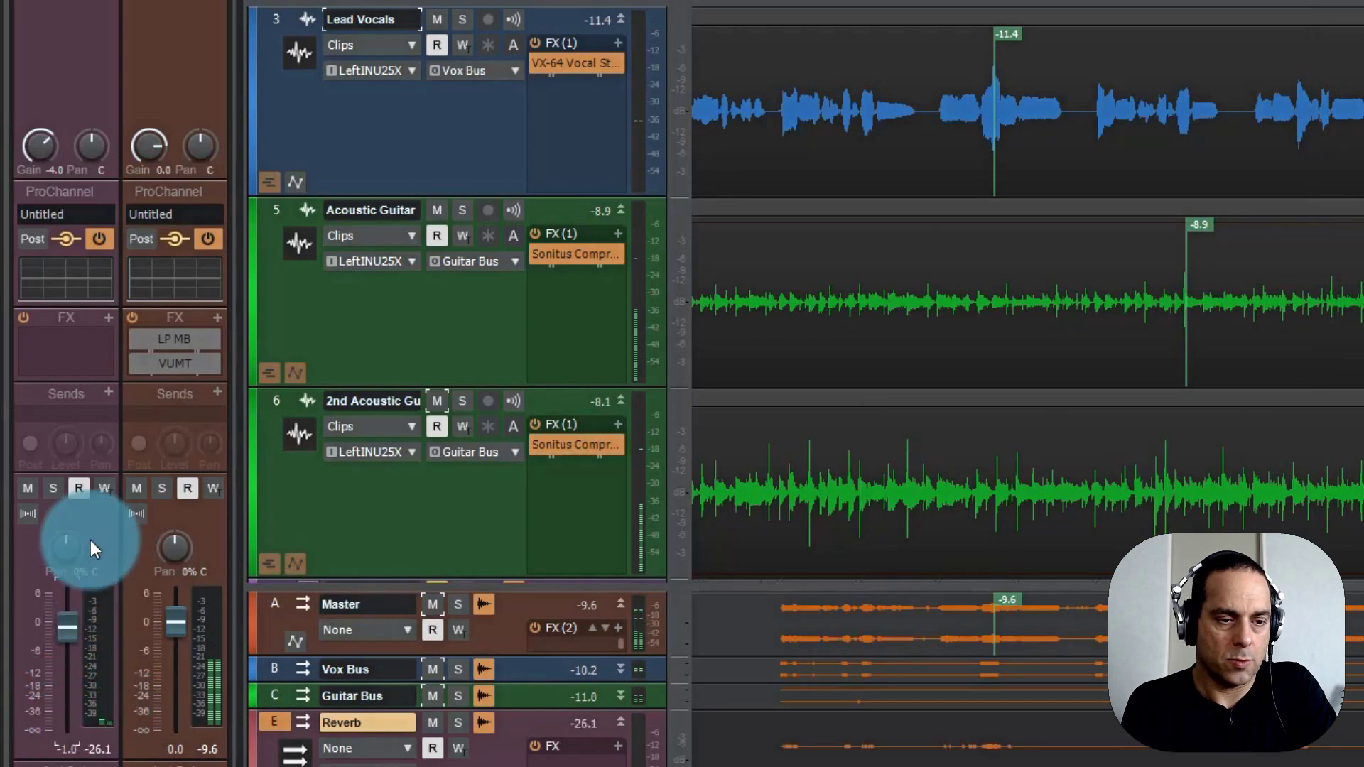
click(25, 488)
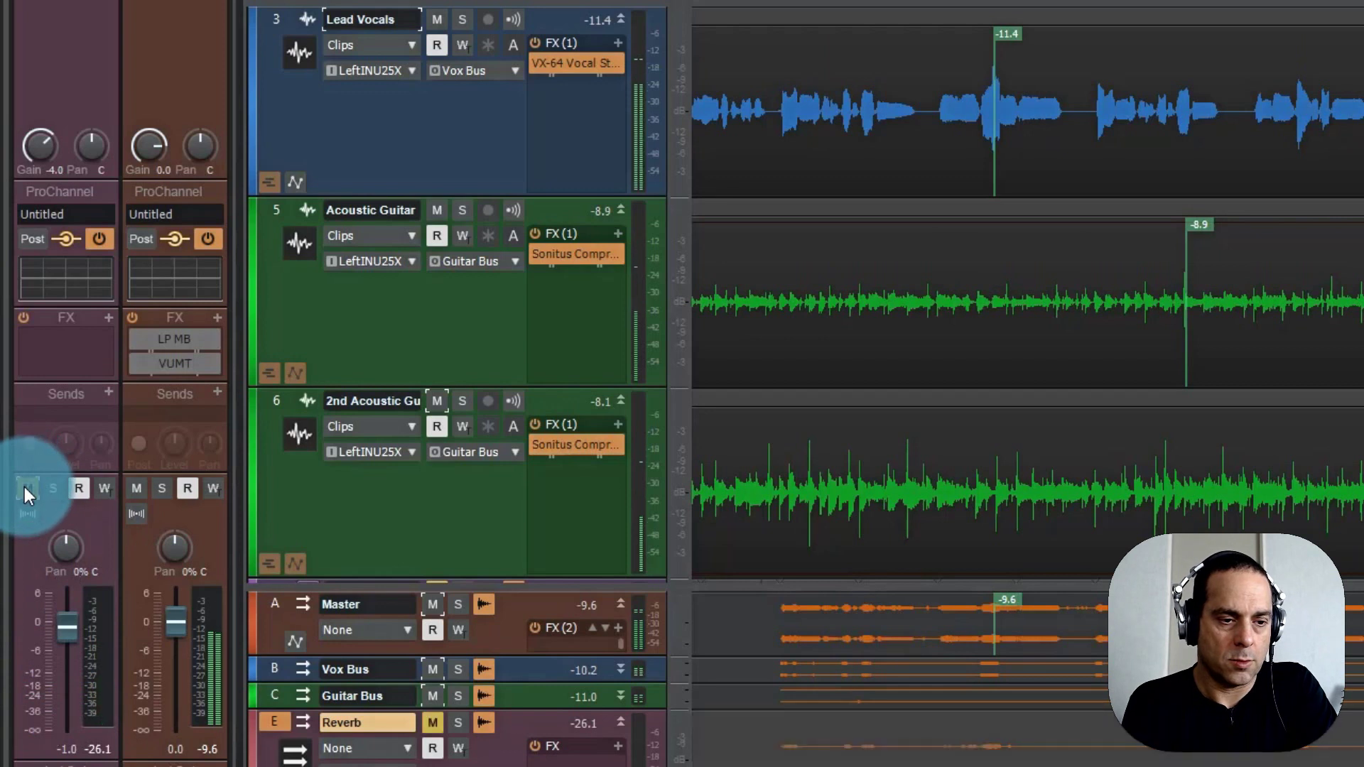
click(24, 488)
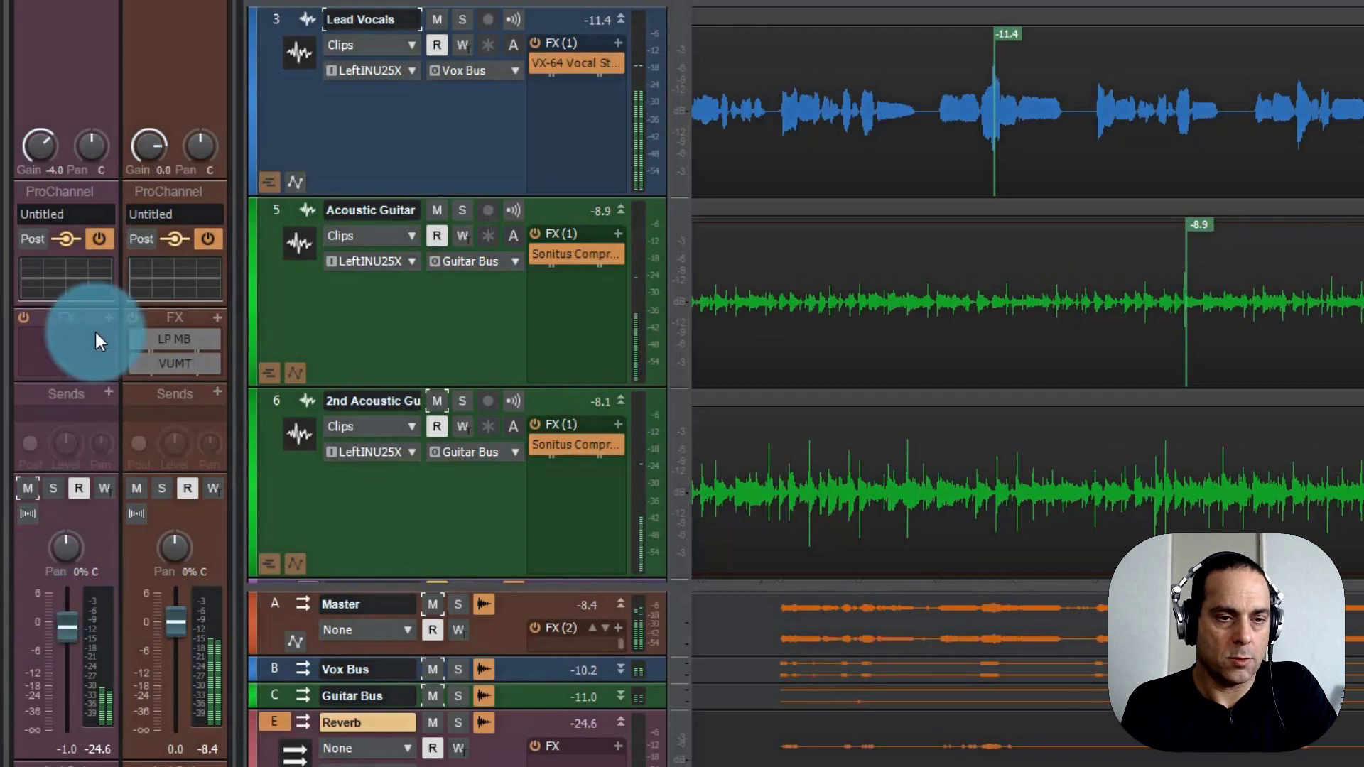
key(r)
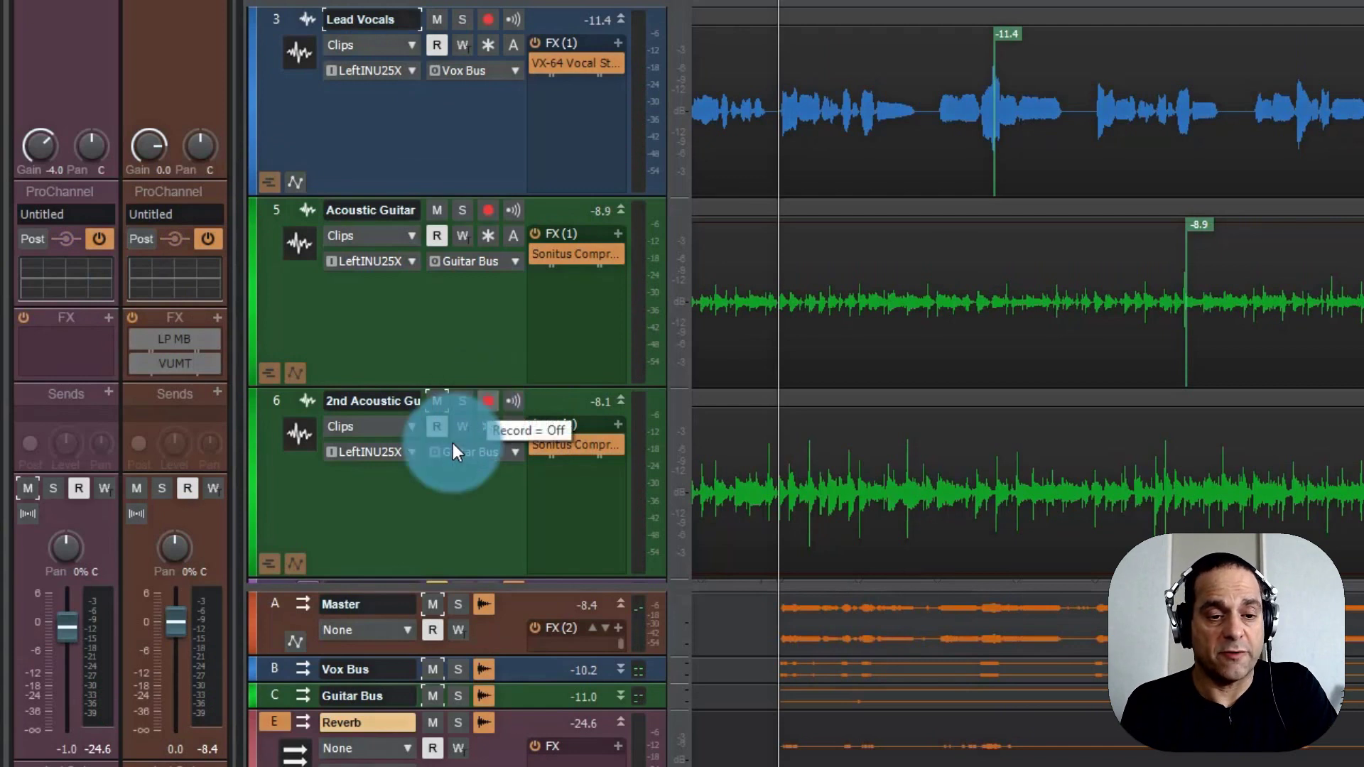
Play the song from the start and compare the quiet opening with the Reverb bus muted and unmuted.
click(440, 484)
click(419, 753)
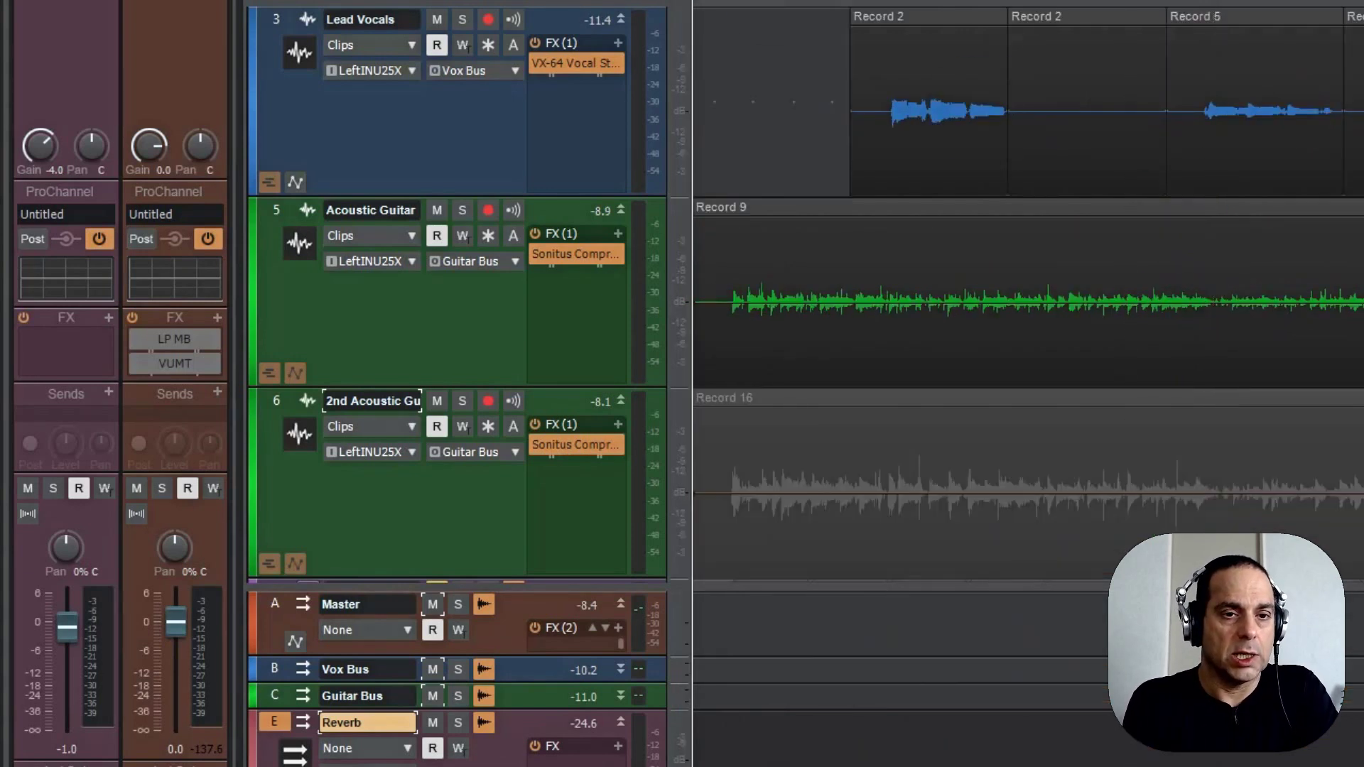
click(483, 170)
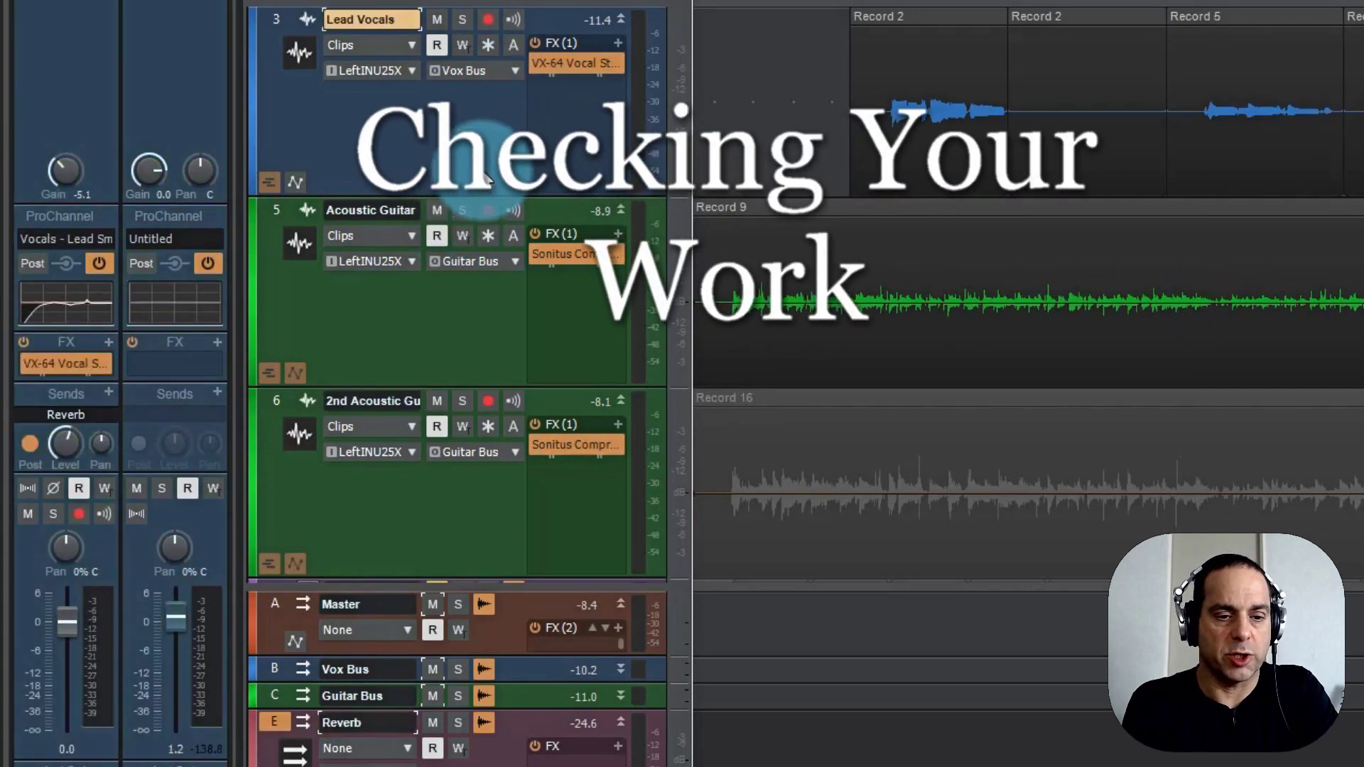
key(space)
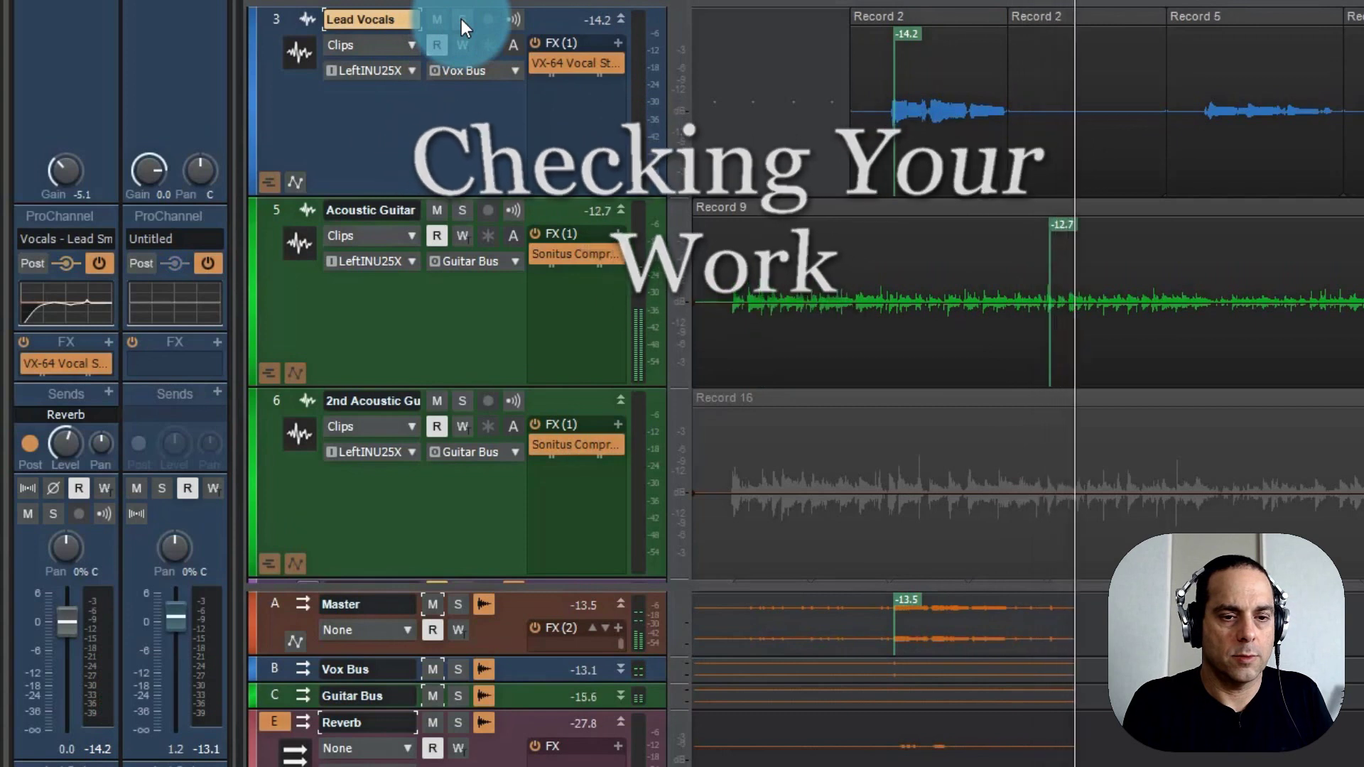
click(433, 723)
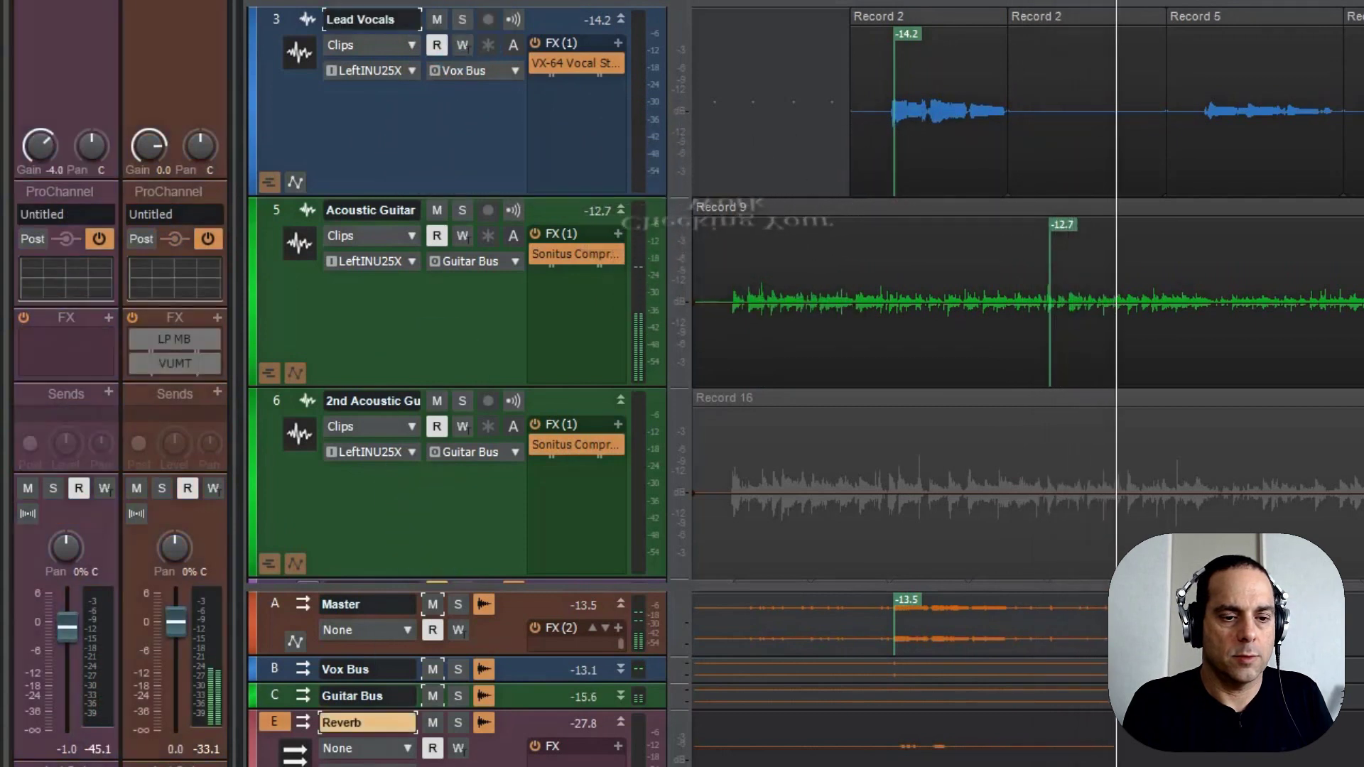
click(431, 722)
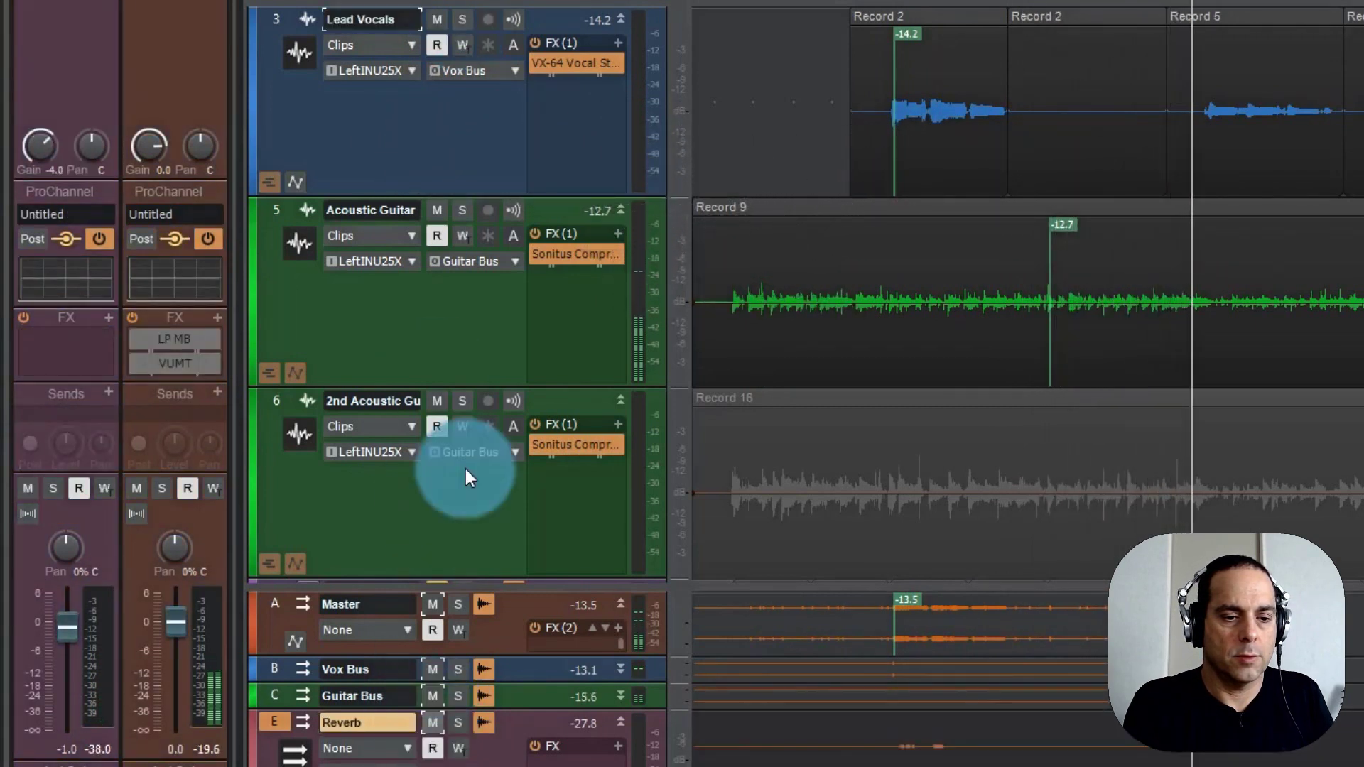
Solo the Lead Vocals track, compare it with the Reverb bus muted and unmuted, and clear the solo.
click(463, 19)
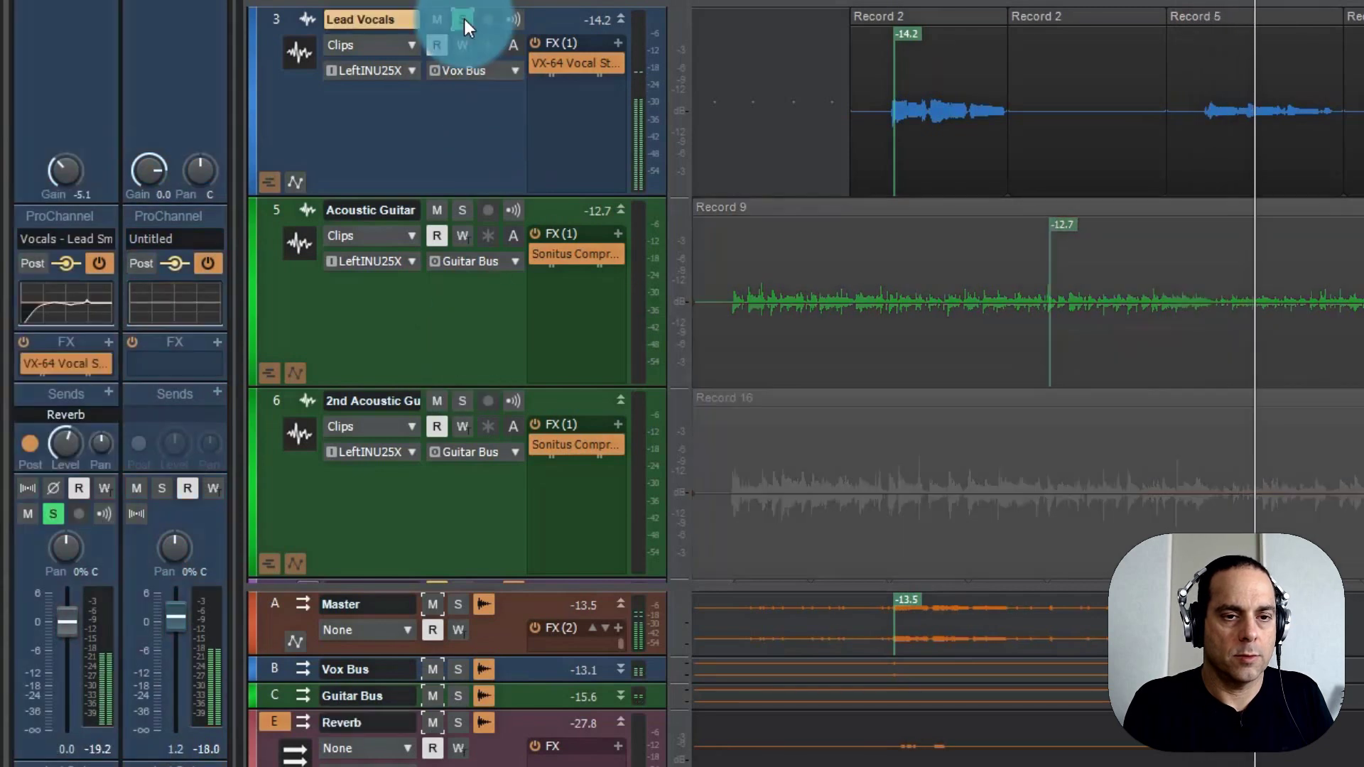
click(431, 722)
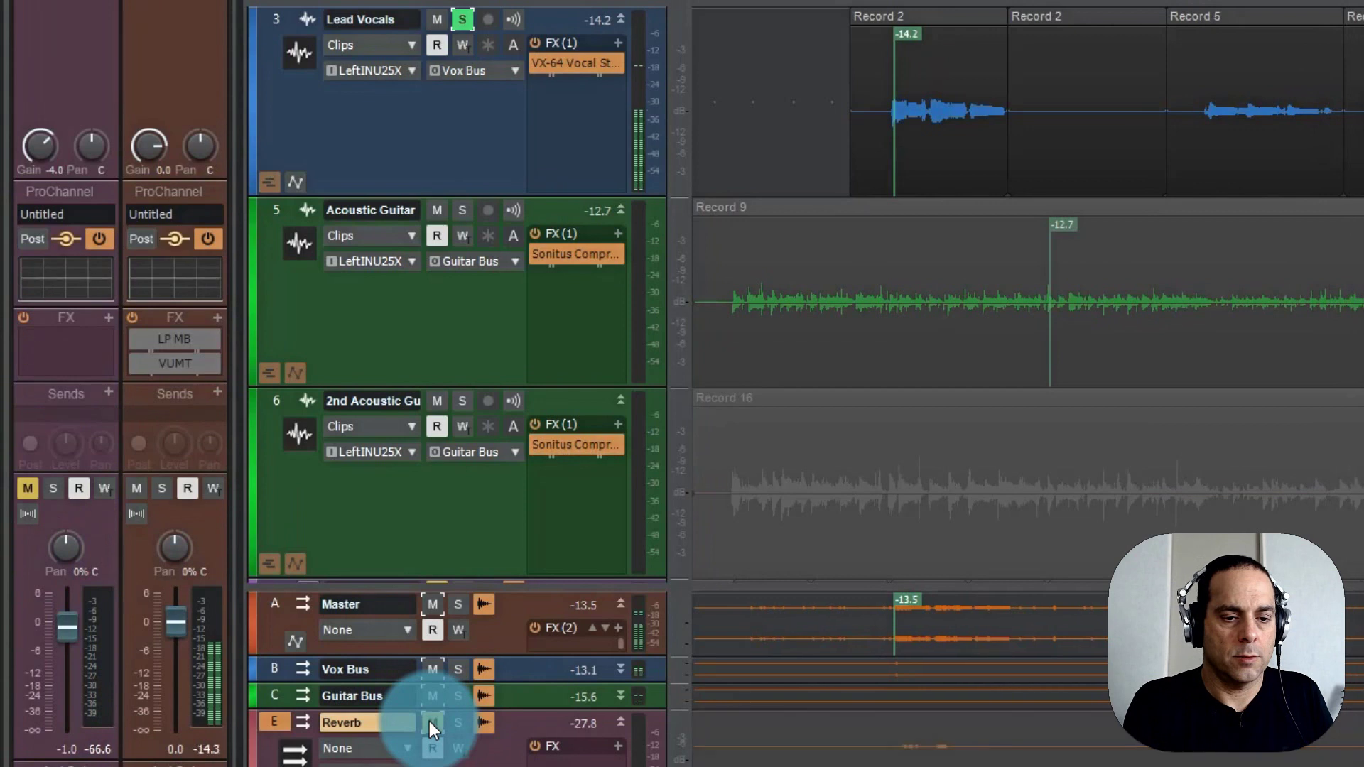
click(429, 722)
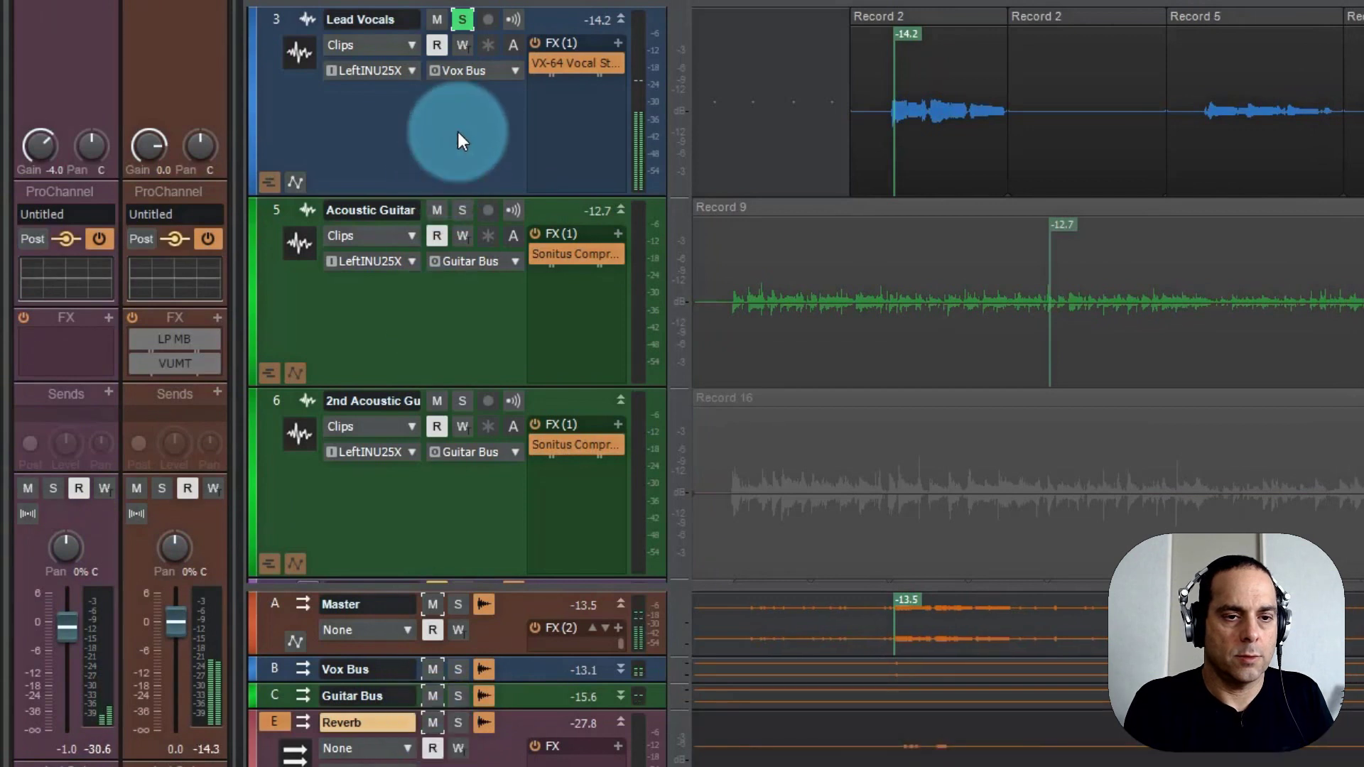
click(461, 18)
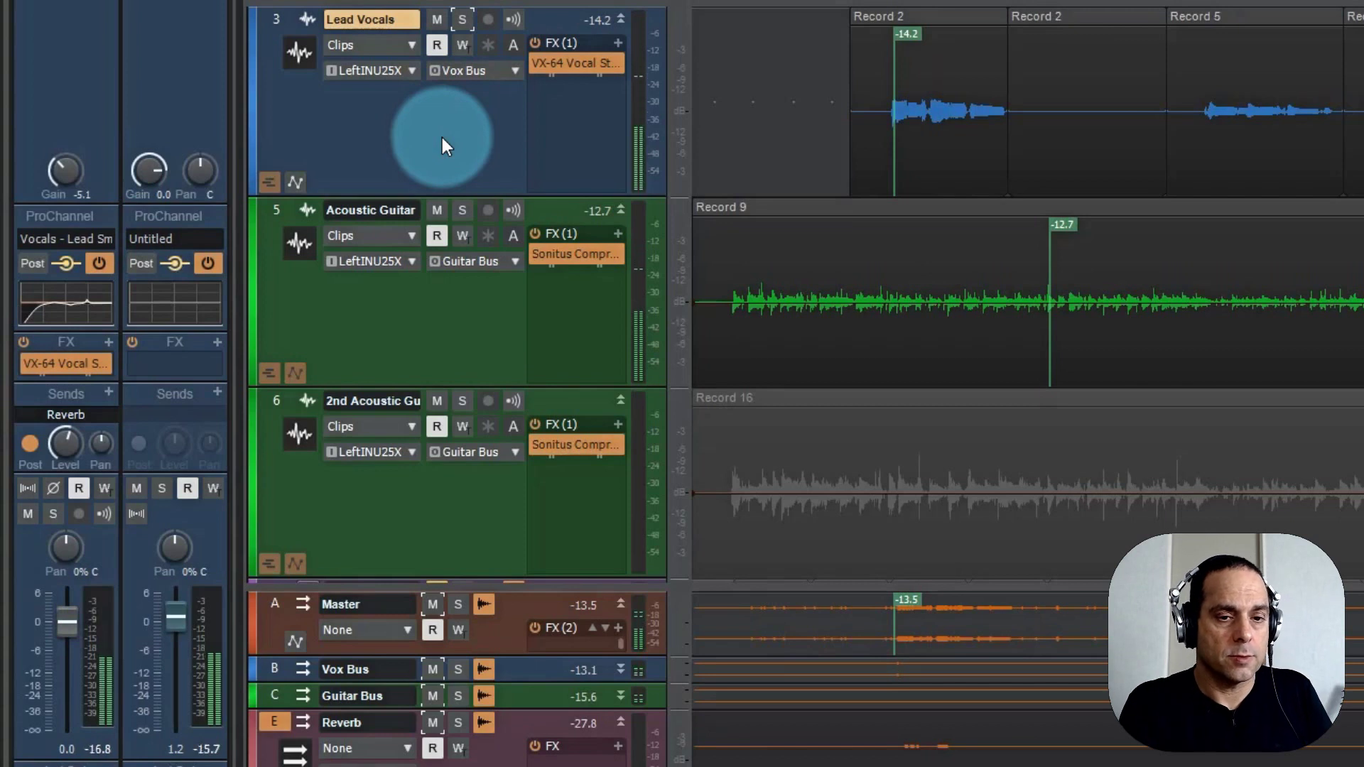
Toggle the Reverb bus mute twice while the full mix plays to compare it with and without reverb.
click(430, 723)
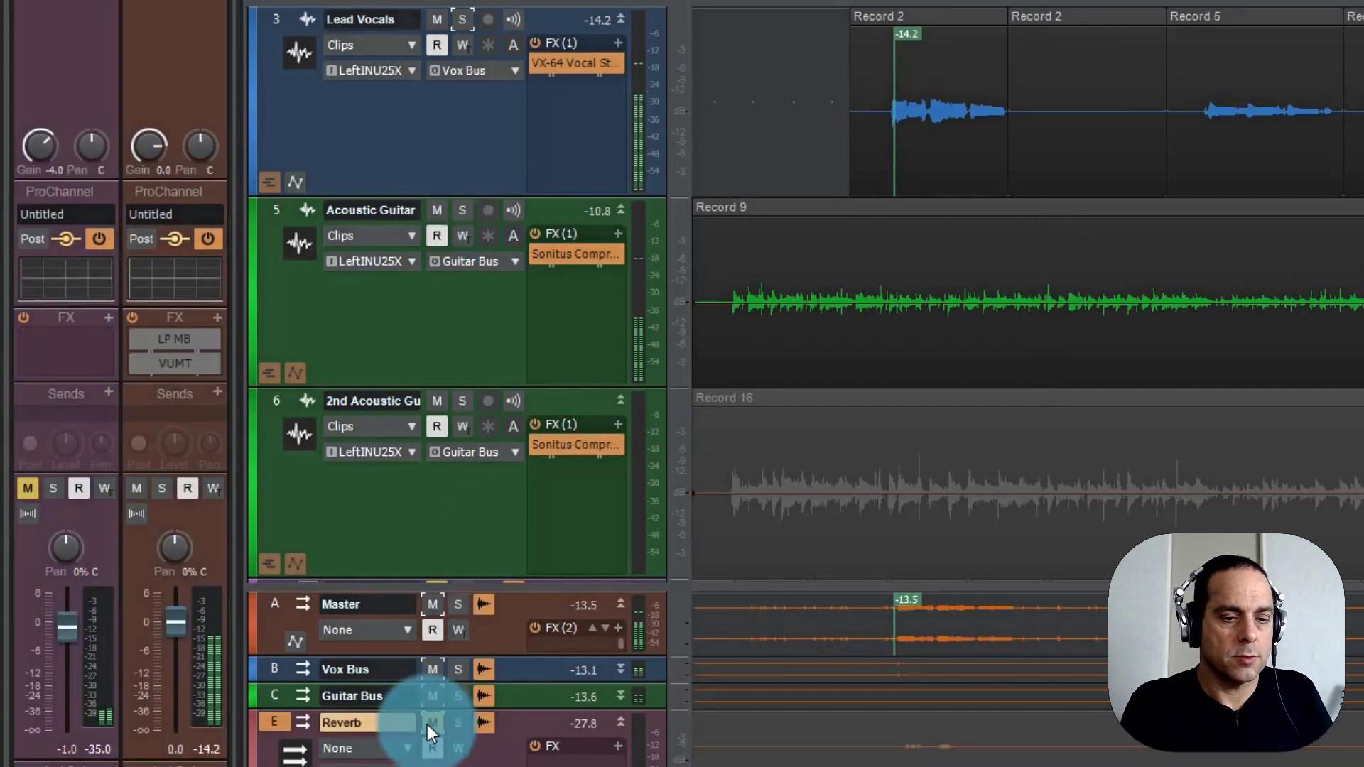
click(430, 723)
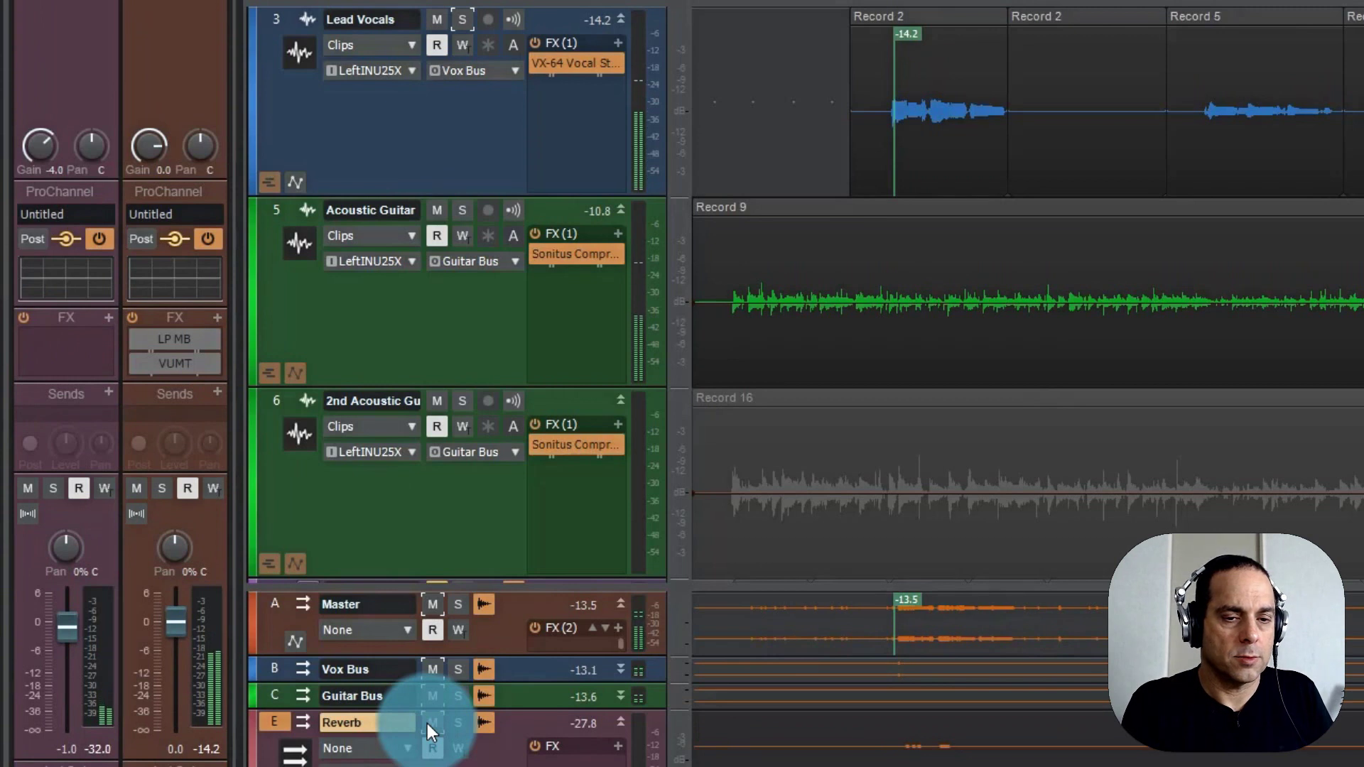
click(430, 723)
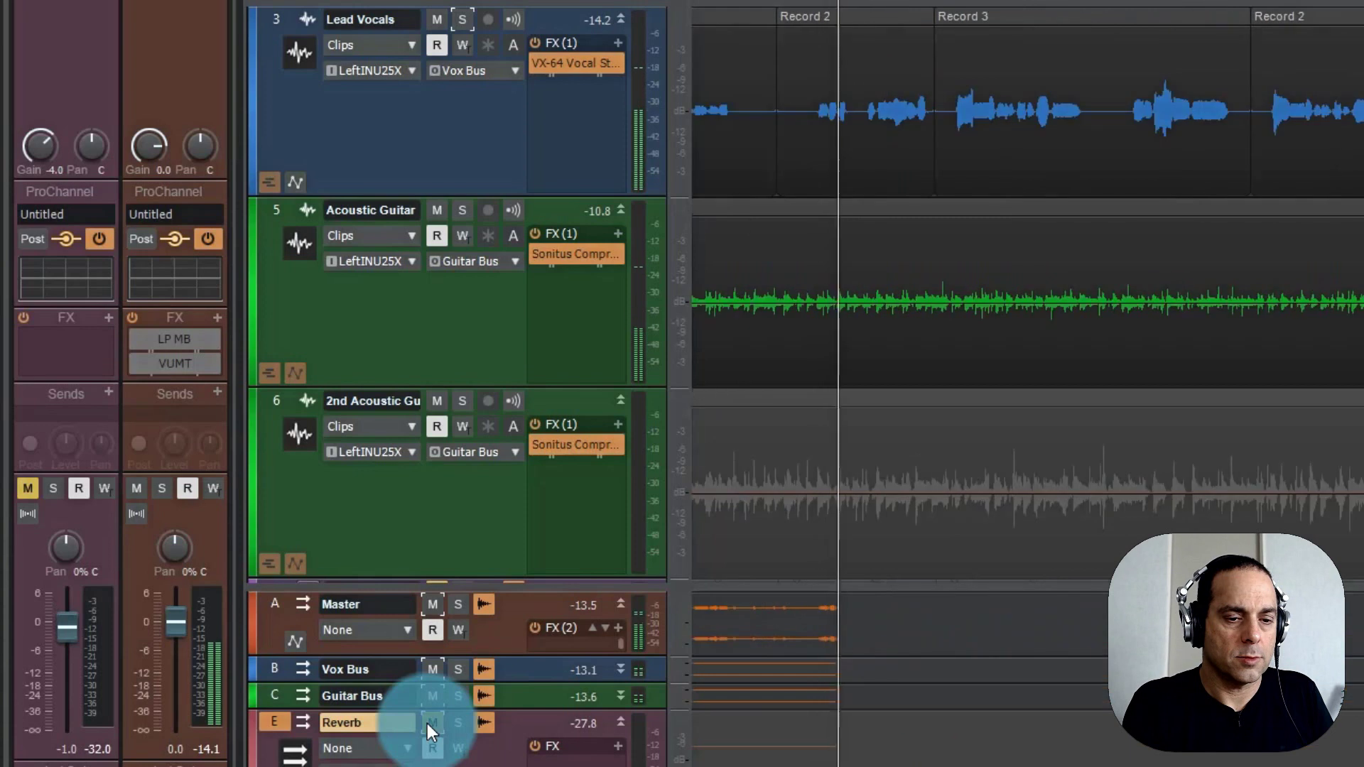
click(428, 723)
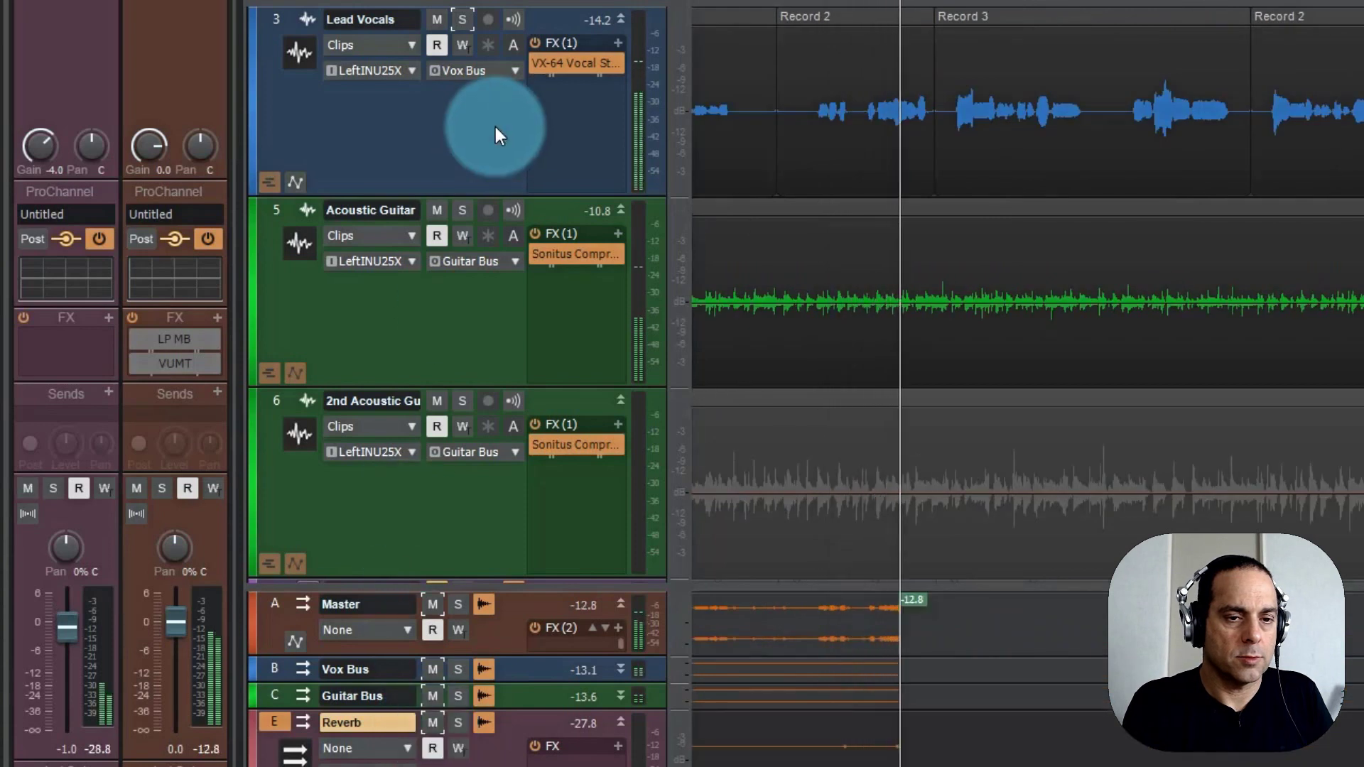
Toggle the Lead Vocals solo, compare the soloed vocal with the Reverb bus muted and unmuted, and return to the full mix.
click(461, 17)
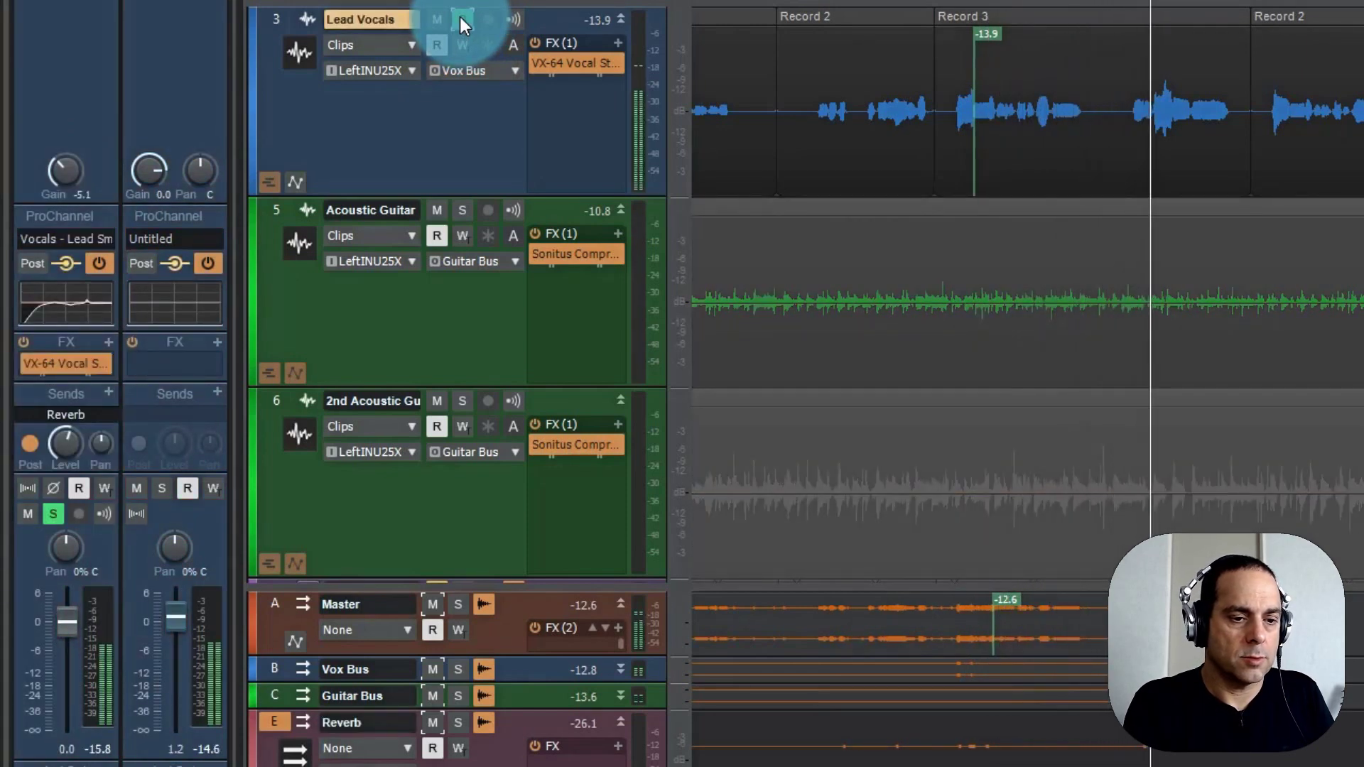
click(461, 18)
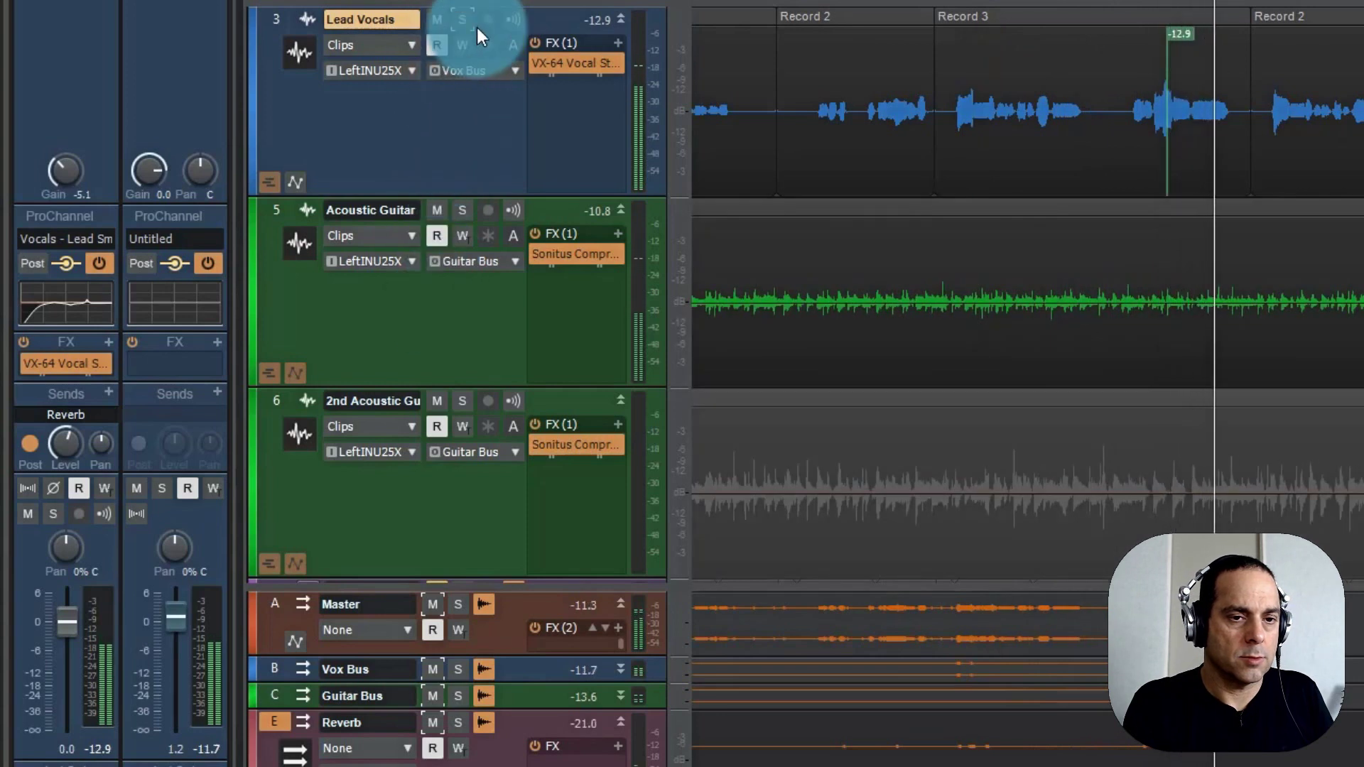
click(462, 19)
click(432, 721)
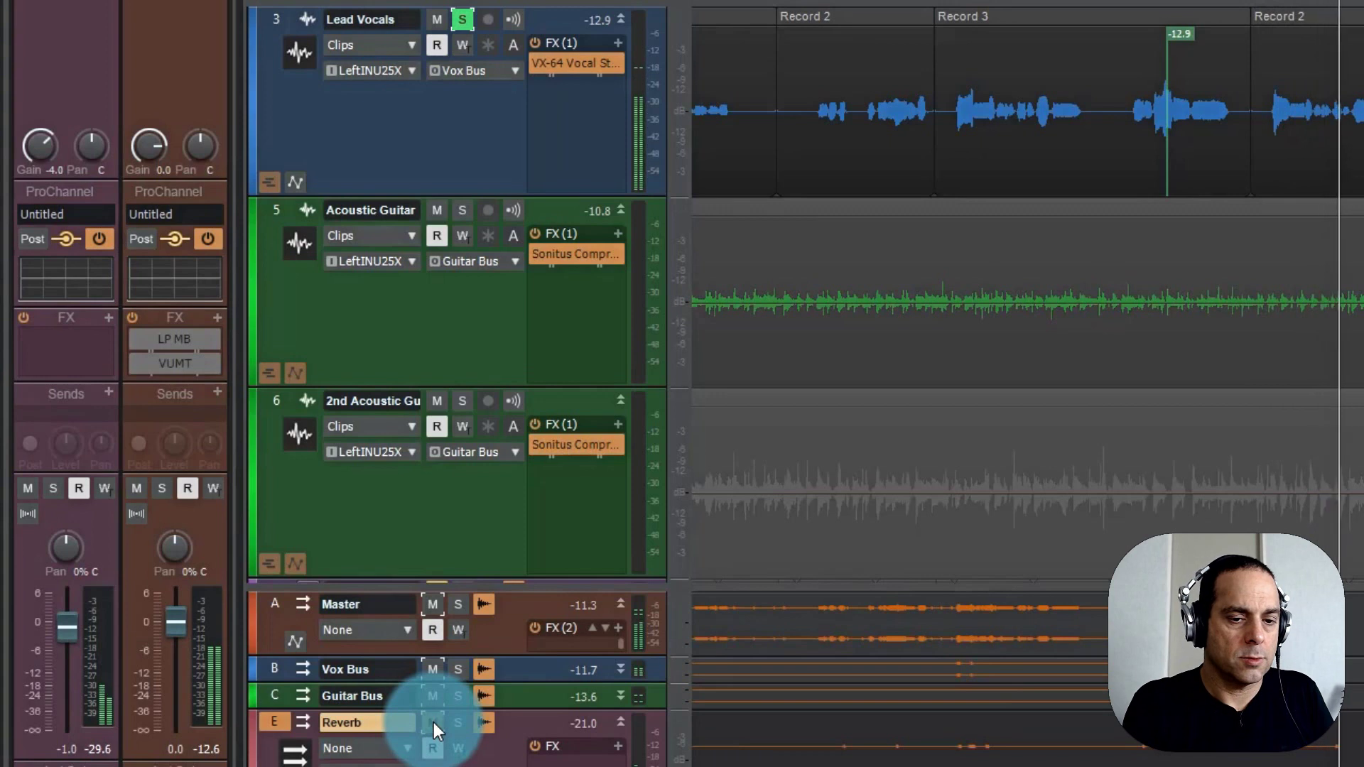
click(434, 722)
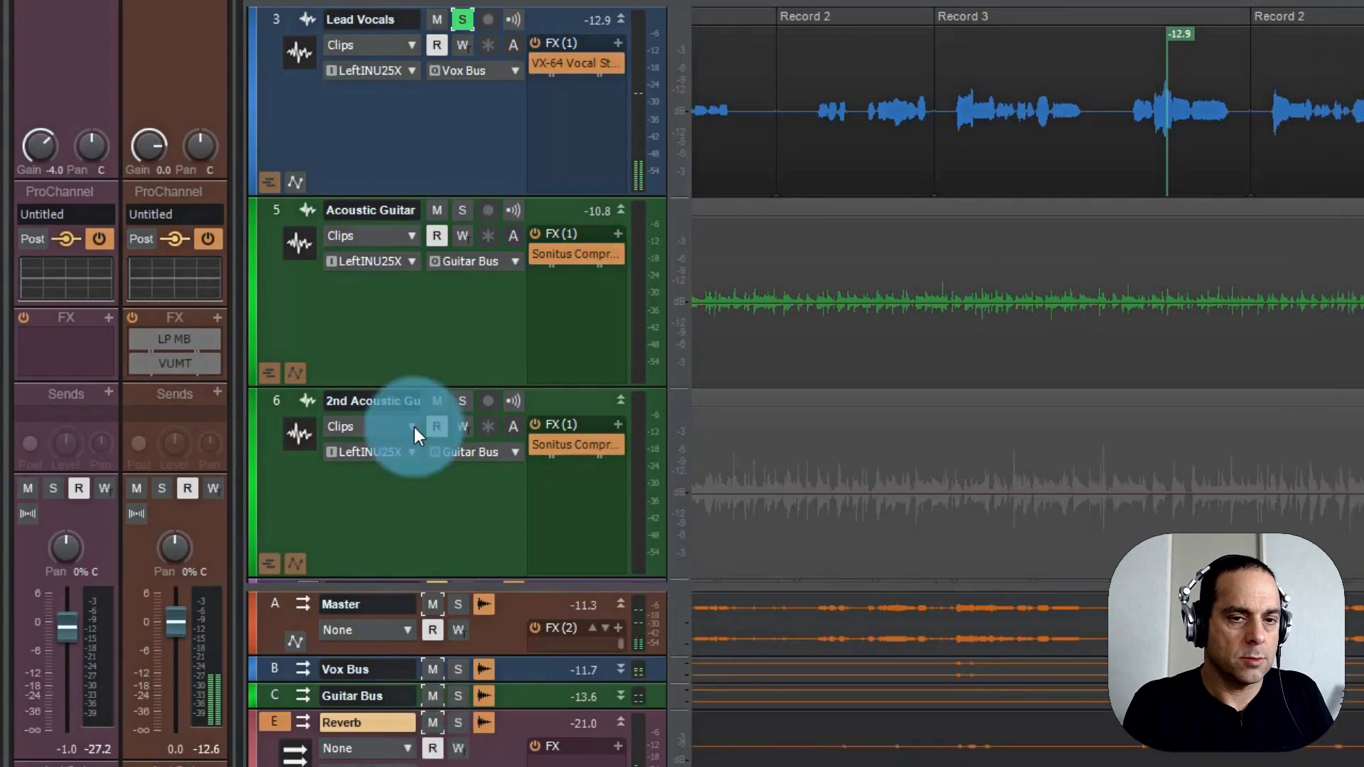
click(458, 19)
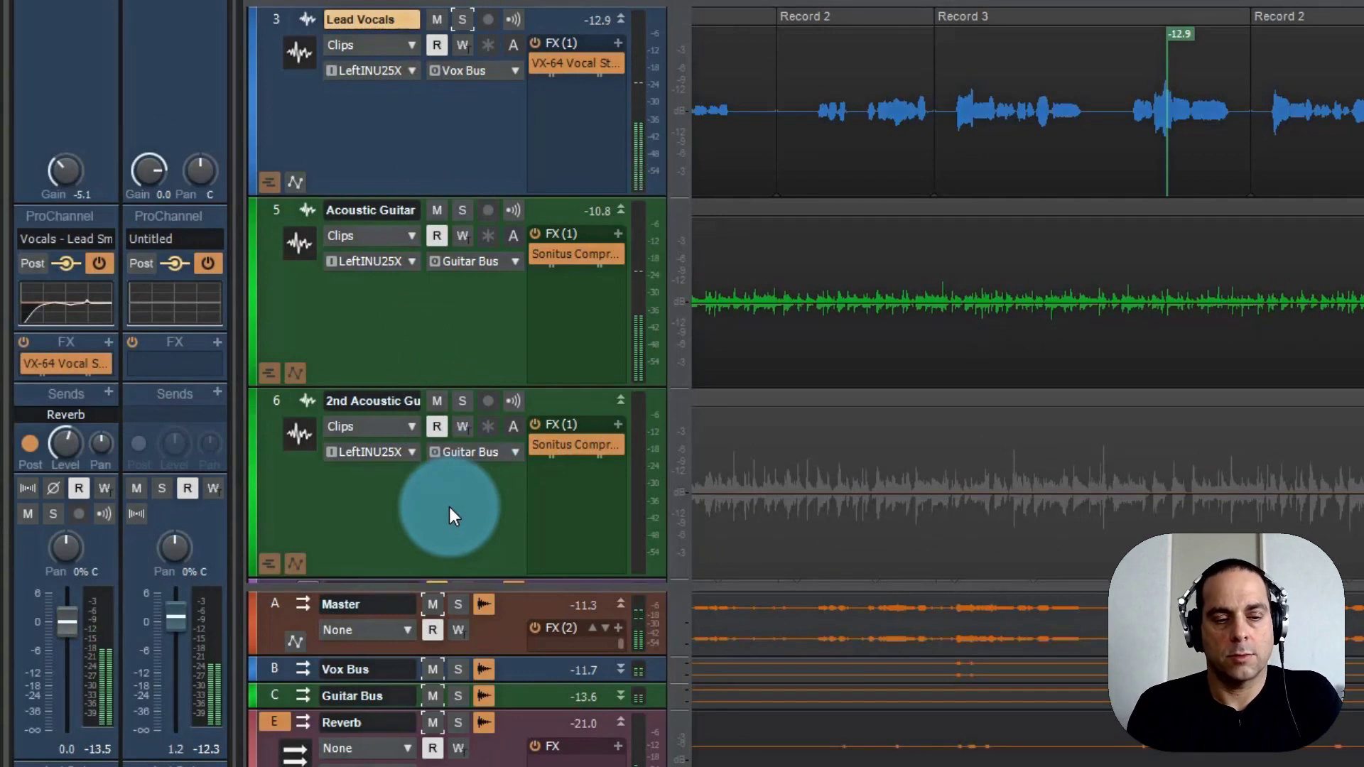
Compare the louder section with the Reverb bus muted and unmuted, trying its fader at -0.6 dB before restoring -1.0 dB.
click(472, 758)
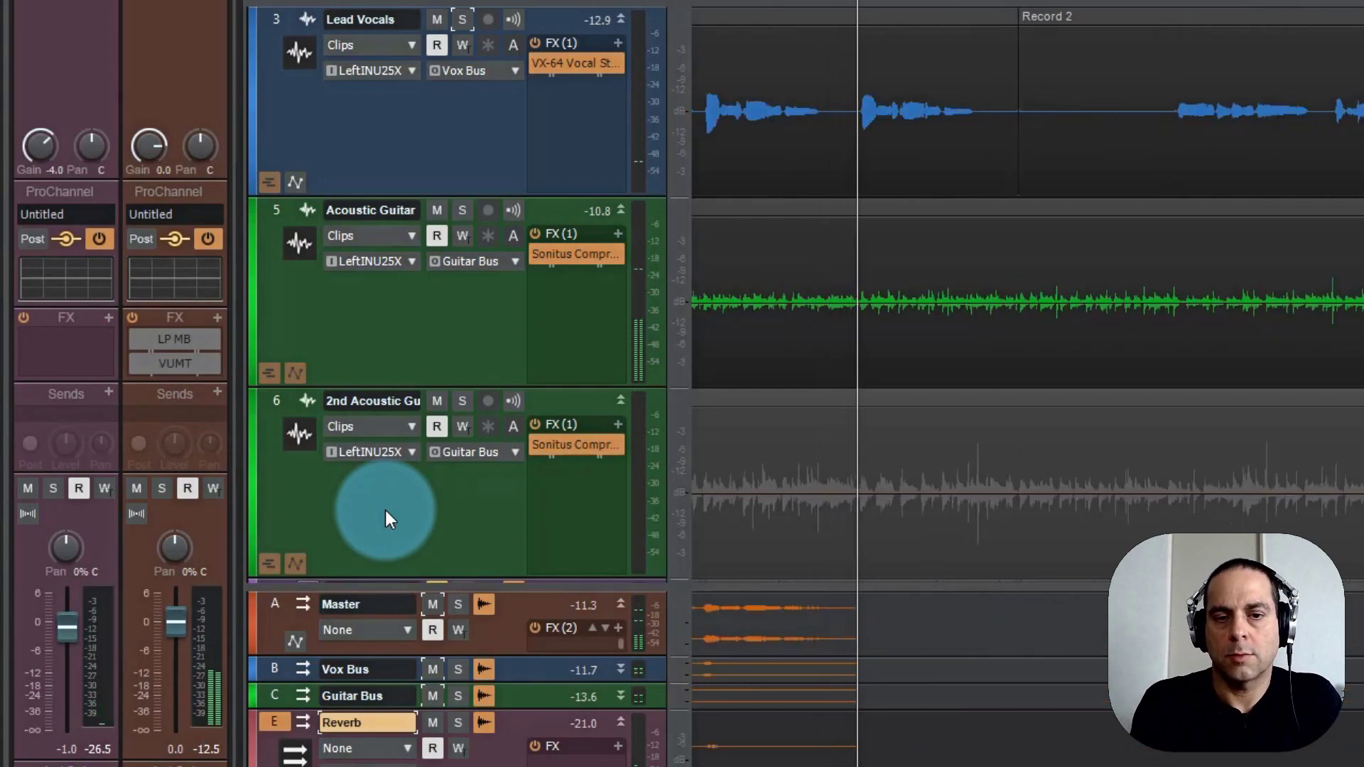
click(1096, 268)
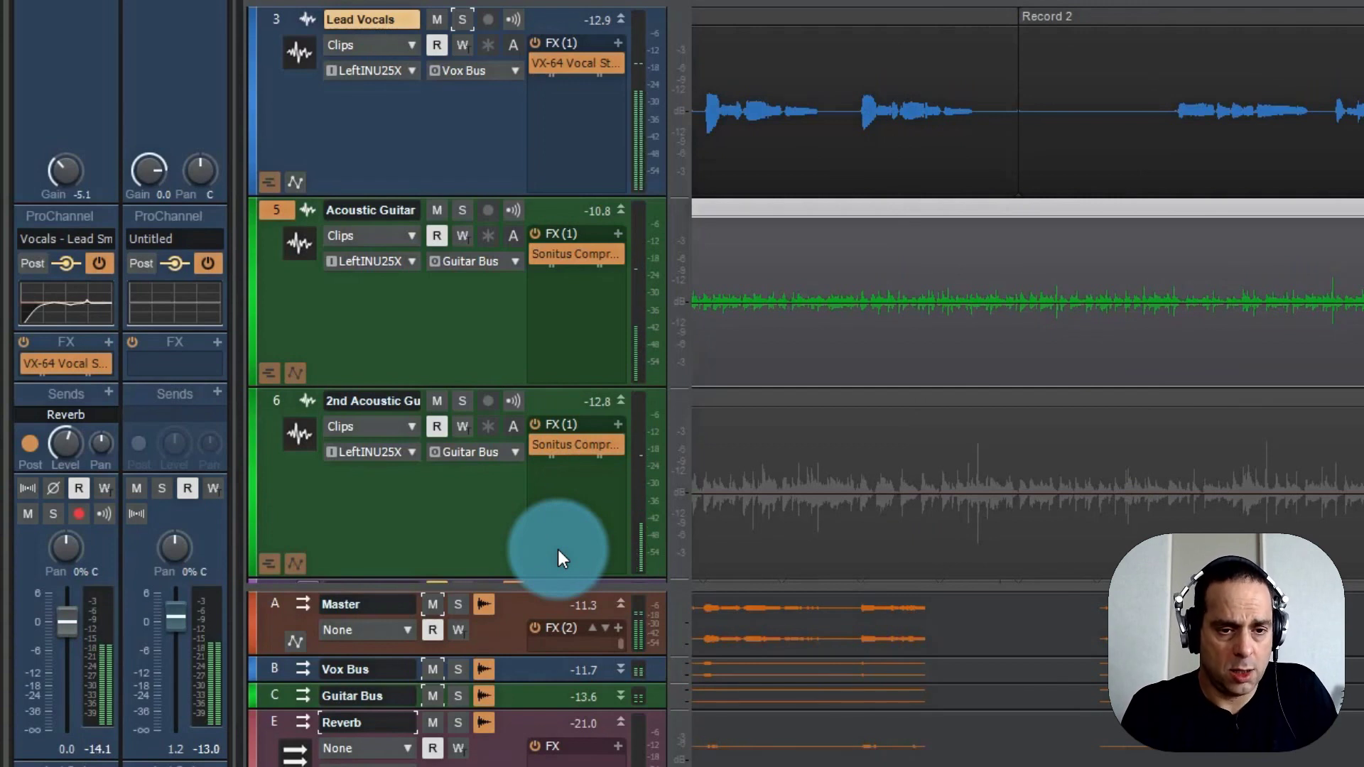
click(432, 722)
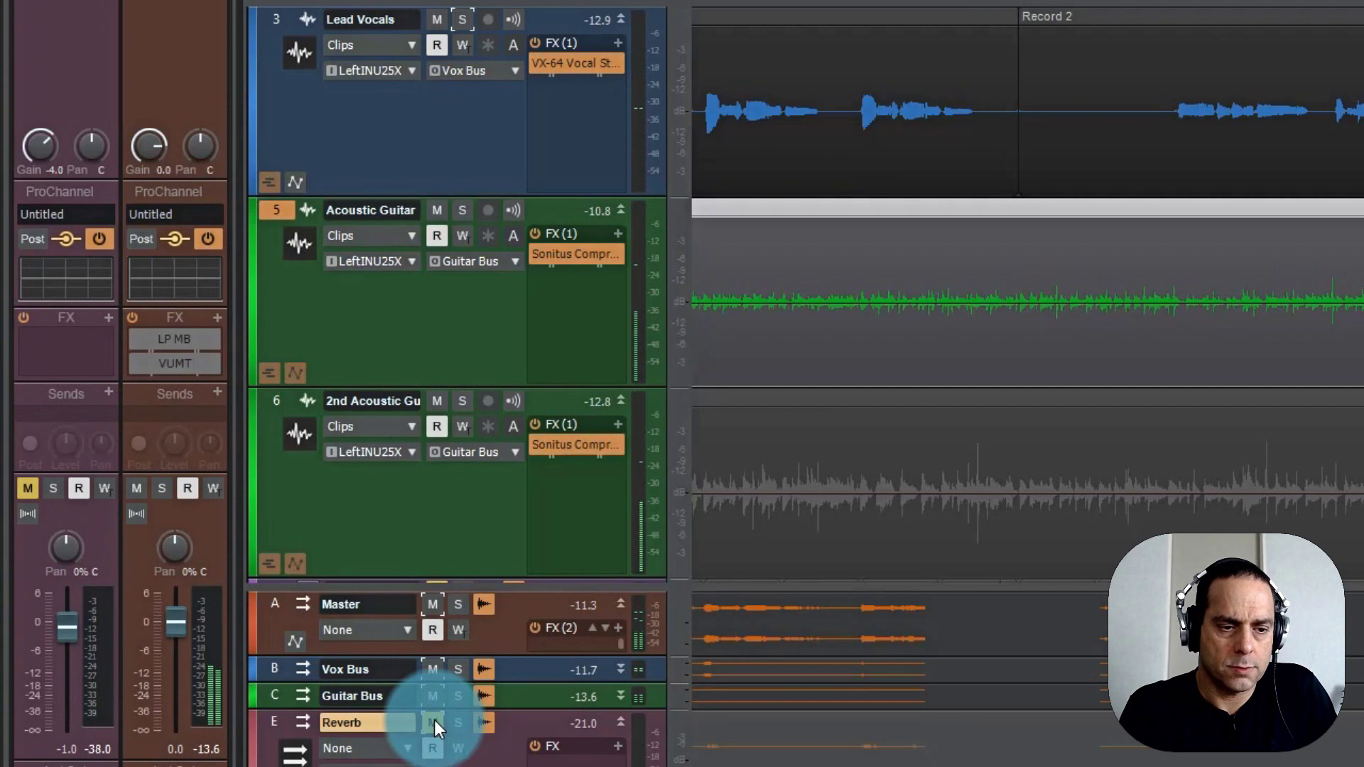
click(433, 719)
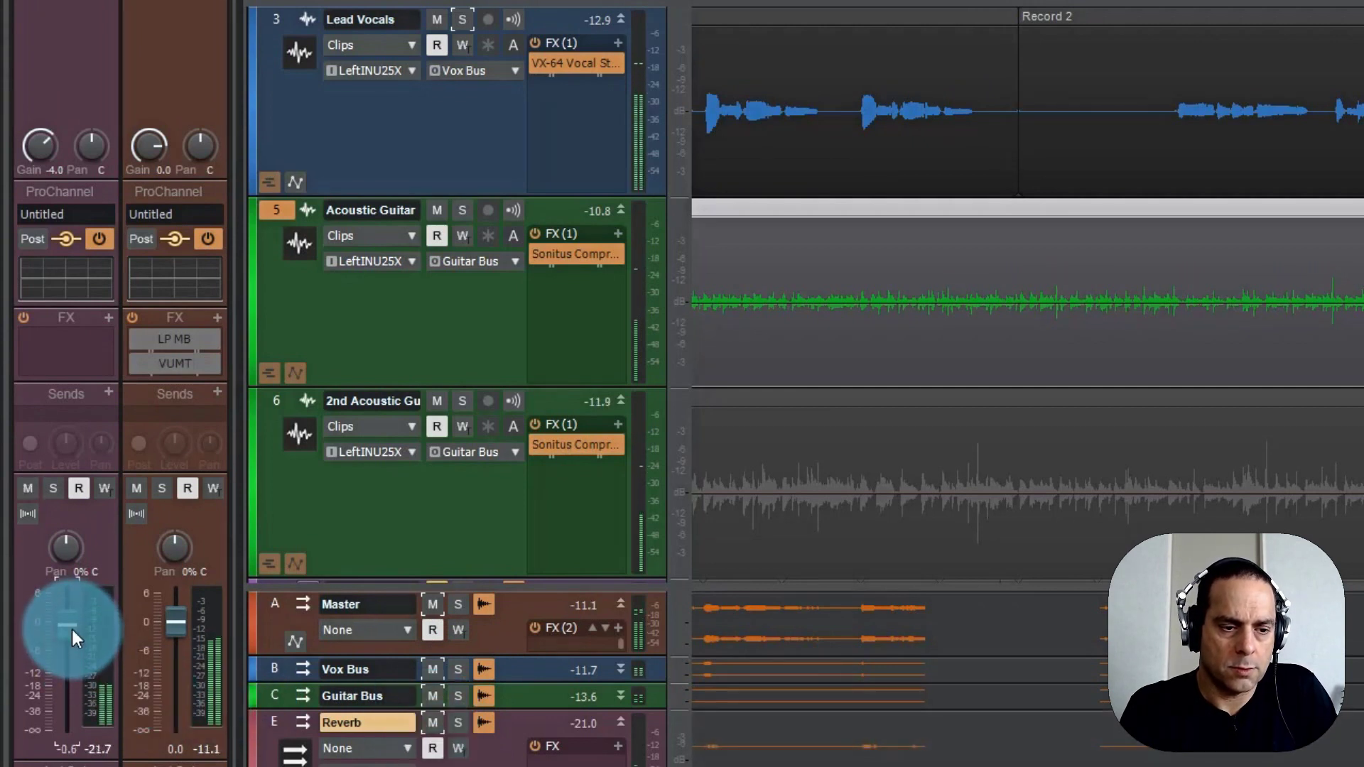
drag(67, 629, 126, 624)
click(643, 765)
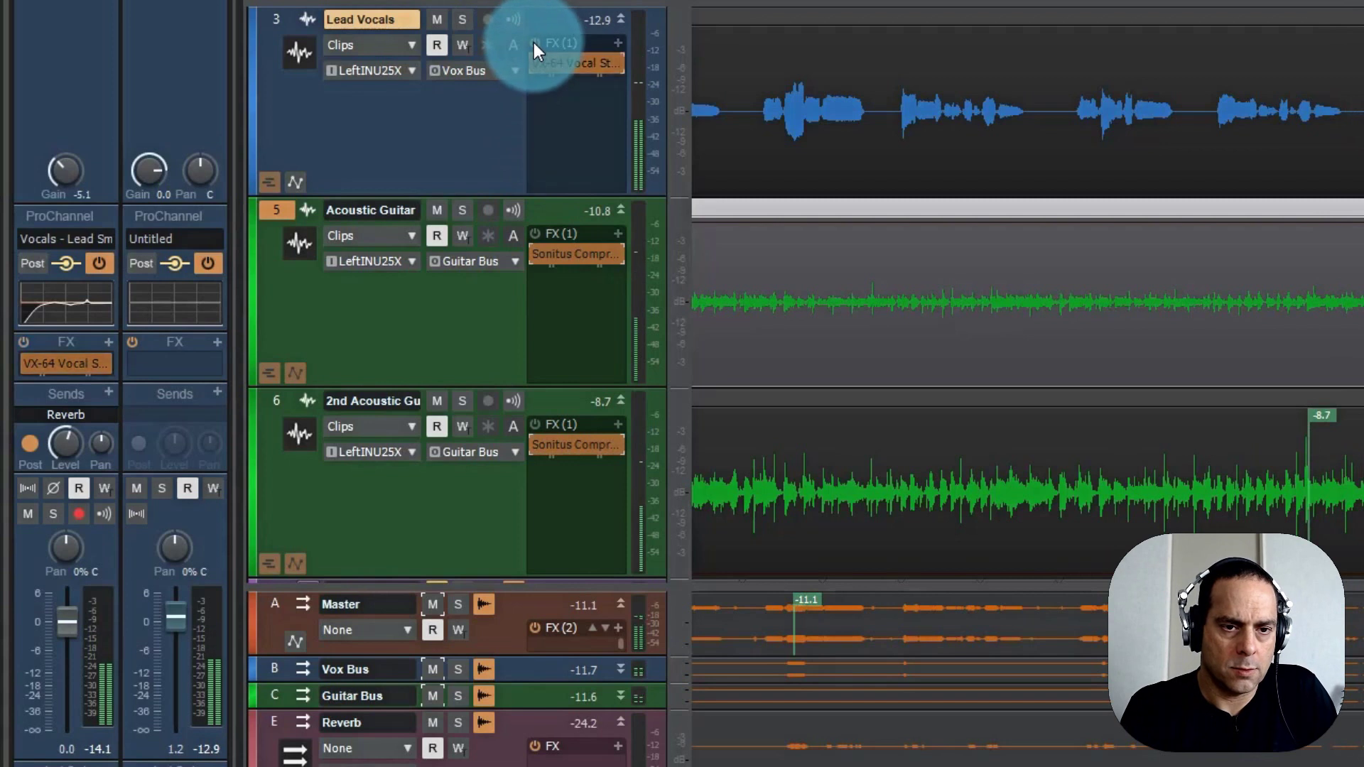
Compare the mix with the Reverb bus muted and unmuted while track effects are bypassed, and re-enable the Lead Vocals and 2nd Acoustic Guitar effects.
click(428, 718)
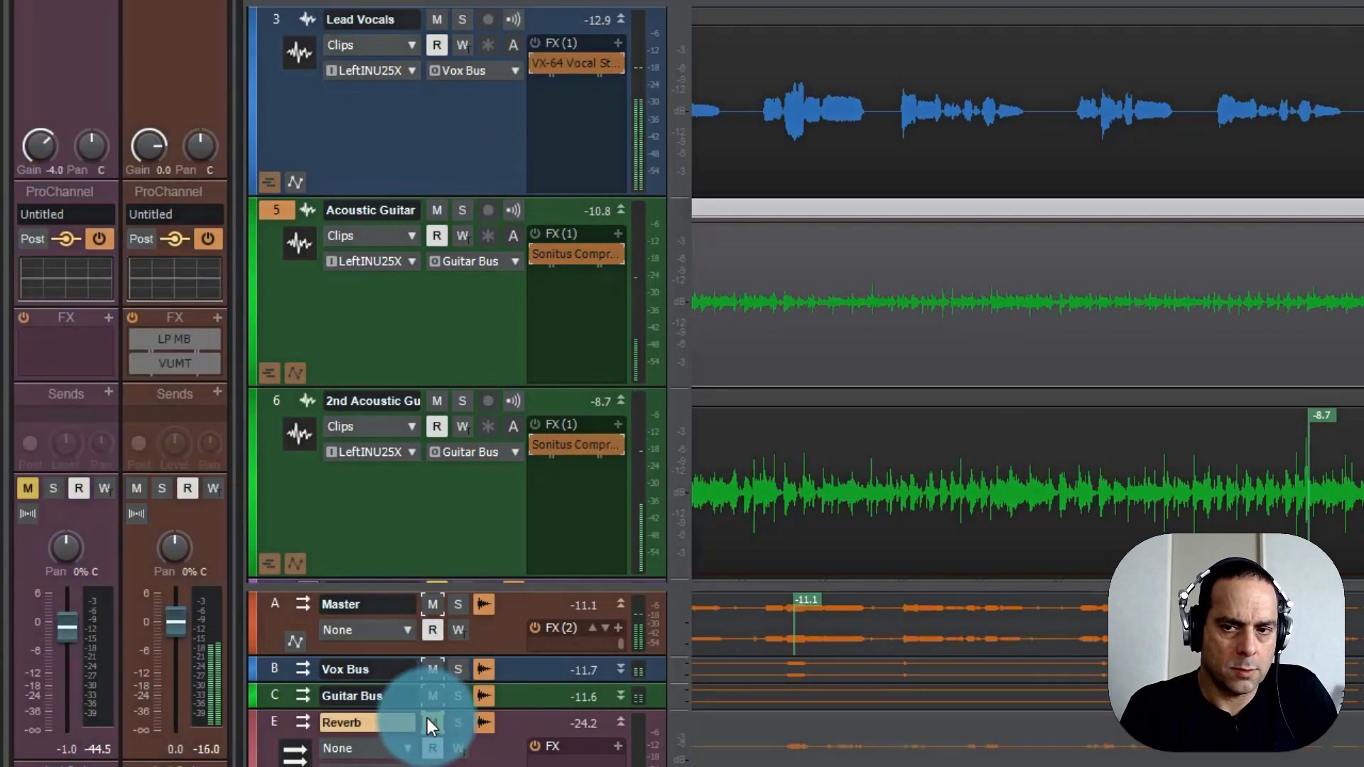
click(427, 718)
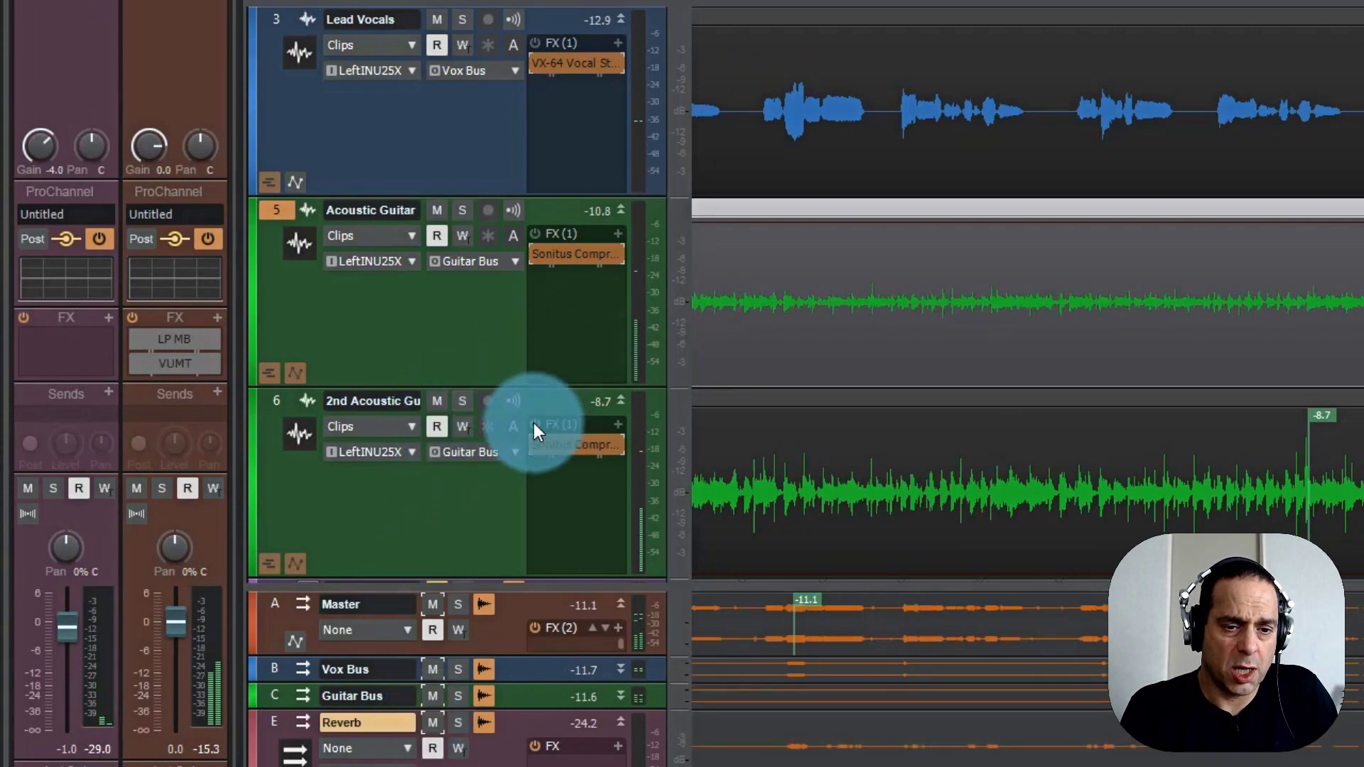
click(517, 122)
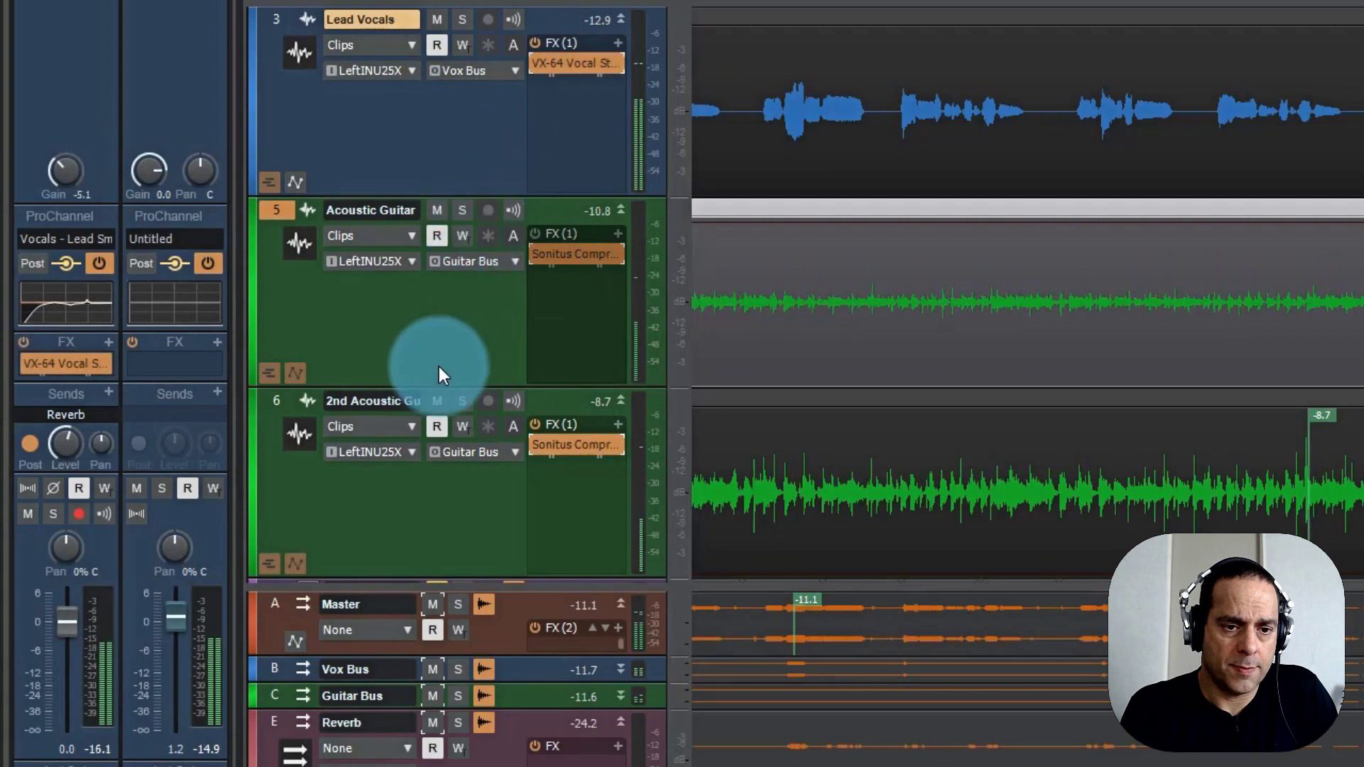
Open the QuadCurve Equalizer on the Reverb bus and switch it on.
click(412, 763)
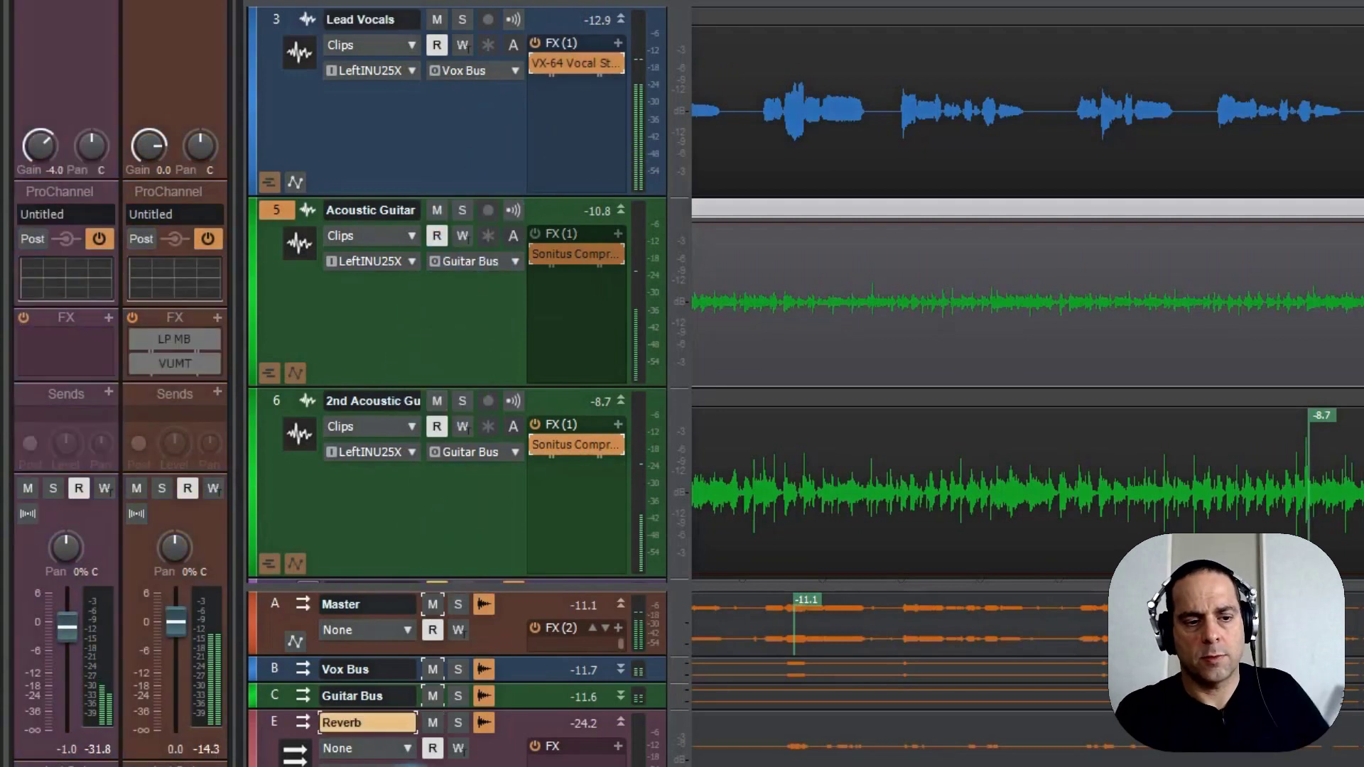
scroll(412, 710, down, 3)
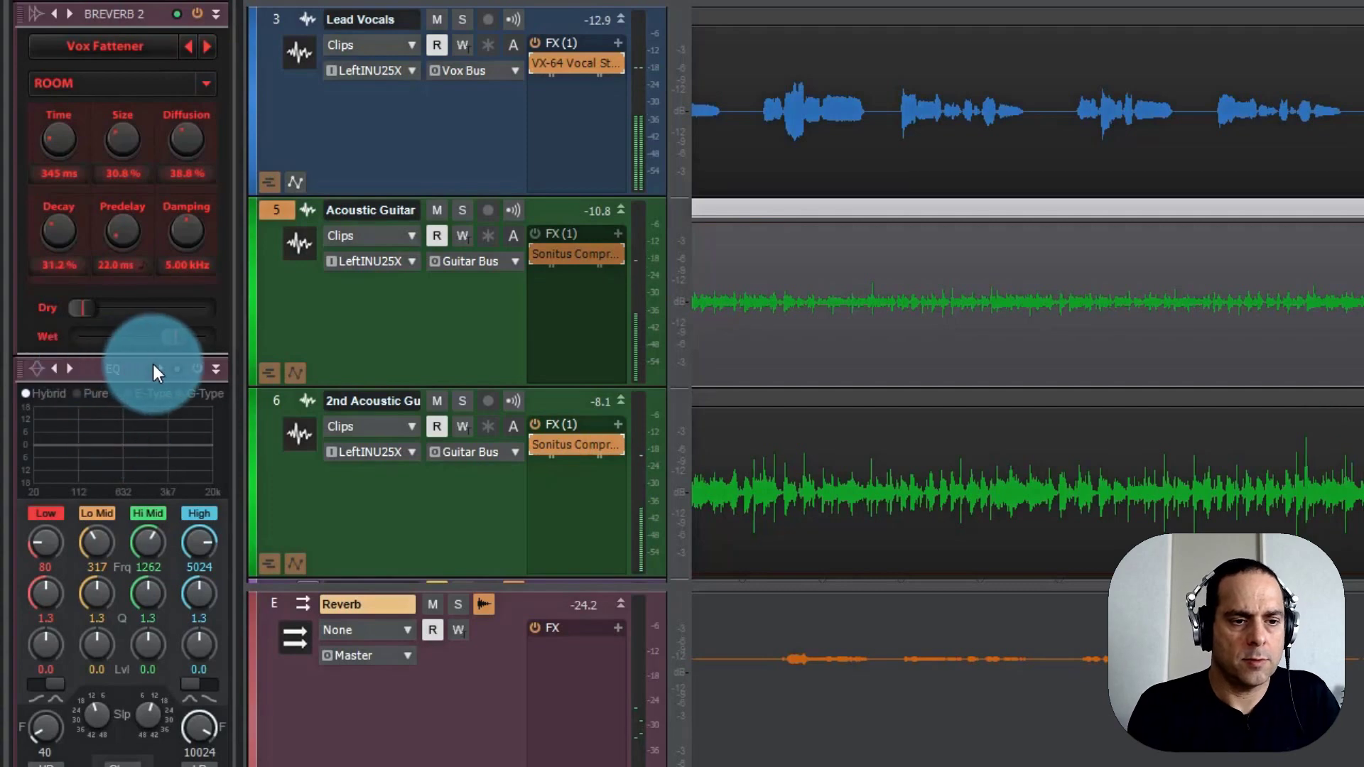
click(152, 363)
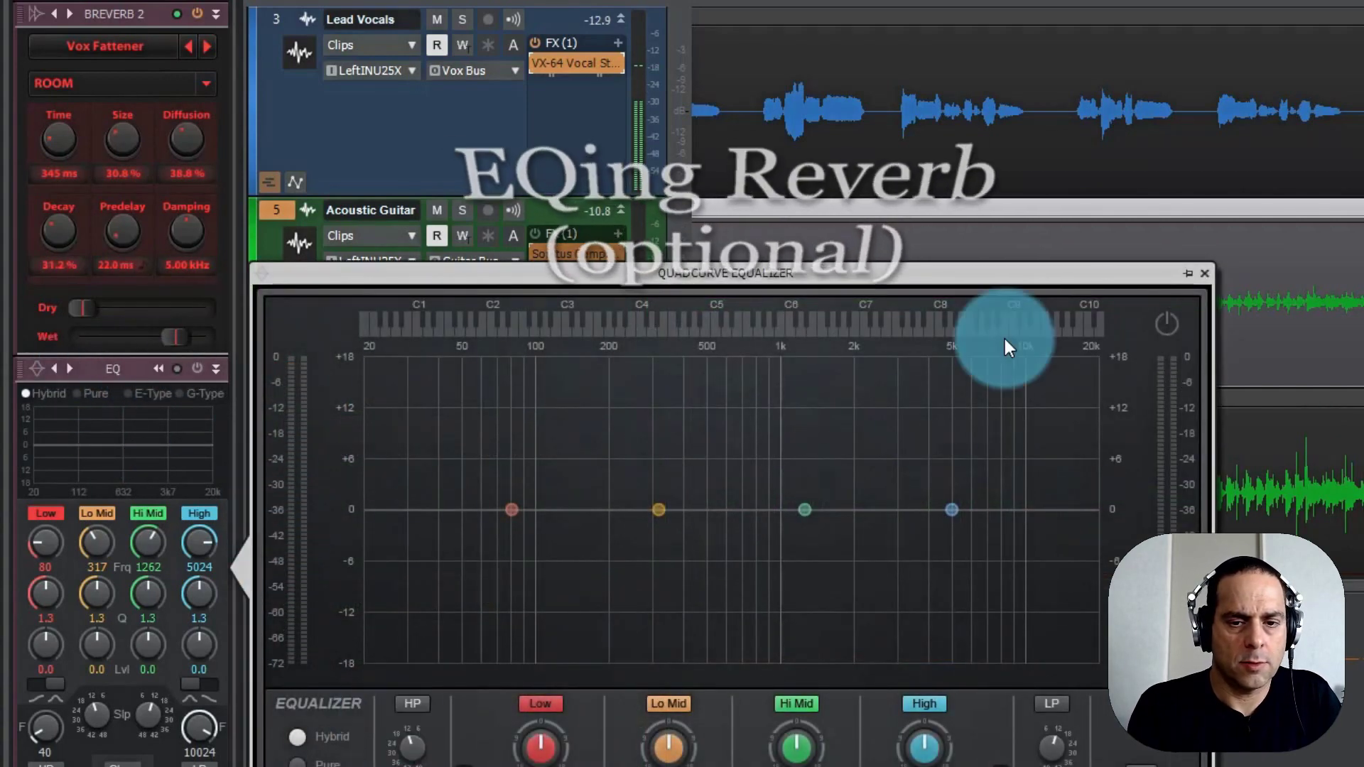
click(1166, 320)
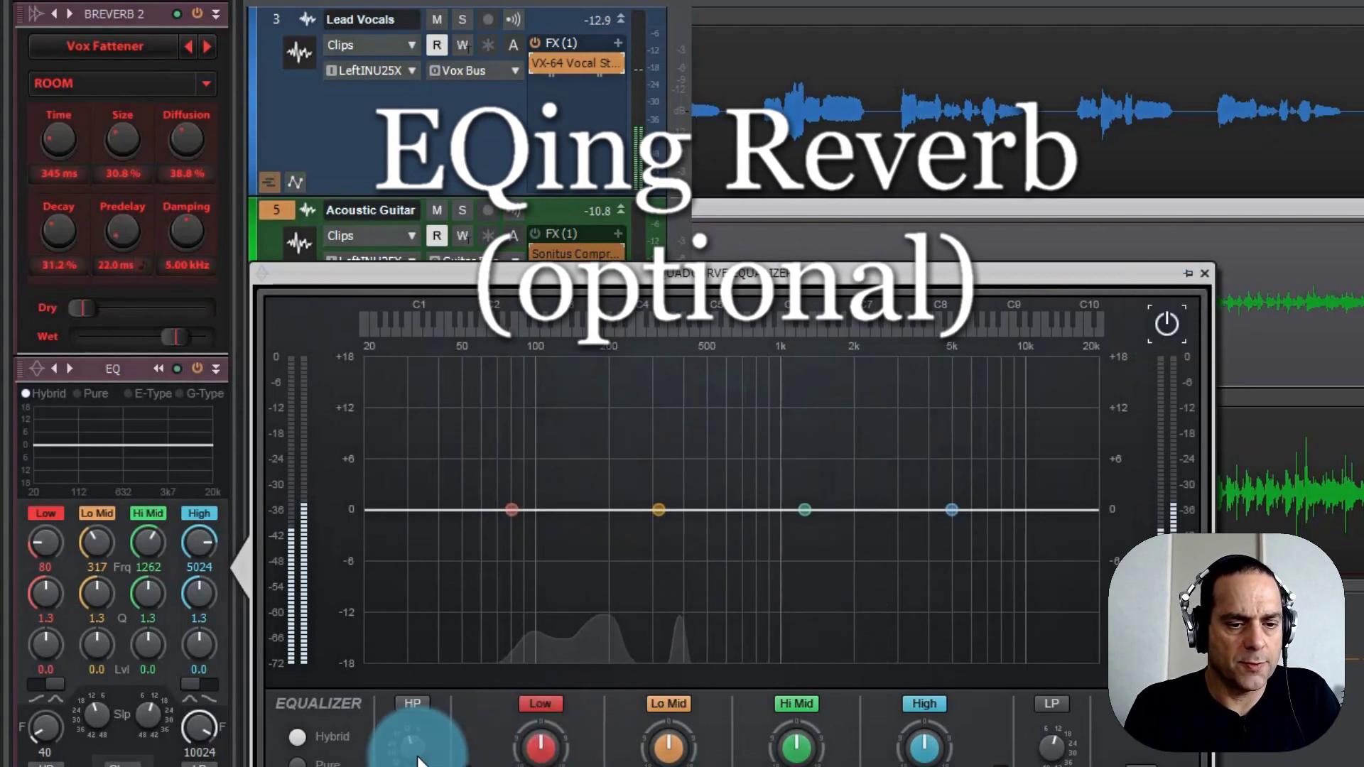
Toggle the reverb EQ's high-pass filter on and off, and try a 2.9 dB Hi Mid boost before resetting it.
click(415, 705)
click(415, 705)
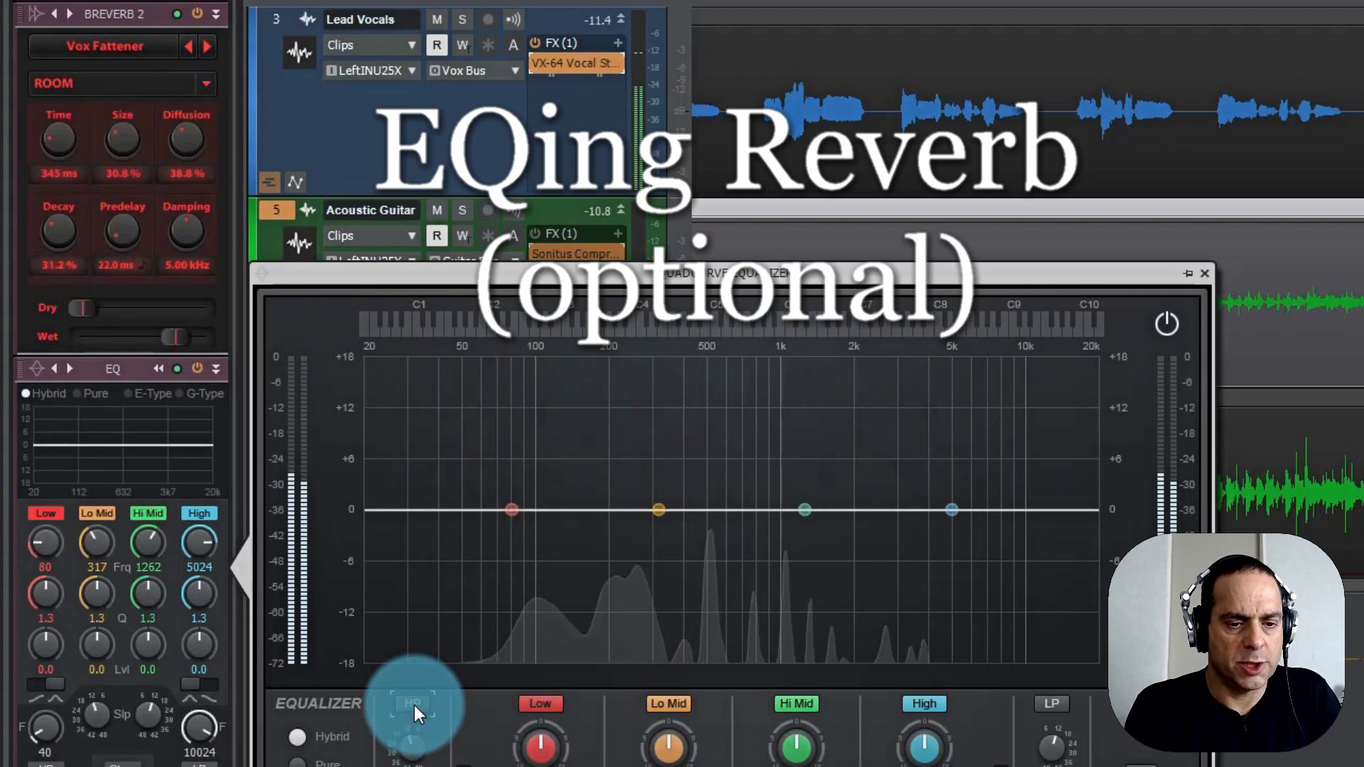
drag(795, 746, 796, 726)
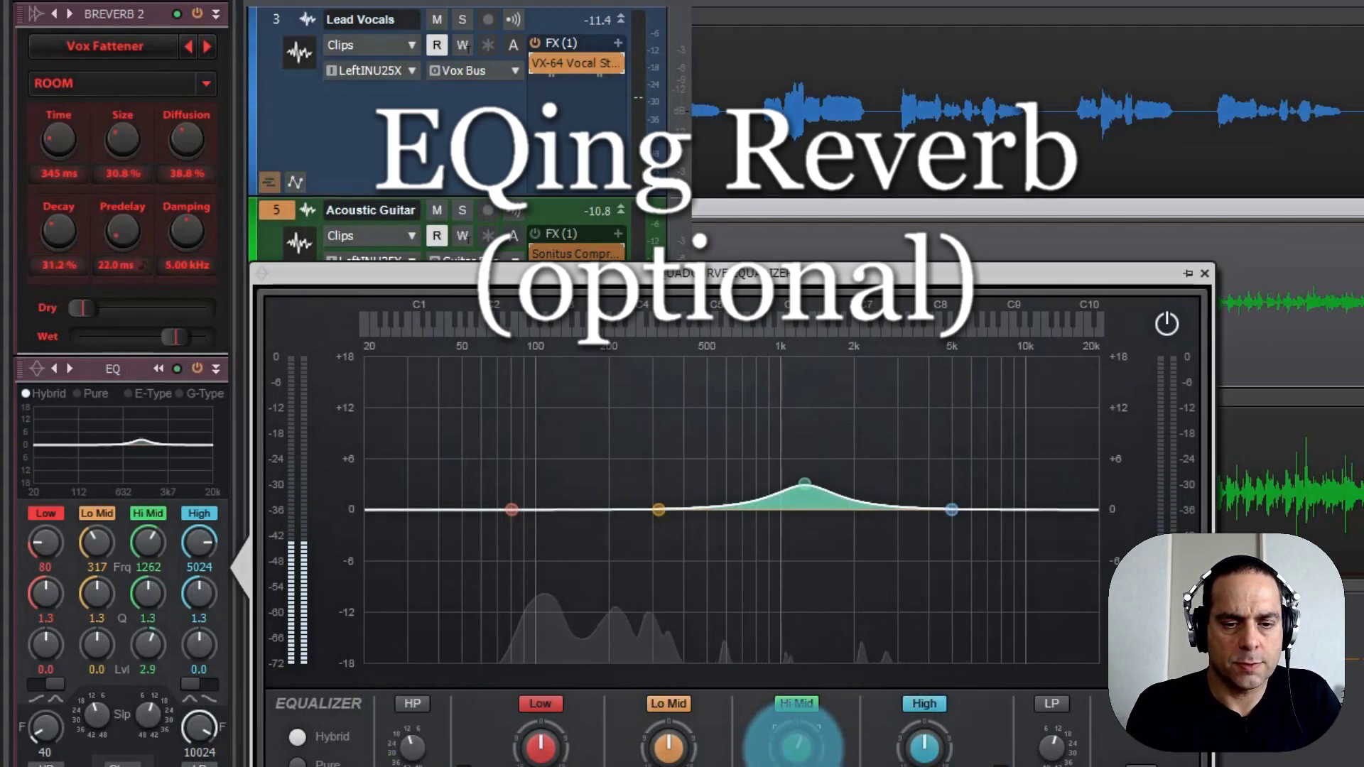
double_click(796, 746)
Enable the low-pass filter, sweep its cutoff down to 343 Hz and up to 4182 Hz, disable it and close the equalizer.
click(1052, 707)
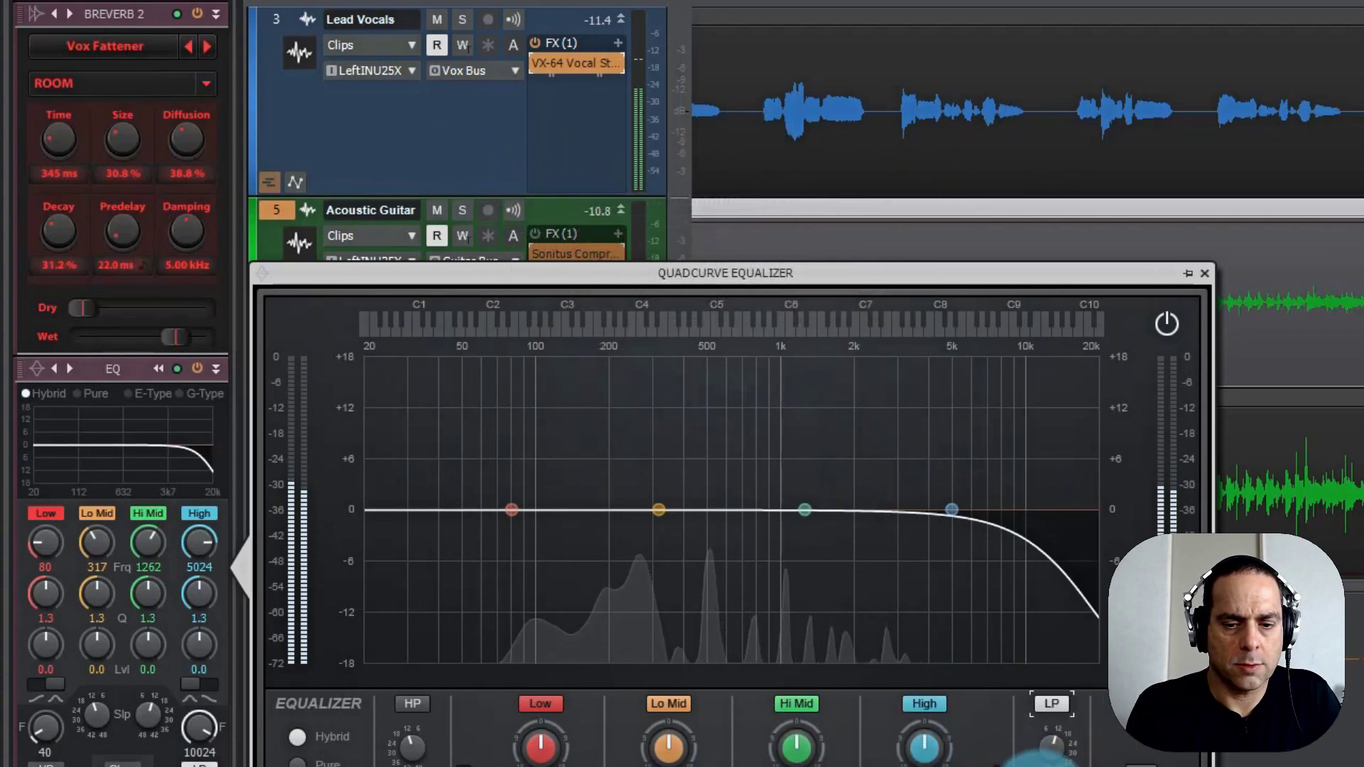
drag(1053, 765, 1053, 765)
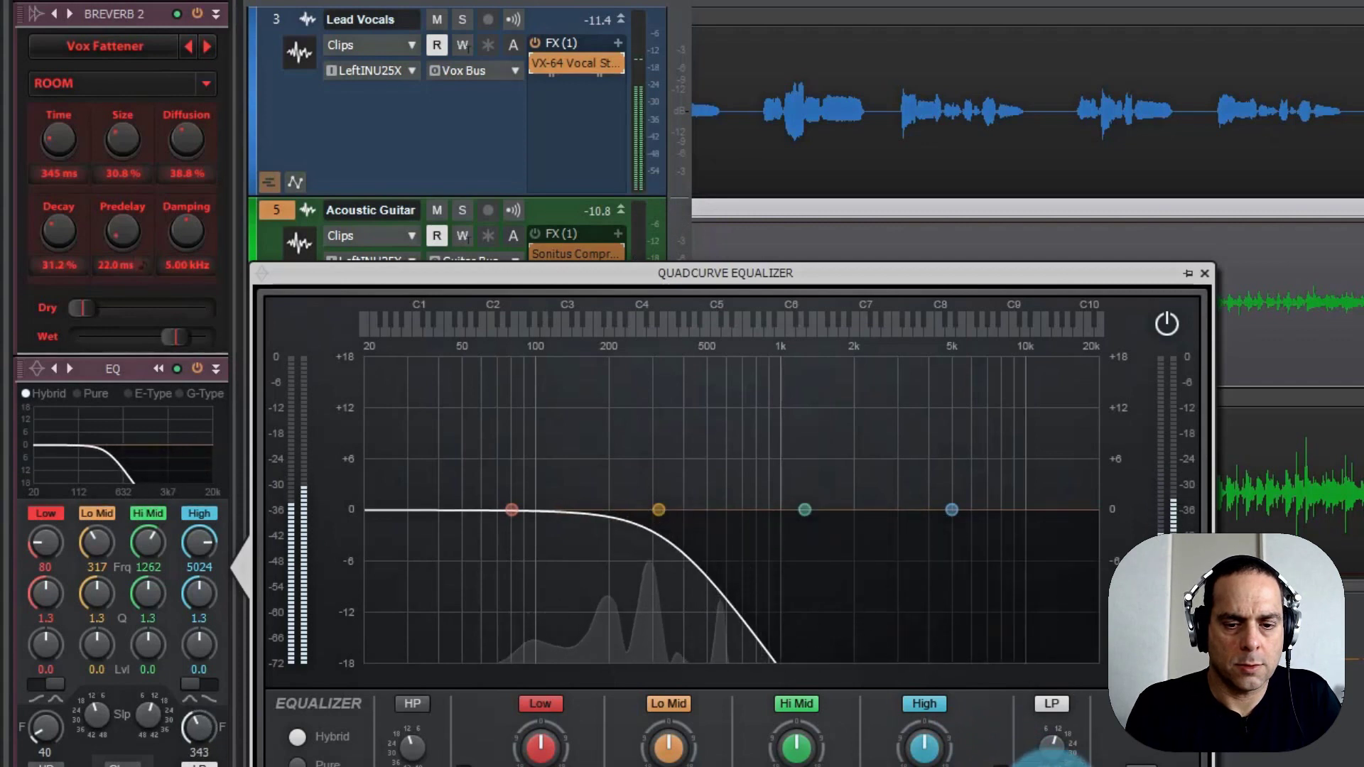
drag(1052, 766, 1053, 766)
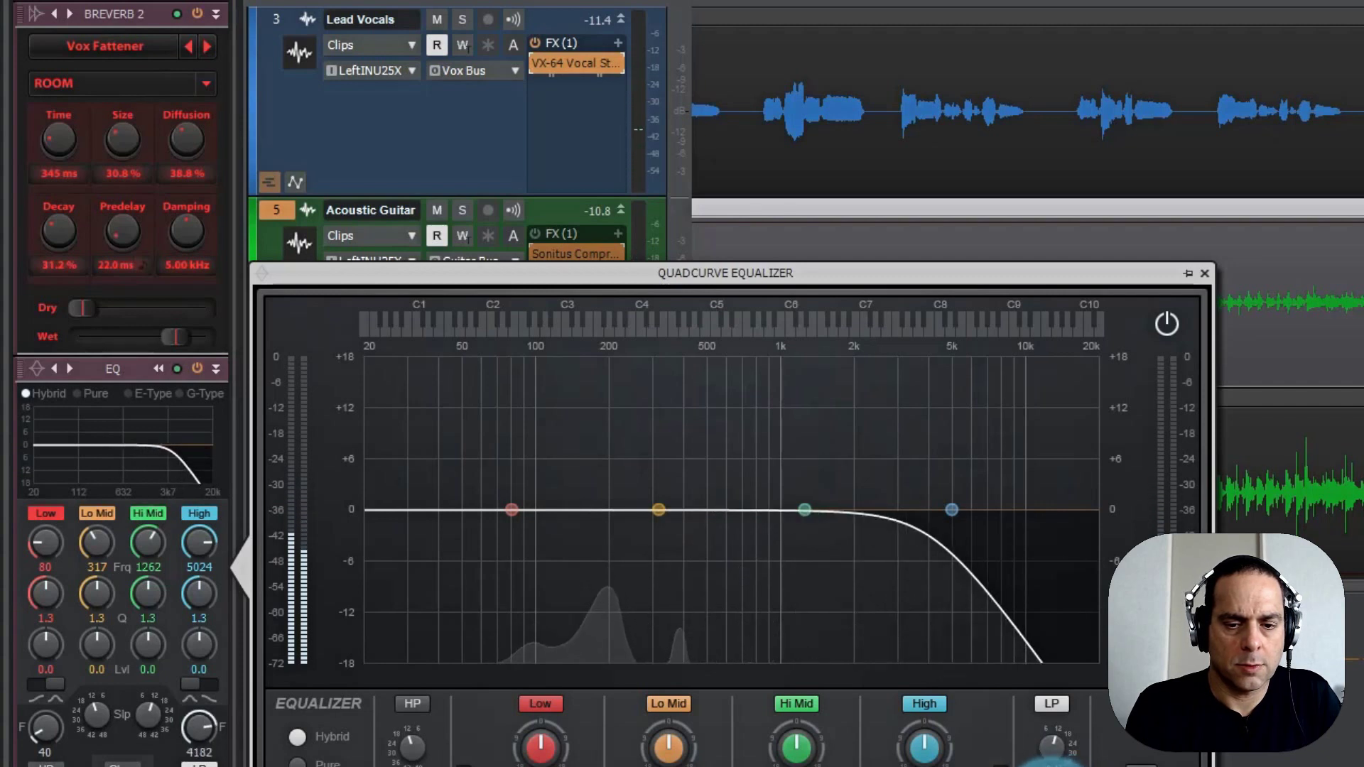
click(1051, 705)
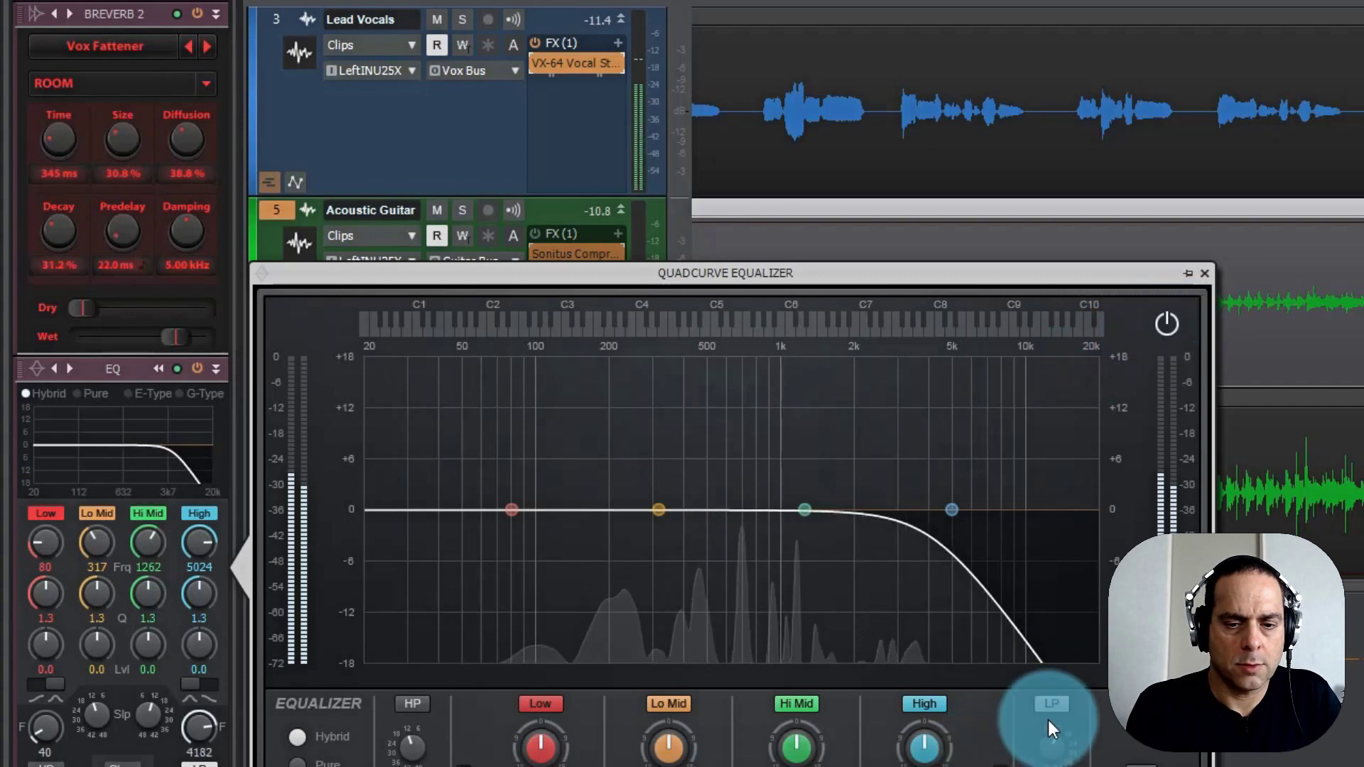
click(1051, 721)
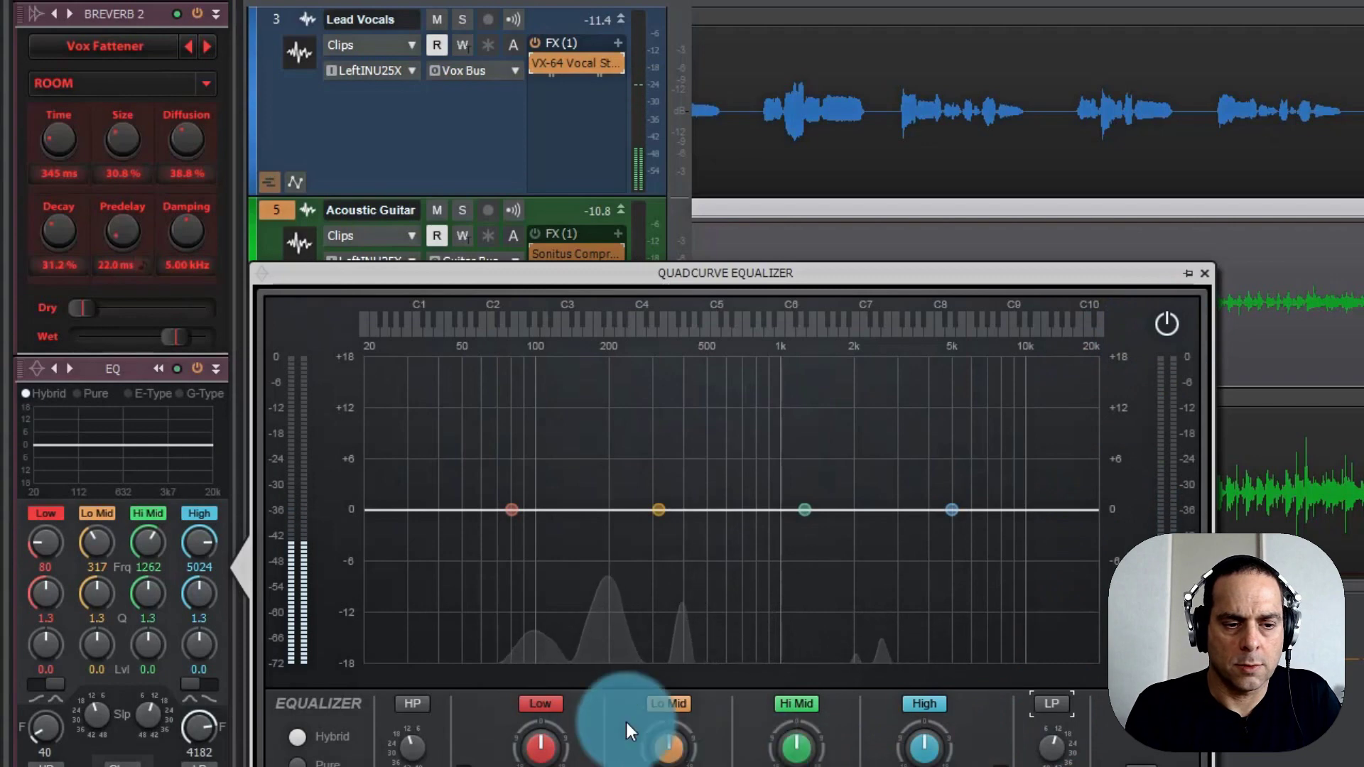
click(1203, 273)
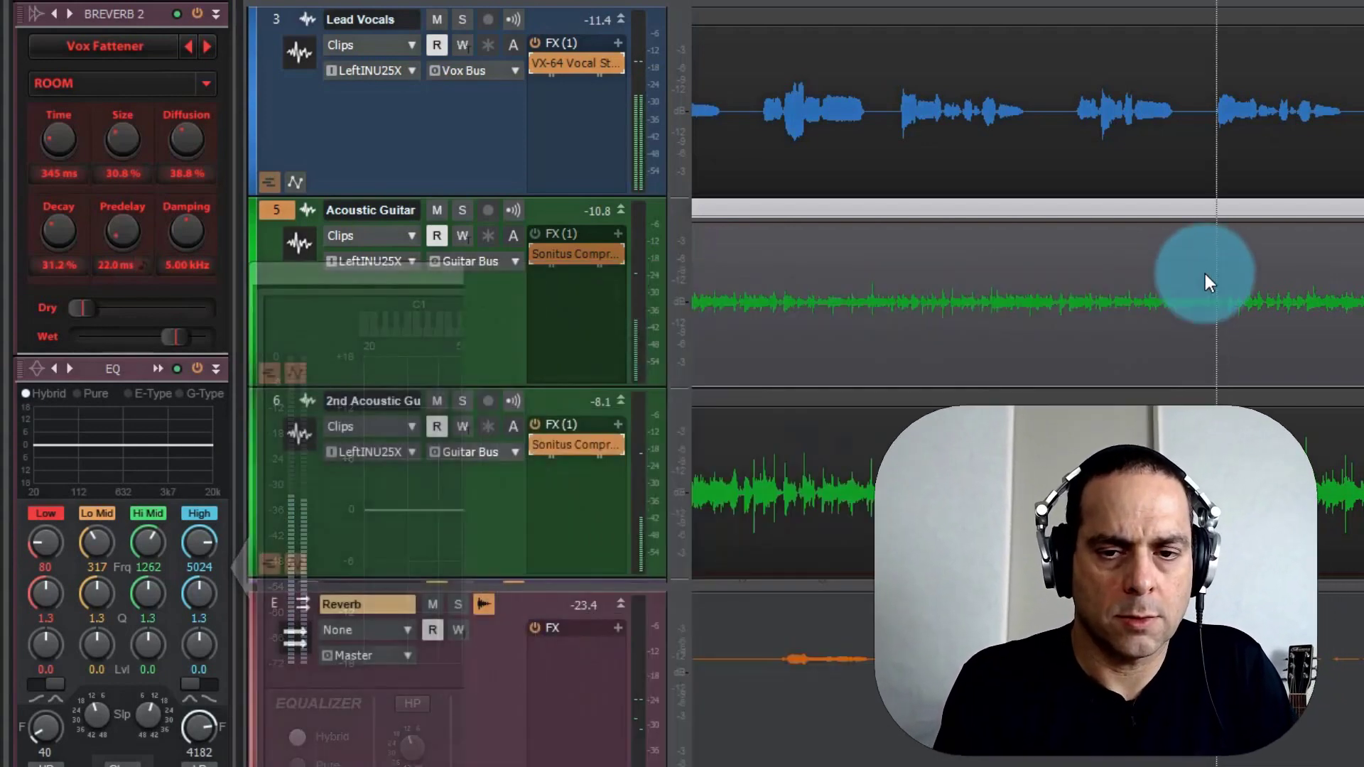